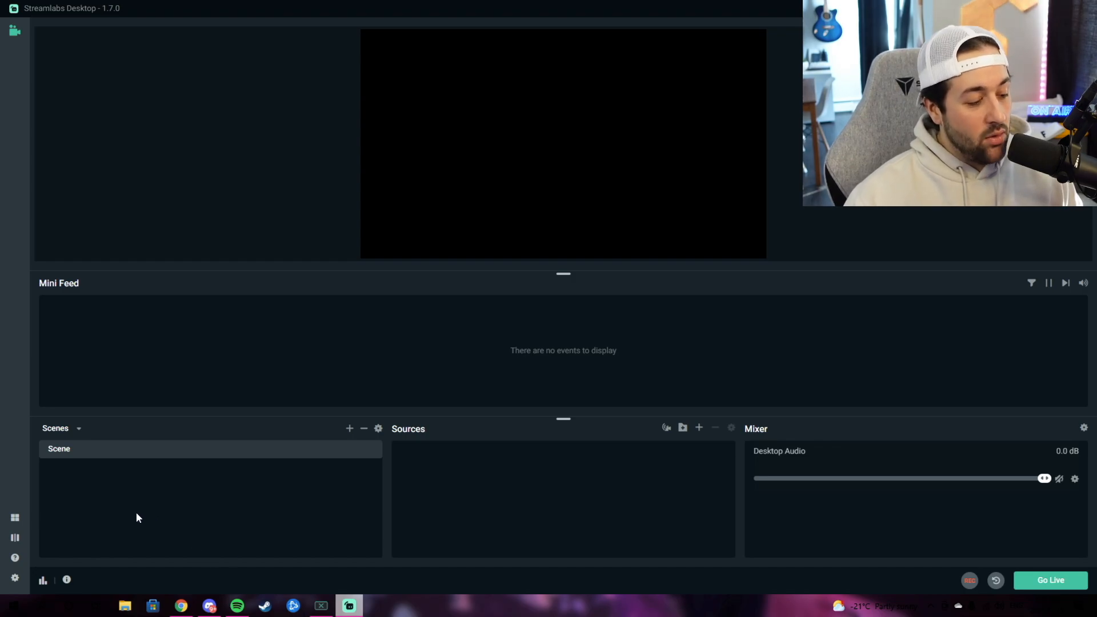
Open the settings and find the option to log in to an account.
{"action": "left_click", "coordinate": [15, 578]}
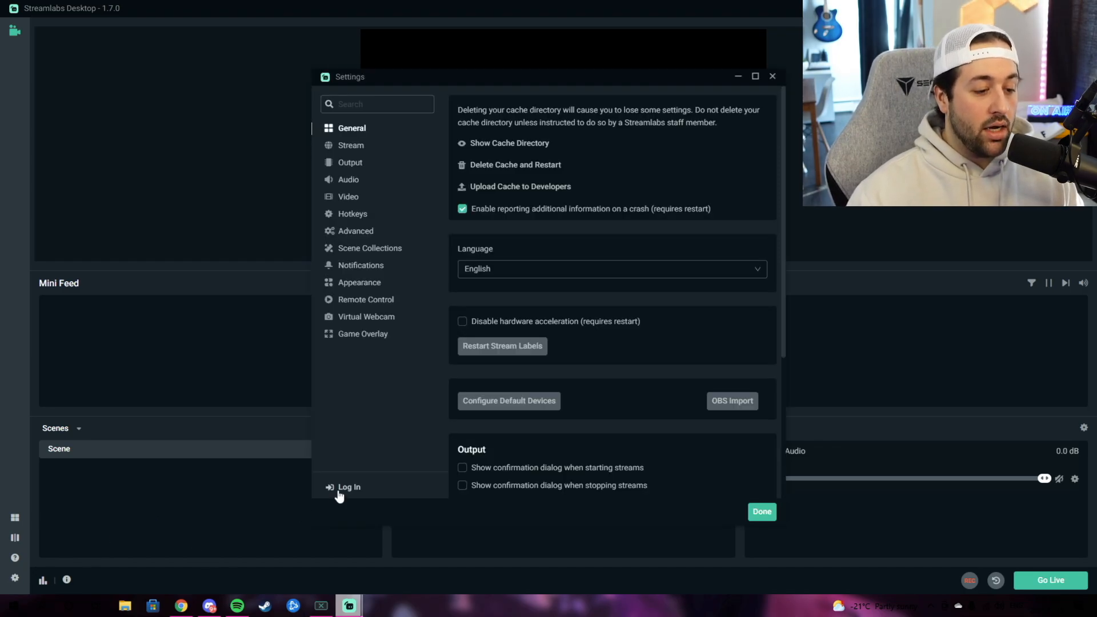
{"action": "left_click", "coordinate": [347, 487]}
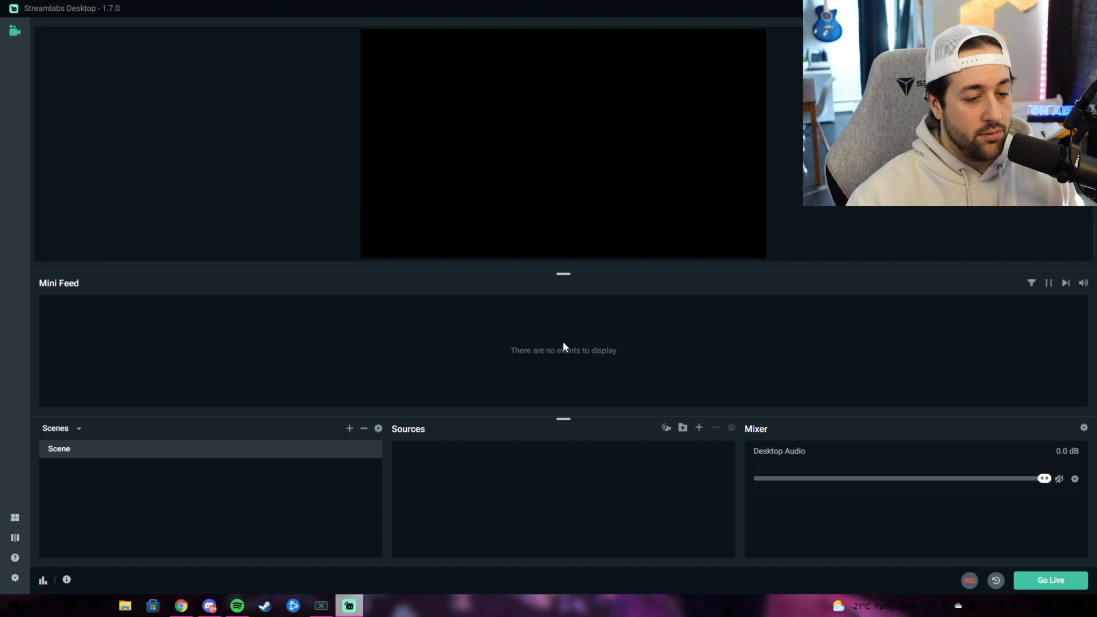
Enlarge the preview area by shrinking the Mini Feed section below it.
{"action": "left_click_drag", "start_coordinate": [565, 273], "coordinate": [573, 559]}
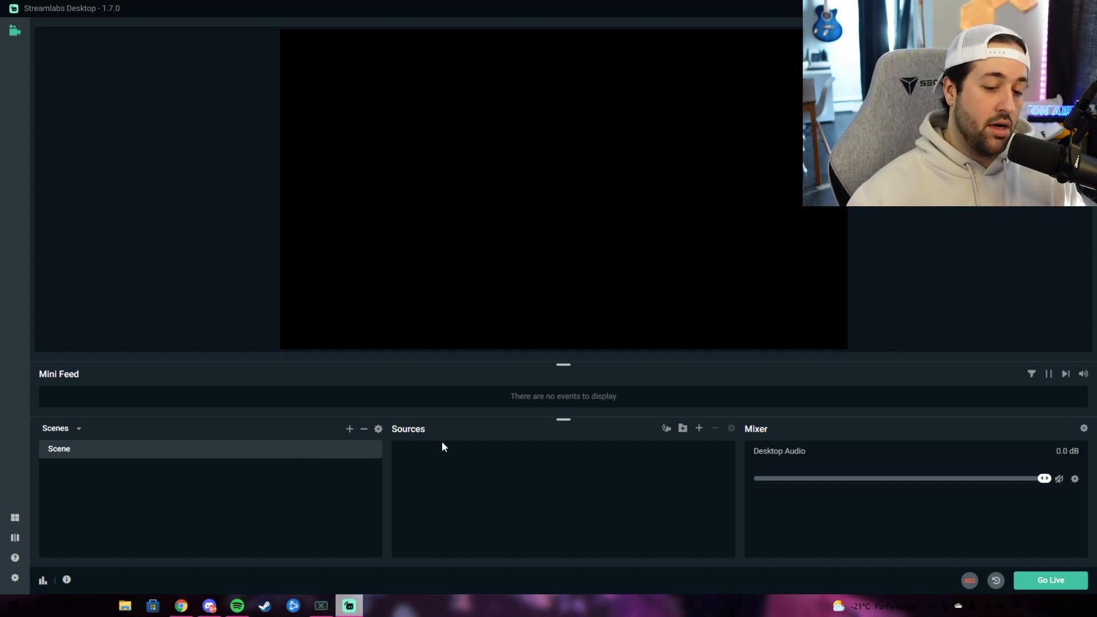
Add a new scene named "Just chatting" and switch from it to the default scene and back.
{"action": "left_click", "coordinate": [349, 430]}
{"action": "triple_click", "coordinate": [459, 278]}
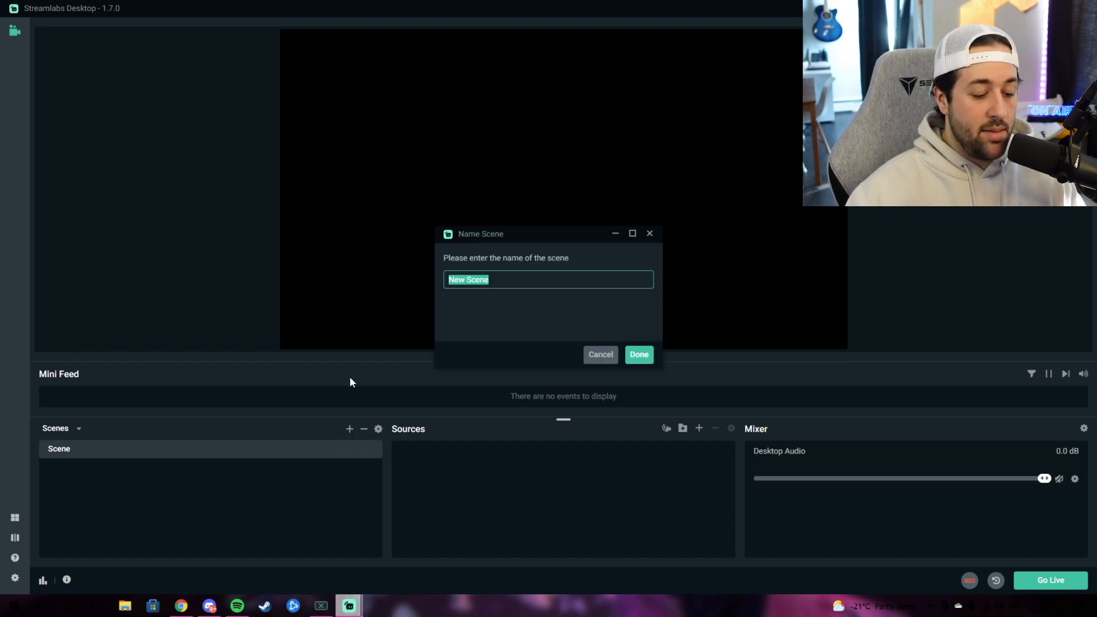
{"action": "type", "text": "Scene 2"}
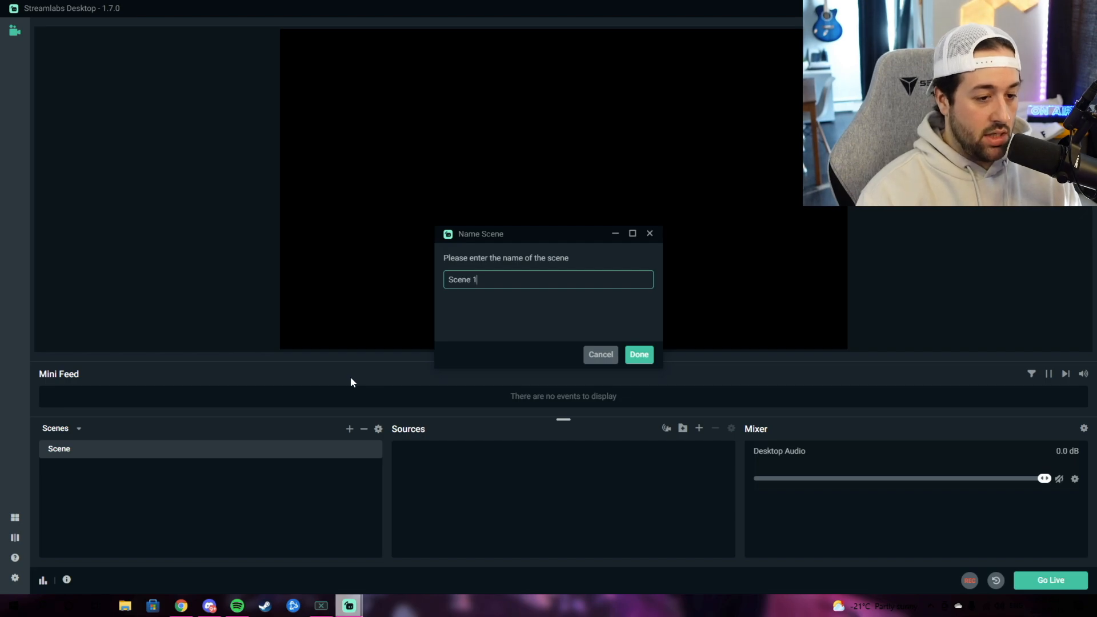
{"action": "key", "text": "BackSpace"}
{"action": "key", "text": "BackSpace"}
{"action": "key", "text": "BackSpace"}
{"action": "key", "text": "BackSpace"}
{"action": "key", "text": "BackSpace"}
{"action": "key", "text": "BackSpace"}
{"action": "key", "text": "BackSpace"}
{"action": "type", "text": "Just chatting"}
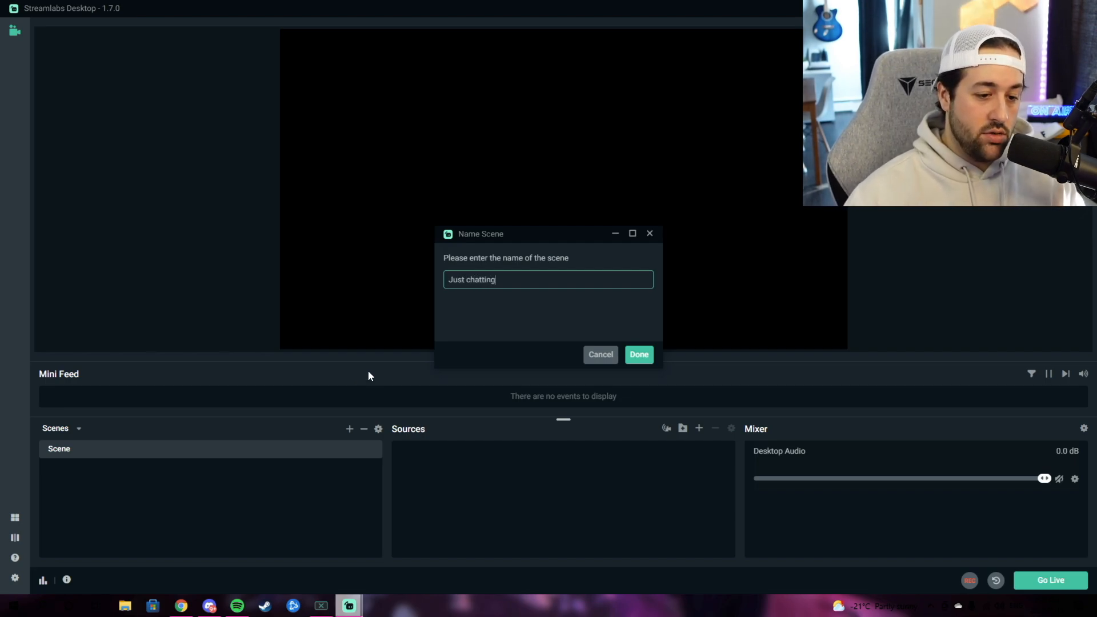
{"action": "left_click", "coordinate": [639, 355]}
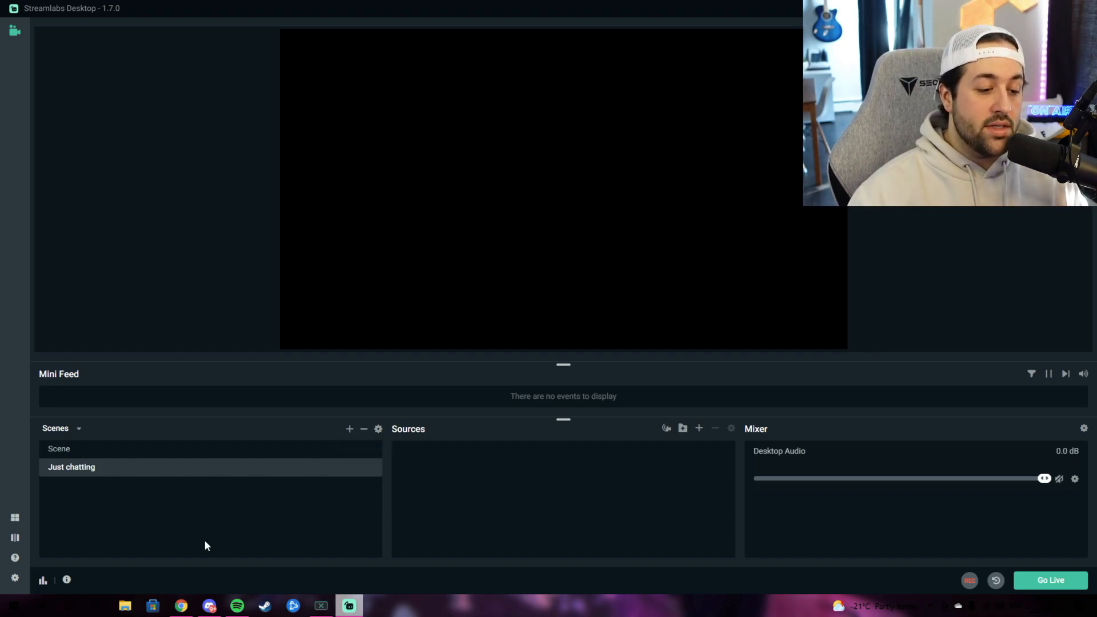
{"action": "left_click", "coordinate": [126, 451]}
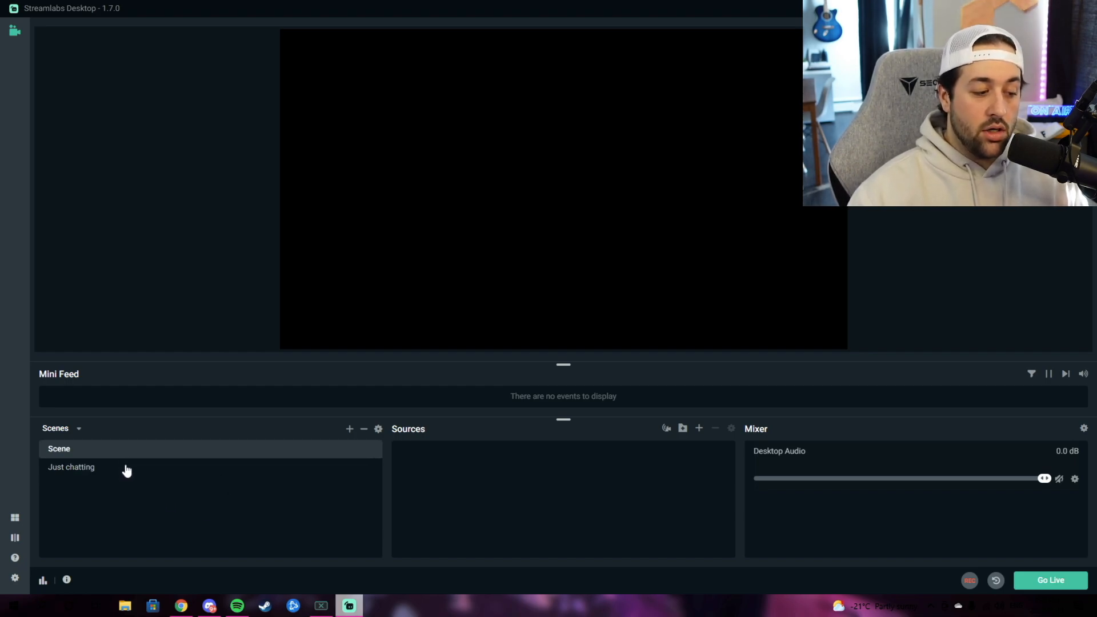
{"action": "left_click", "coordinate": [126, 467]}
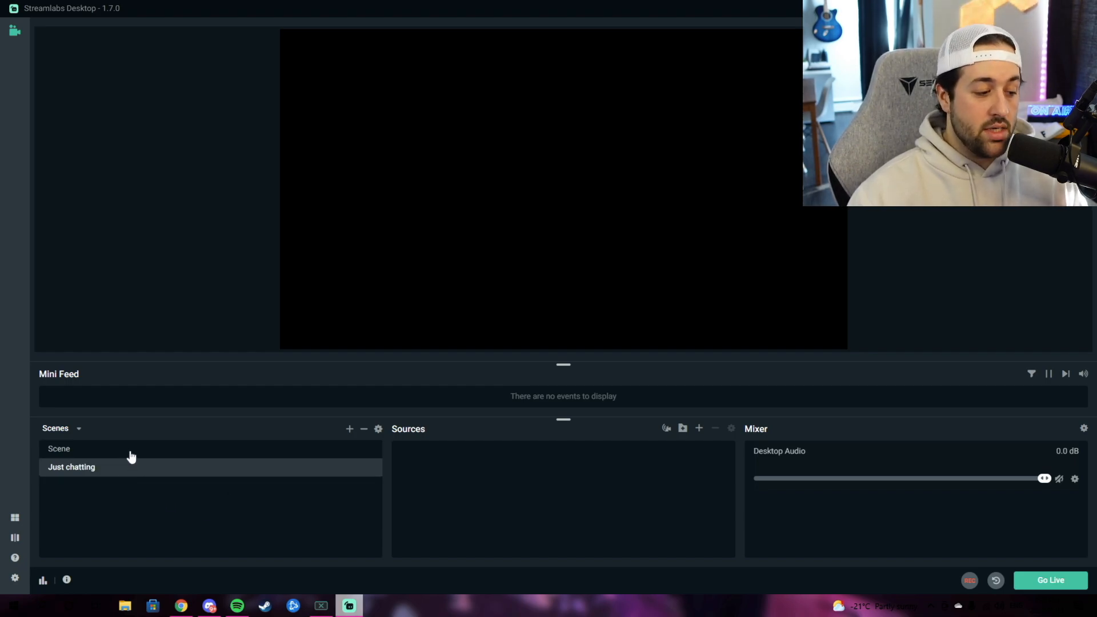
Change the Global Transition's type to Stinger in the scene transitions.
{"action": "left_click", "coordinate": [378, 430]}
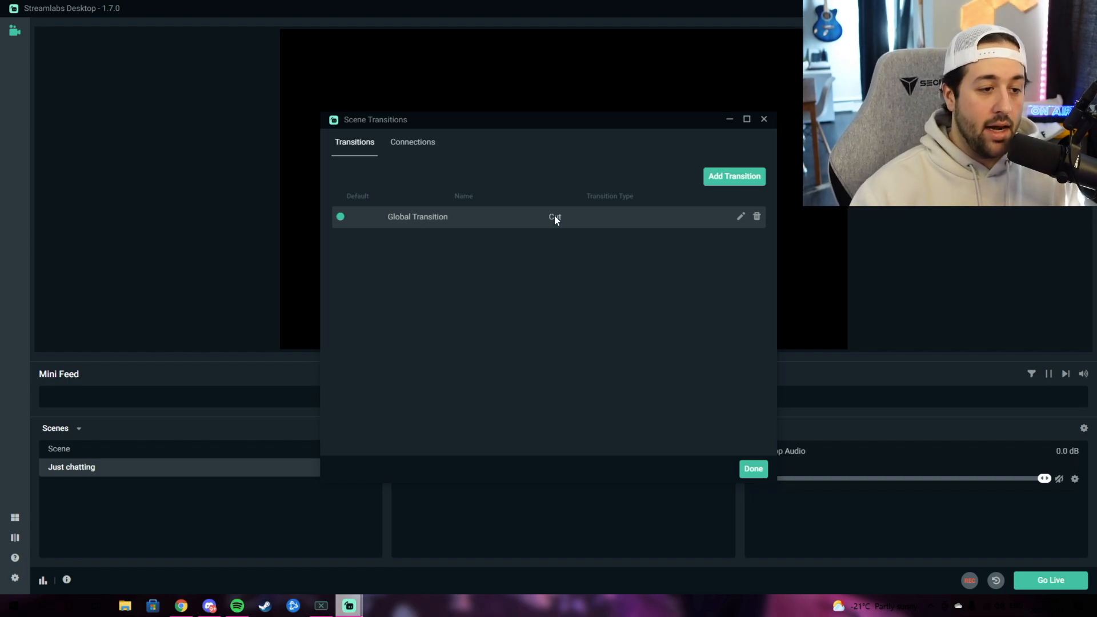
{"action": "left_click", "coordinate": [740, 216]}
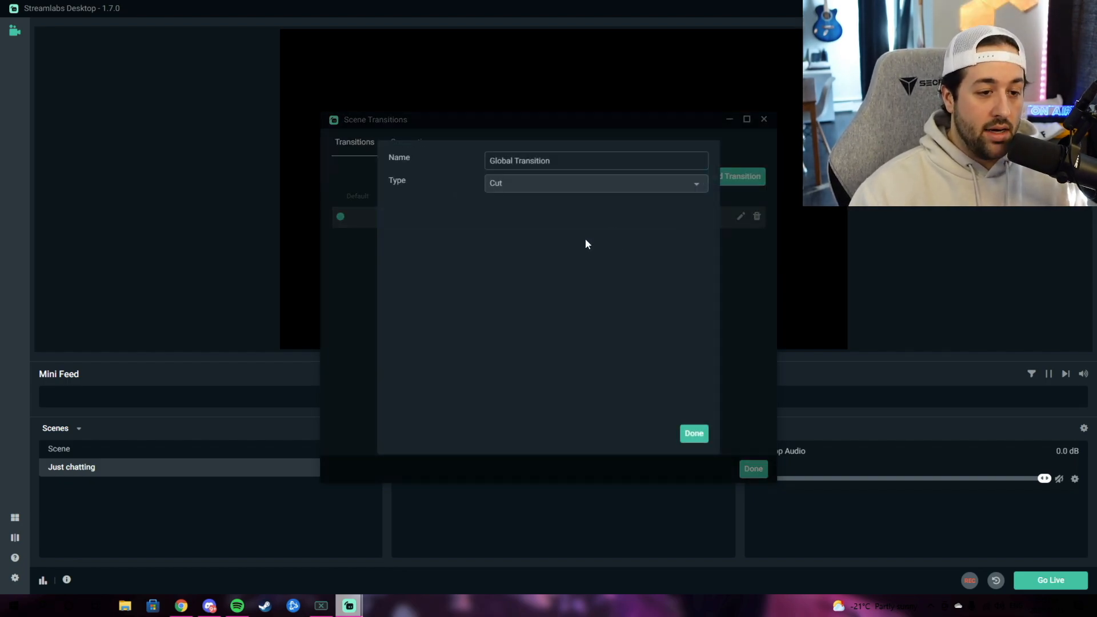
{"action": "left_click", "coordinate": [546, 187]}
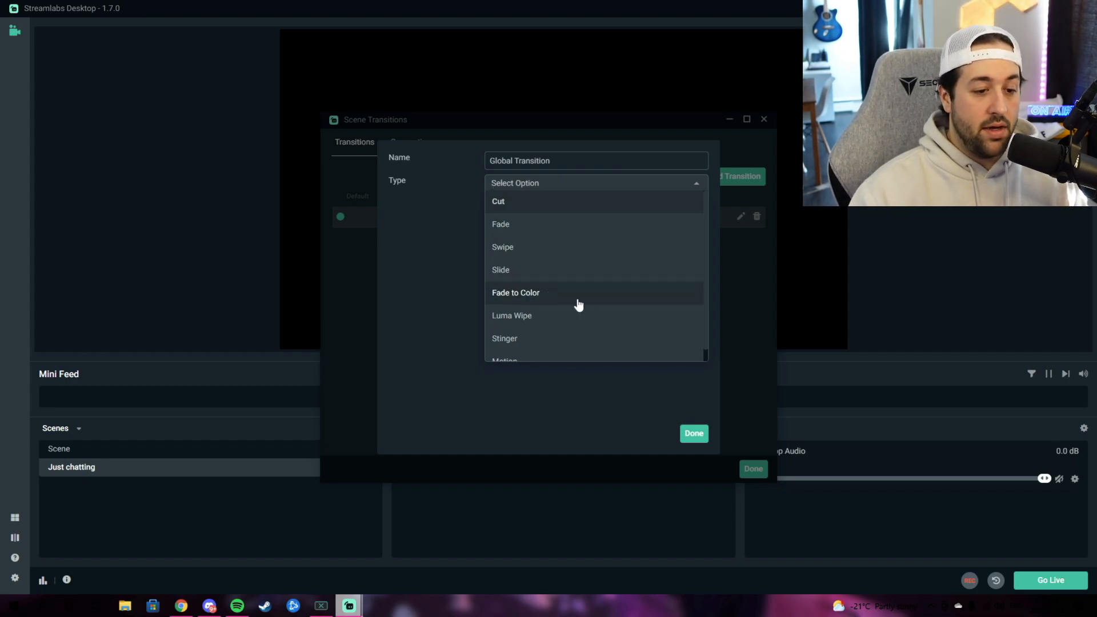
{"action": "scroll", "coordinate": [577, 303], "scroll_direction": "down", "scroll_amount": 1}
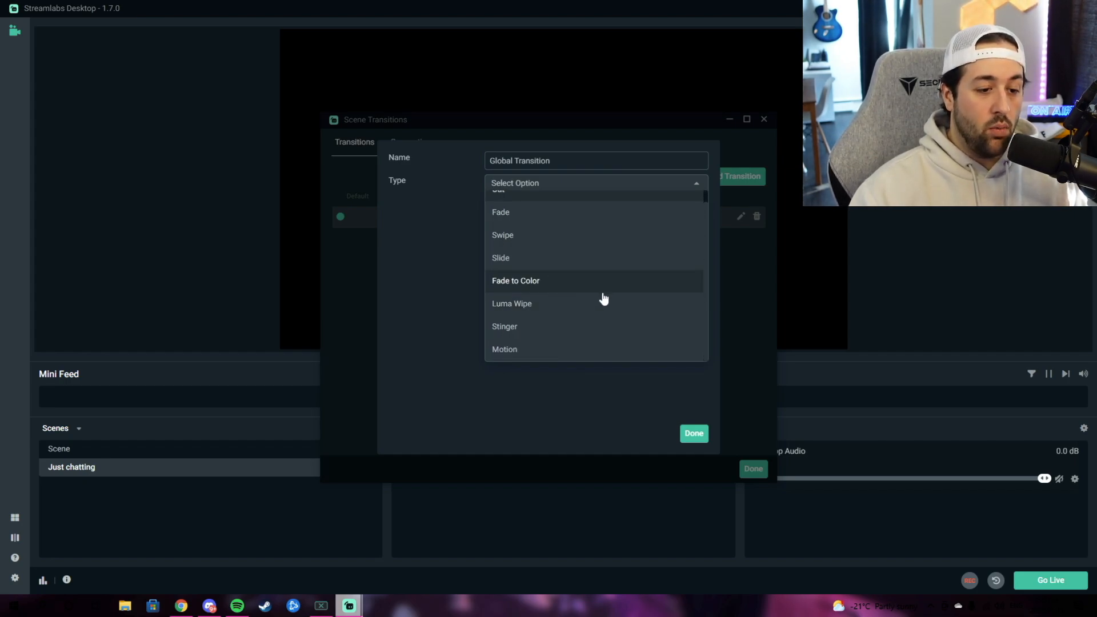
{"action": "left_click", "coordinate": [535, 331]}
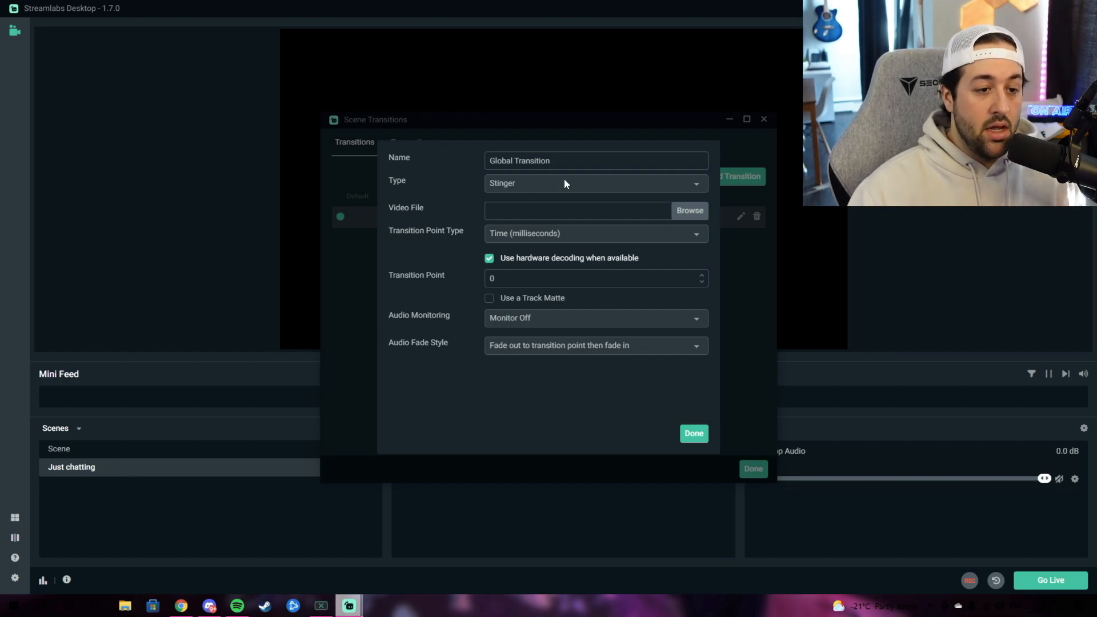
{"action": "left_click", "coordinate": [542, 183]}
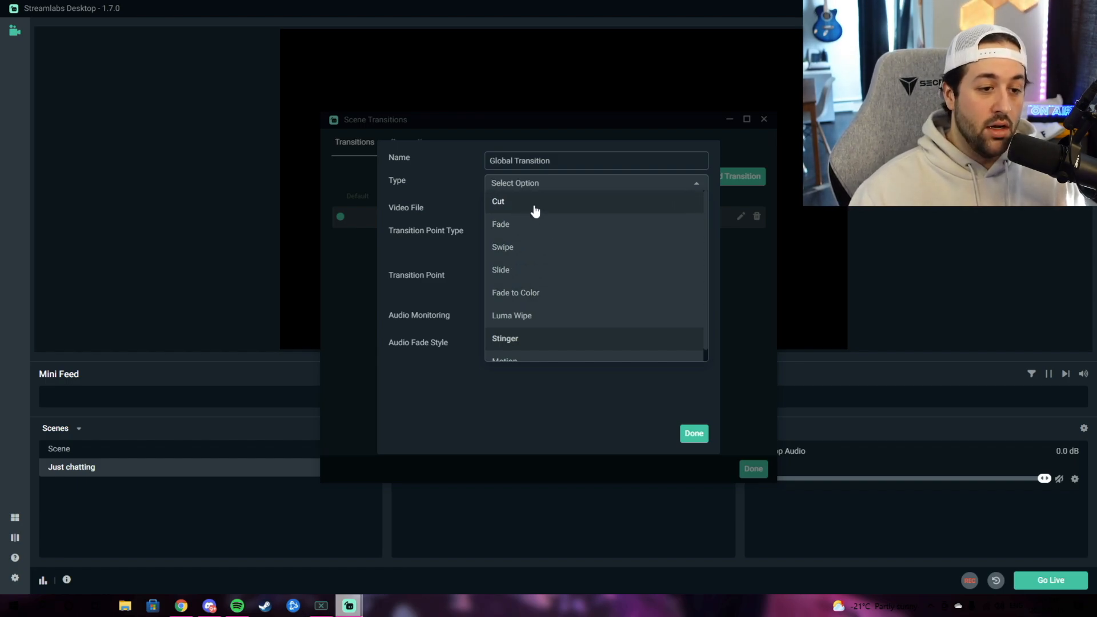
{"action": "left_click", "coordinate": [537, 342]}
{"action": "left_click", "coordinate": [697, 185]}
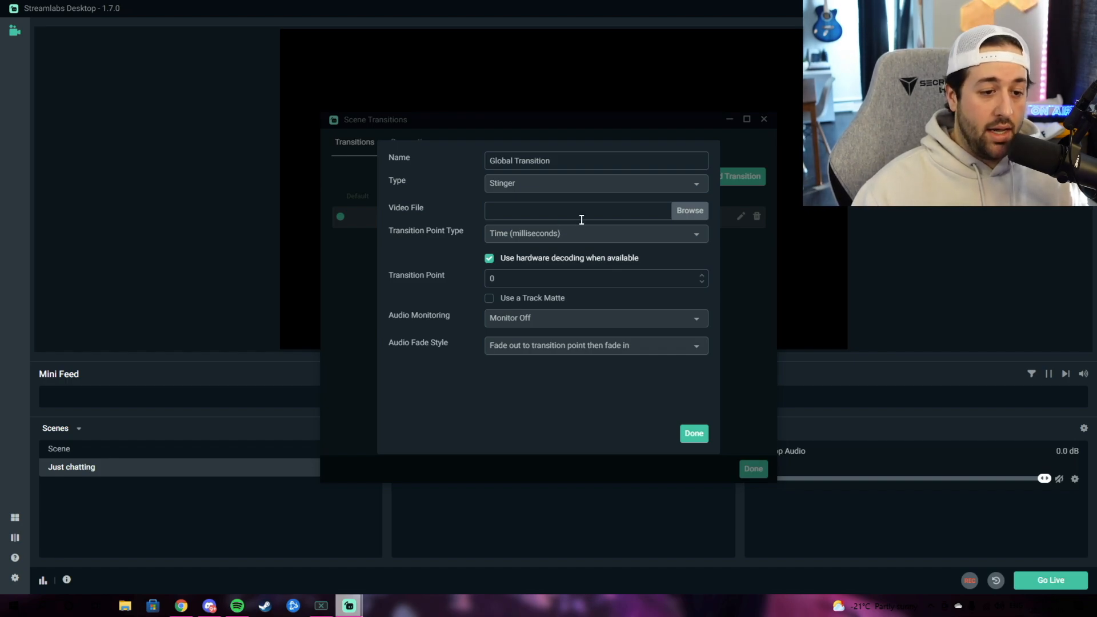
{"action": "left_click", "coordinate": [694, 434]}
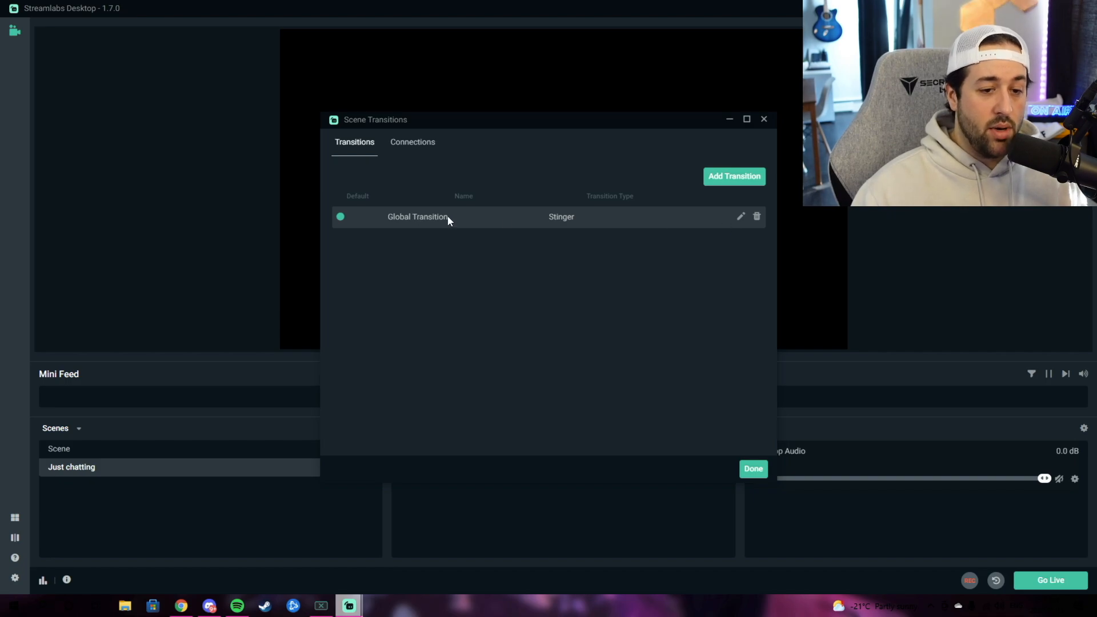
Review the type options of the Global Transition again and close the scene transitions.
{"action": "left_click", "coordinate": [741, 216]}
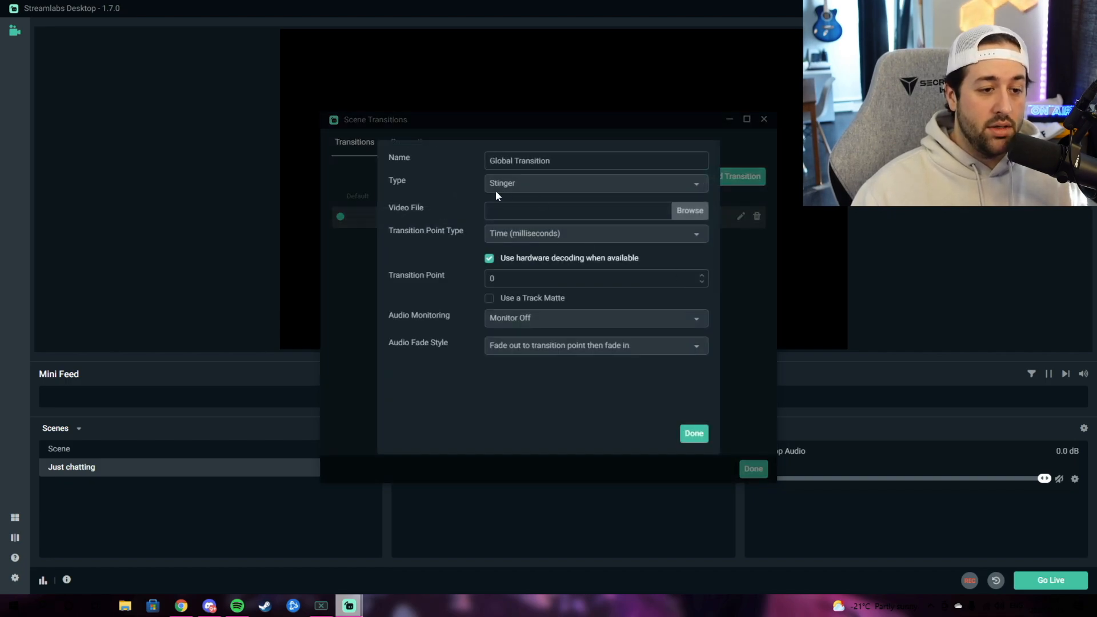
{"action": "left_click", "coordinate": [560, 183]}
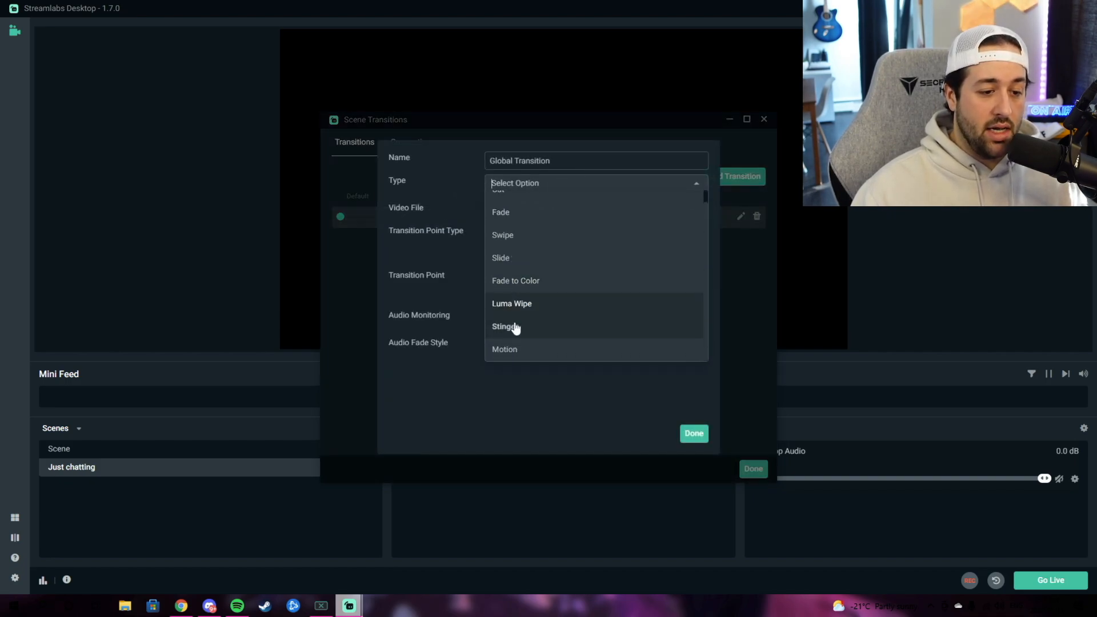
{"action": "left_click", "coordinate": [694, 433]}
{"action": "left_click", "coordinate": [753, 469]}
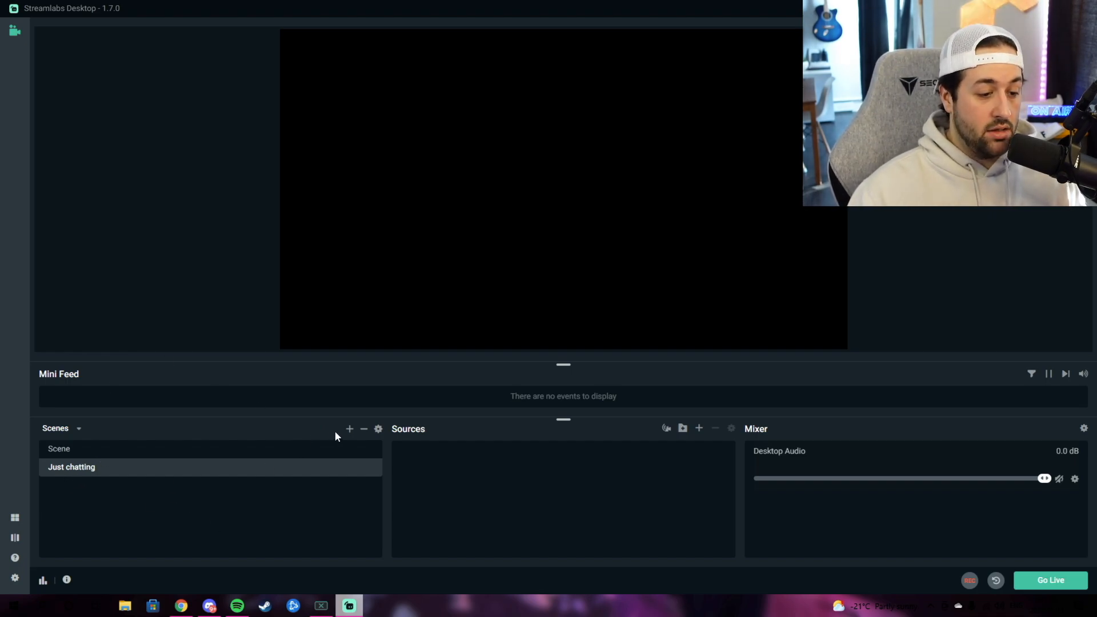
Add a new scene named "Starting Soon".
{"action": "left_click", "coordinate": [350, 428]}
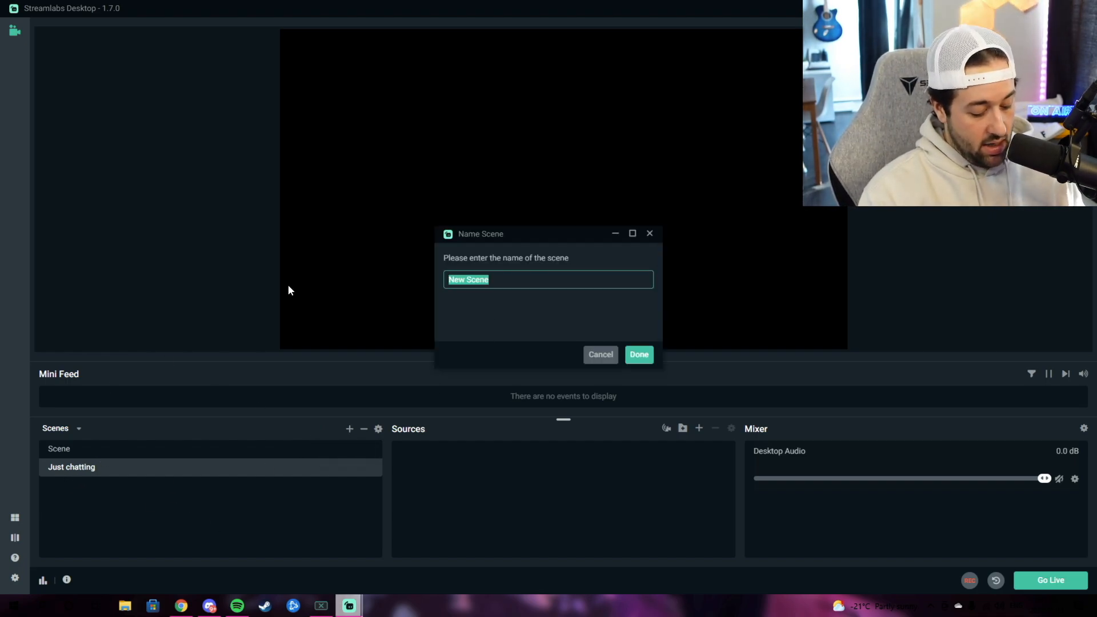
{"action": "type", "text": "Starting Soon"}
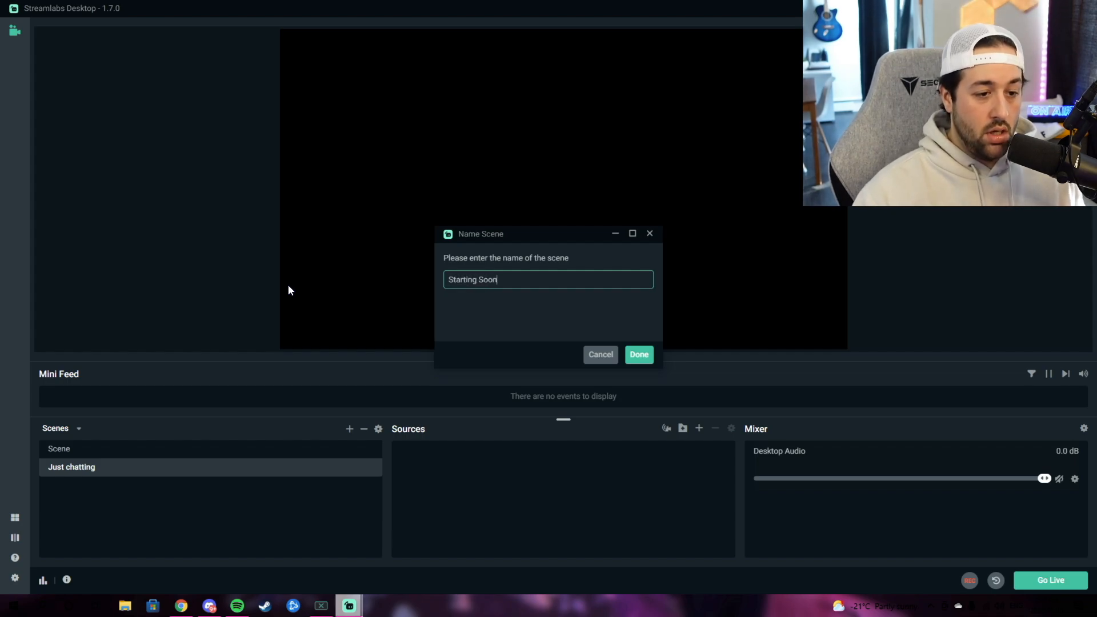
{"action": "left_click", "coordinate": [641, 356]}
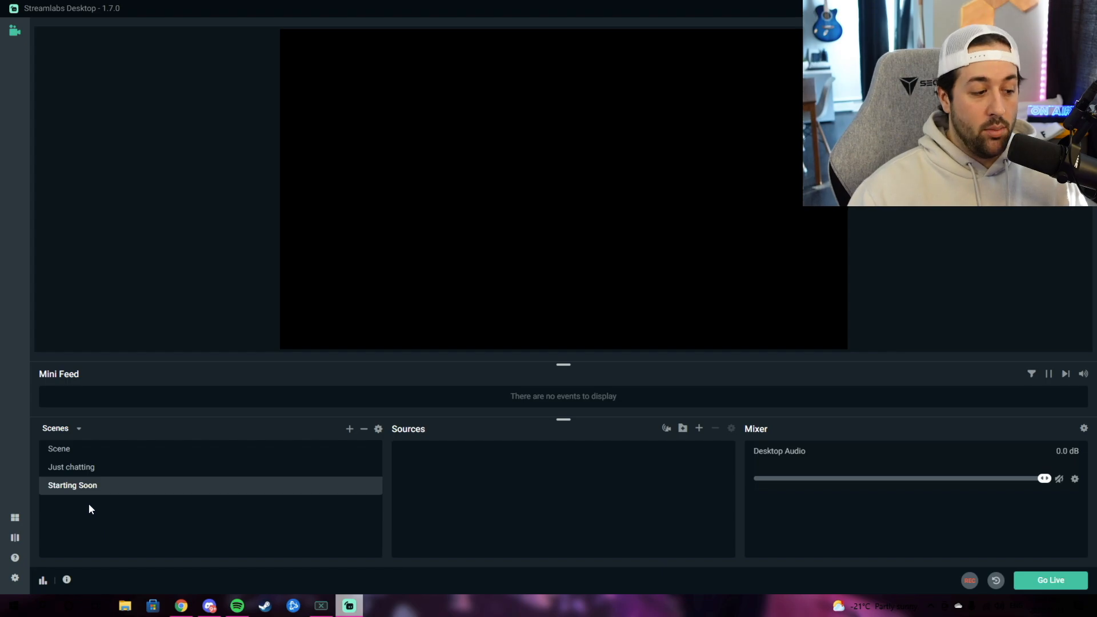
Switch between the default scene and "Just chatting", ending on the default scene.
{"action": "left_click", "coordinate": [85, 452]}
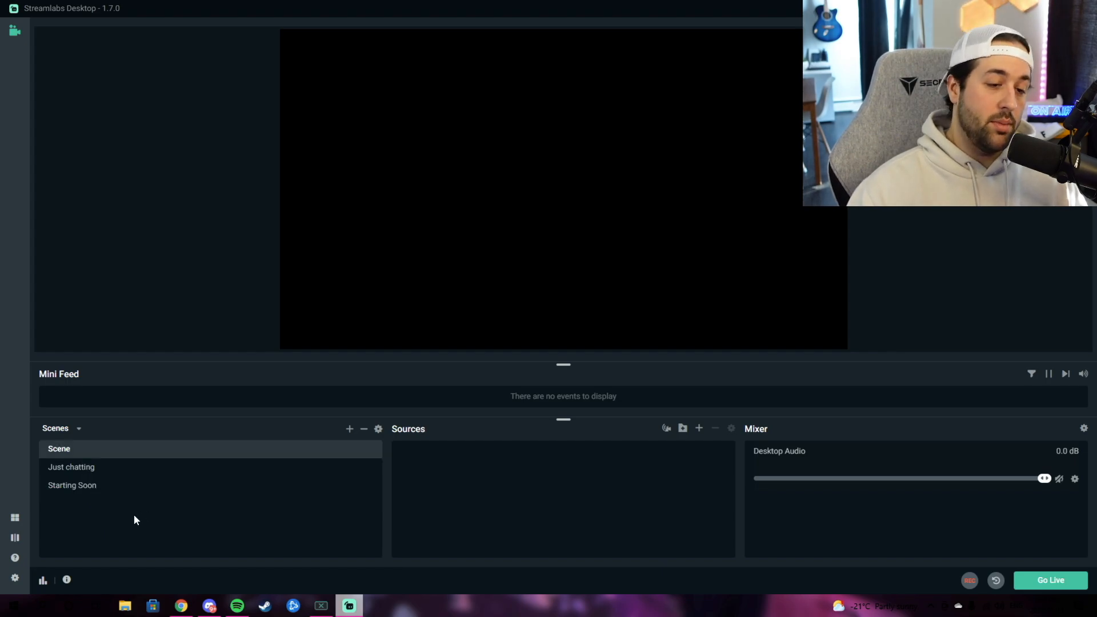
{"action": "left_click", "coordinate": [93, 472]}
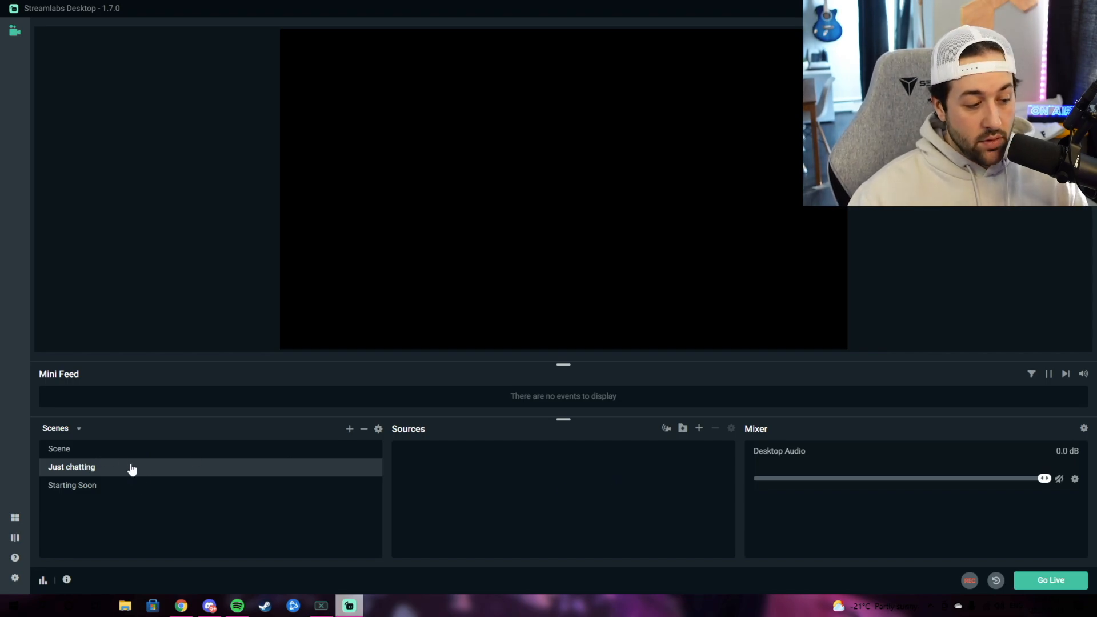
{"action": "left_click", "coordinate": [107, 452]}
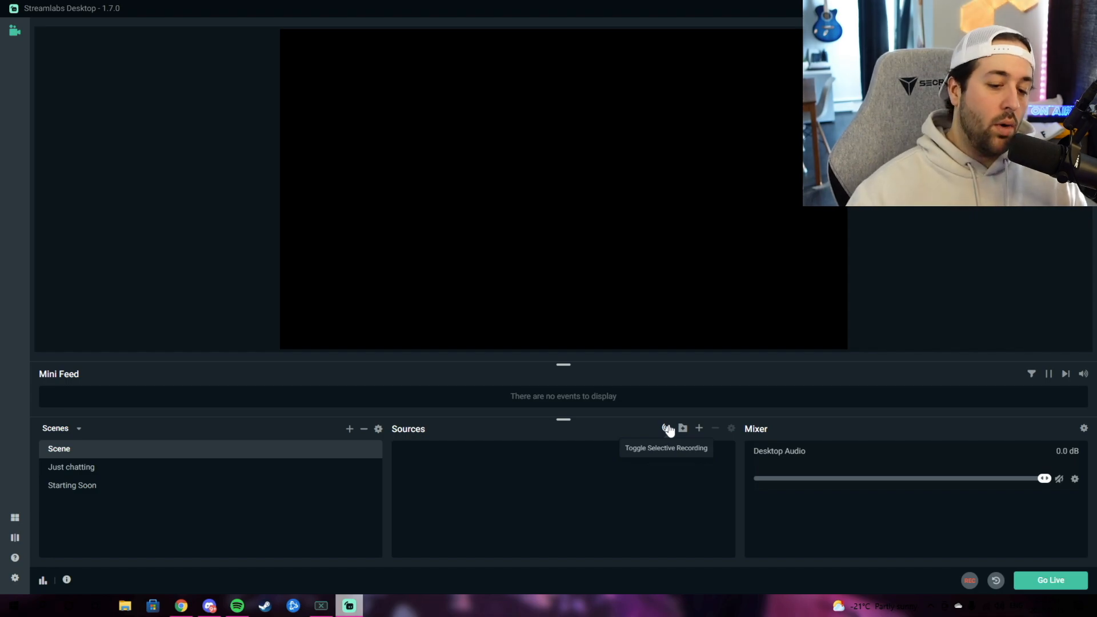
Open the list of addable sources and examine the descriptions of Media Source, Video Capture Device and Screen Capture.
{"action": "left_click", "coordinate": [699, 429]}
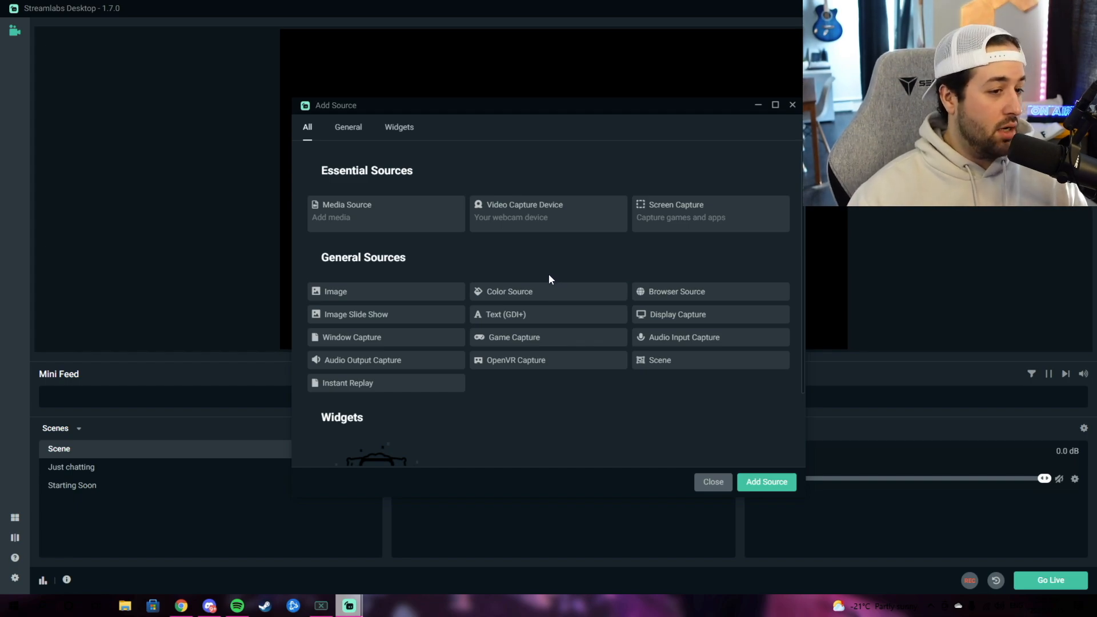
{"action": "scroll", "coordinate": [527, 252], "scroll_direction": "down", "scroll_amount": 2}
{"action": "scroll", "coordinate": [525, 332], "scroll_direction": "up", "scroll_amount": 2}
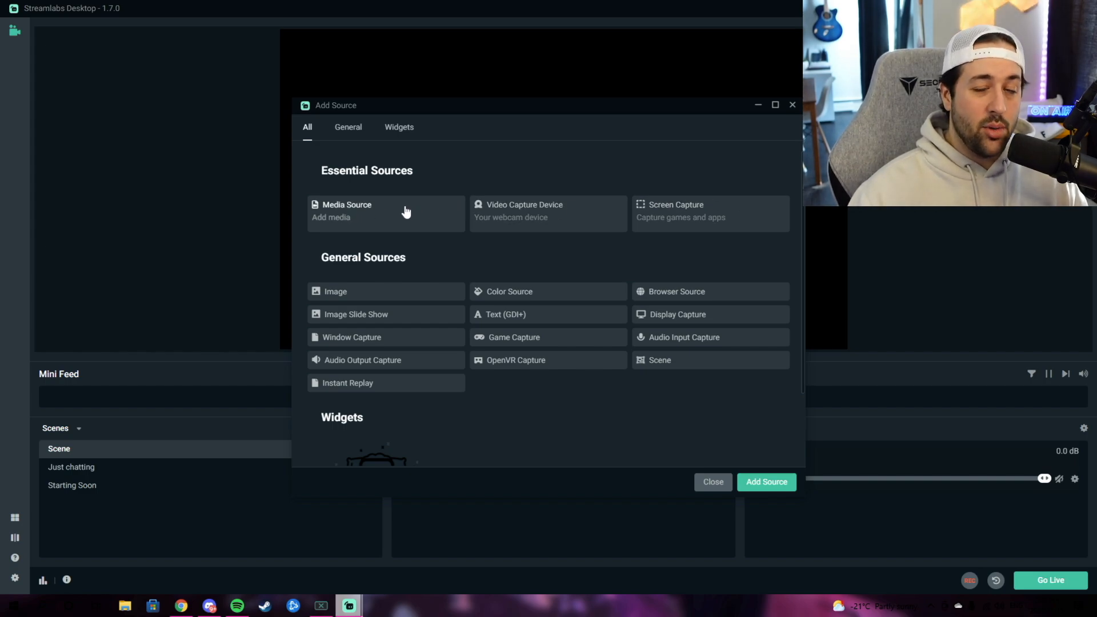
{"action": "left_click", "coordinate": [387, 223]}
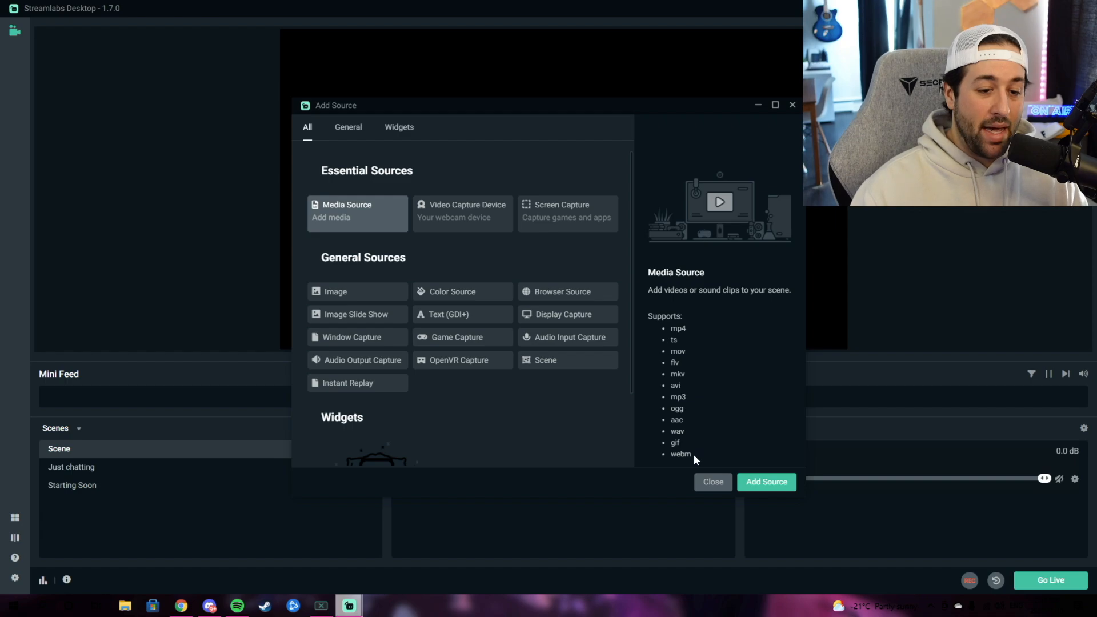
{"action": "left_click", "coordinate": [464, 216]}
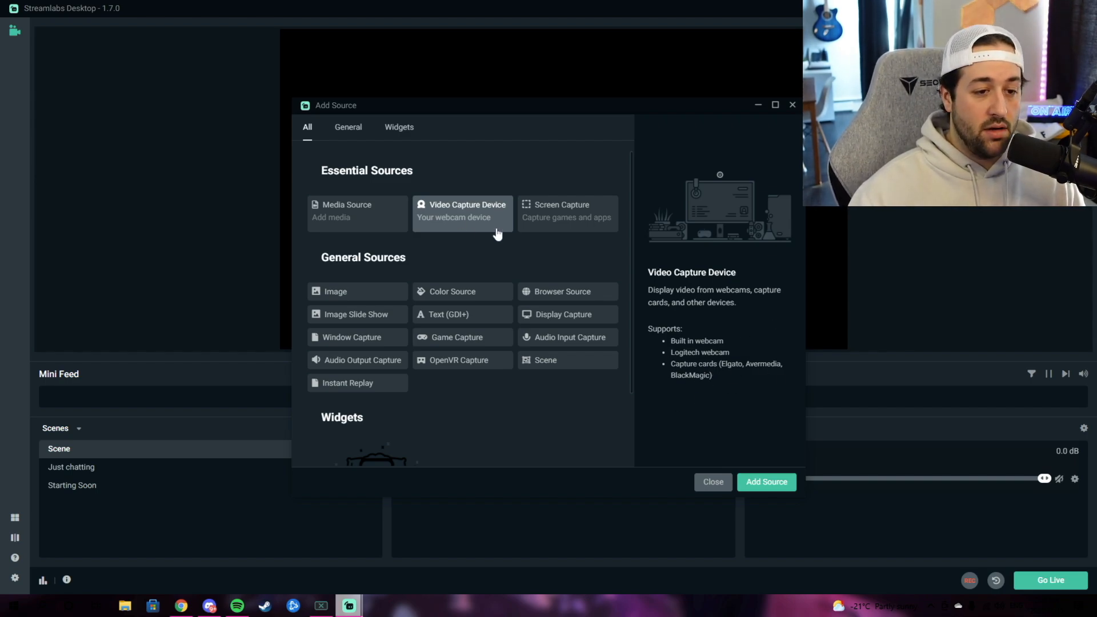
{"action": "left_click", "coordinate": [574, 223]}
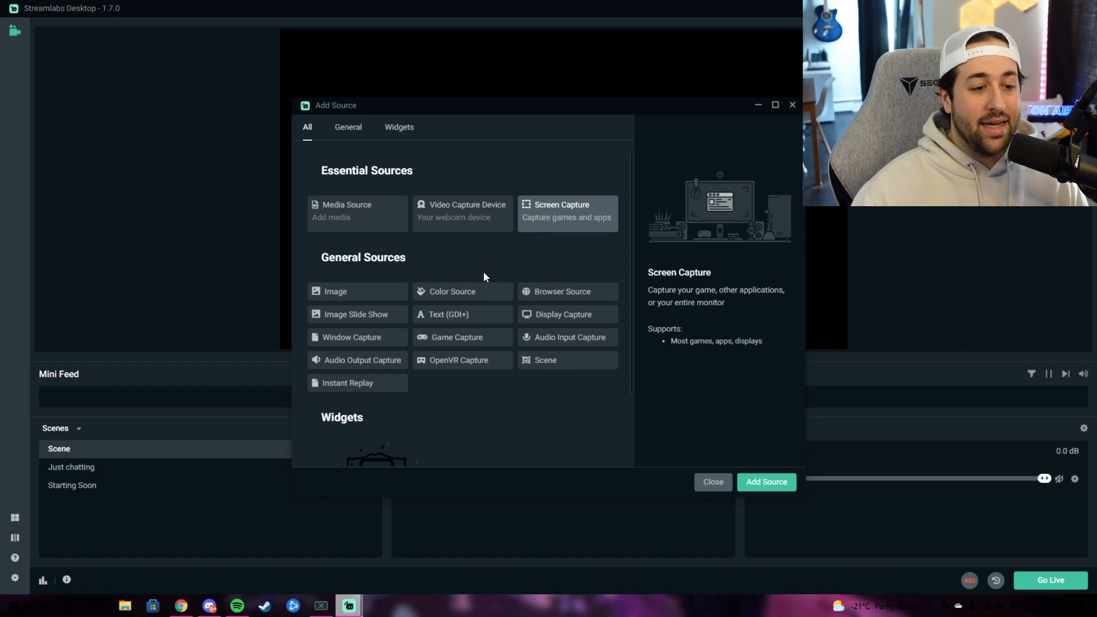
{"action": "left_click", "coordinate": [471, 227]}
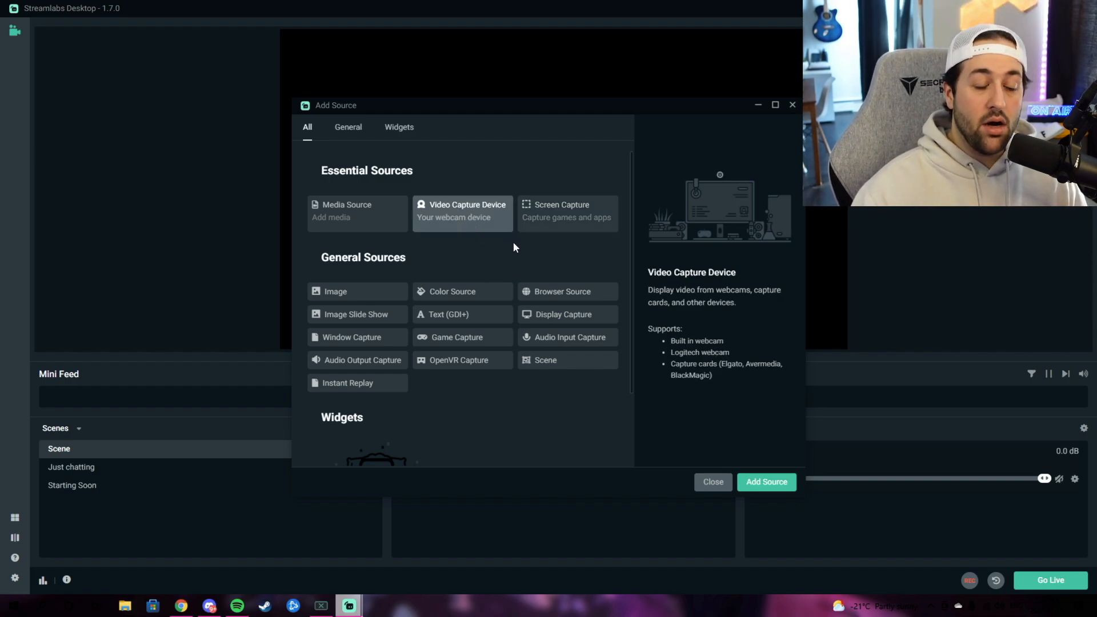
{"action": "left_click", "coordinate": [576, 217]}
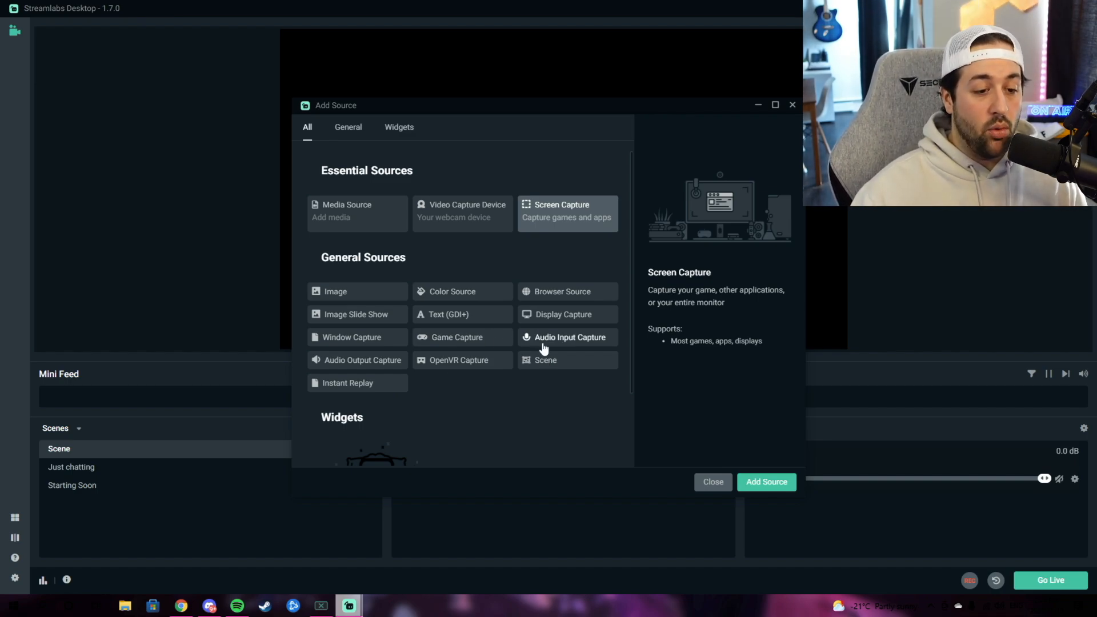
Add a Display Capture source to the default scene, keeping the suggested source name.
{"action": "left_click", "coordinate": [575, 321]}
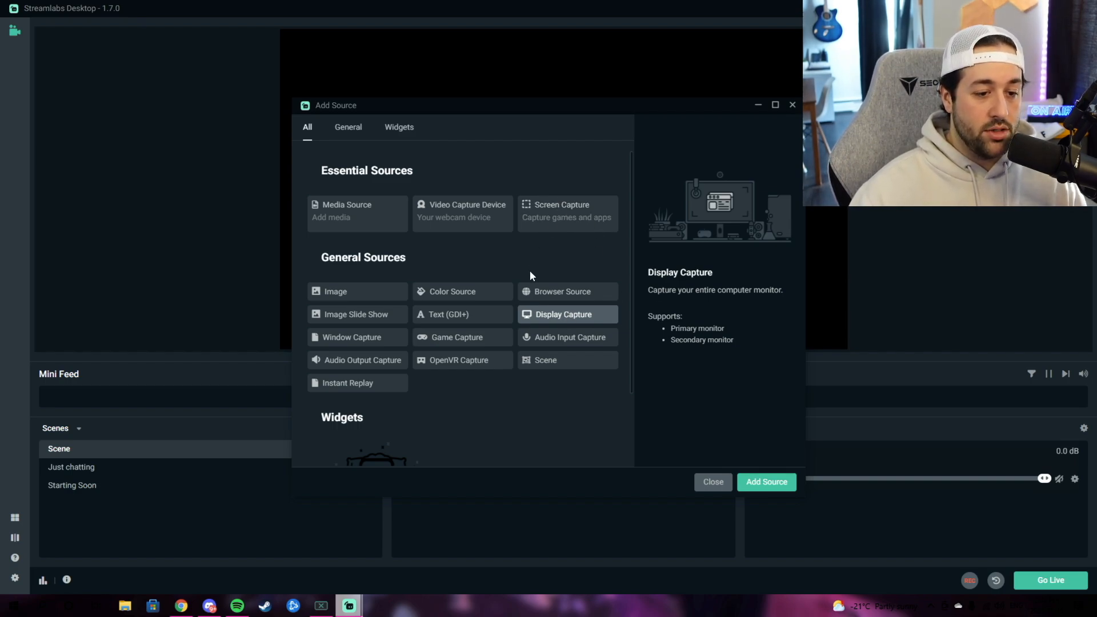
{"action": "scroll", "coordinate": [566, 229], "scroll_direction": "down", "scroll_amount": 2}
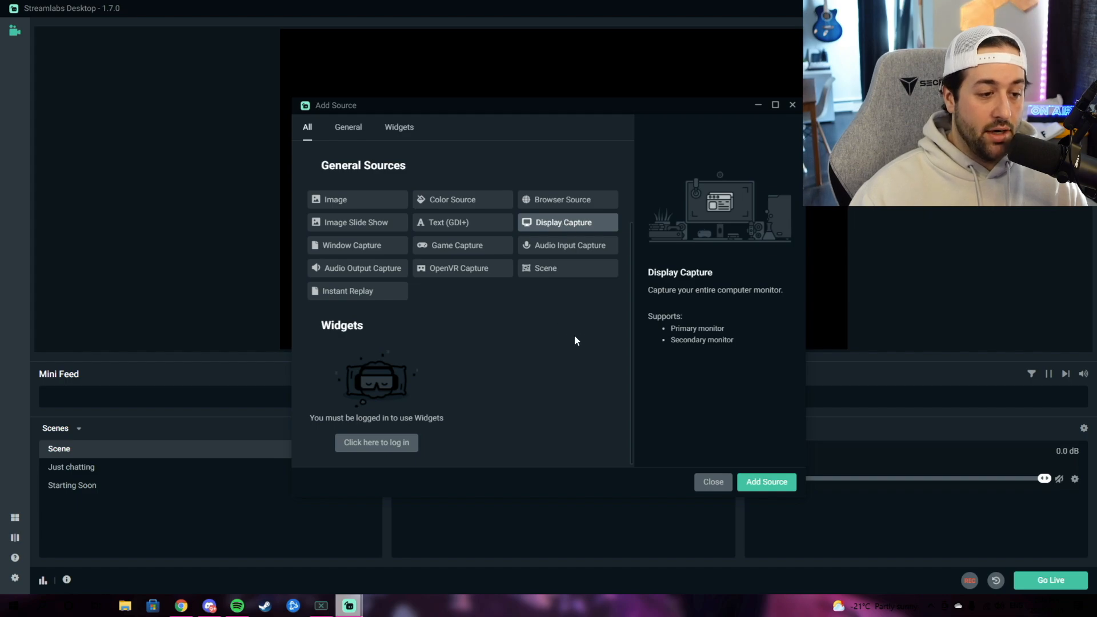
{"action": "scroll", "coordinate": [575, 334], "scroll_direction": "up", "scroll_amount": 3}
{"action": "left_click", "coordinate": [766, 482]}
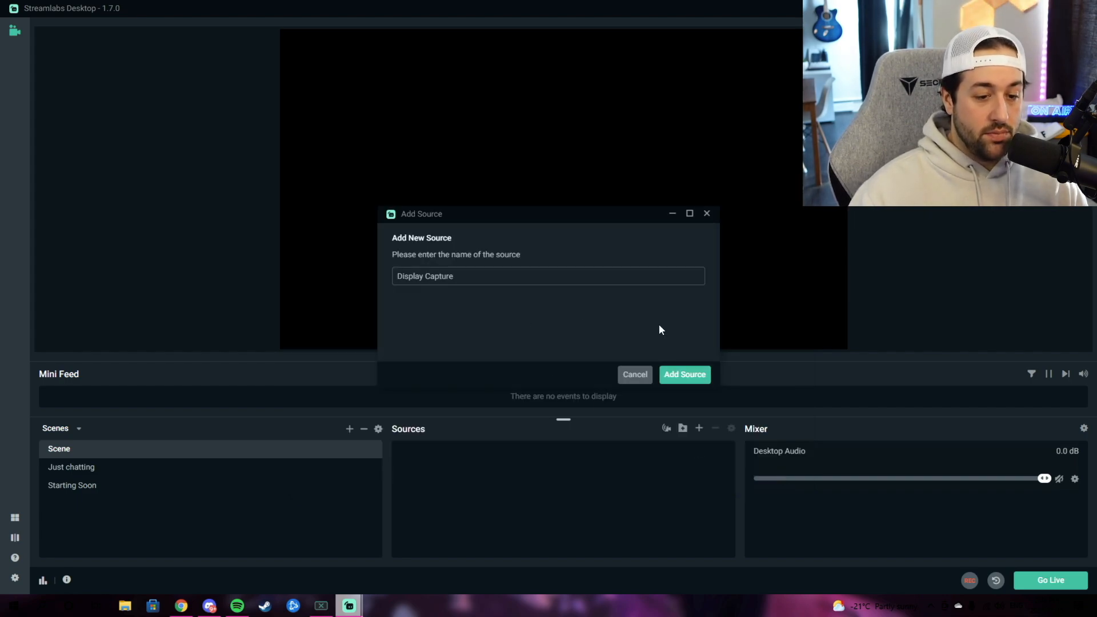
{"action": "left_click", "coordinate": [695, 378]}
Set the Display Capture's display to Display 1: 1920x1080 @ 0,0 (Primary Monitor) and finish its settings.
{"action": "left_click", "coordinate": [549, 245]}
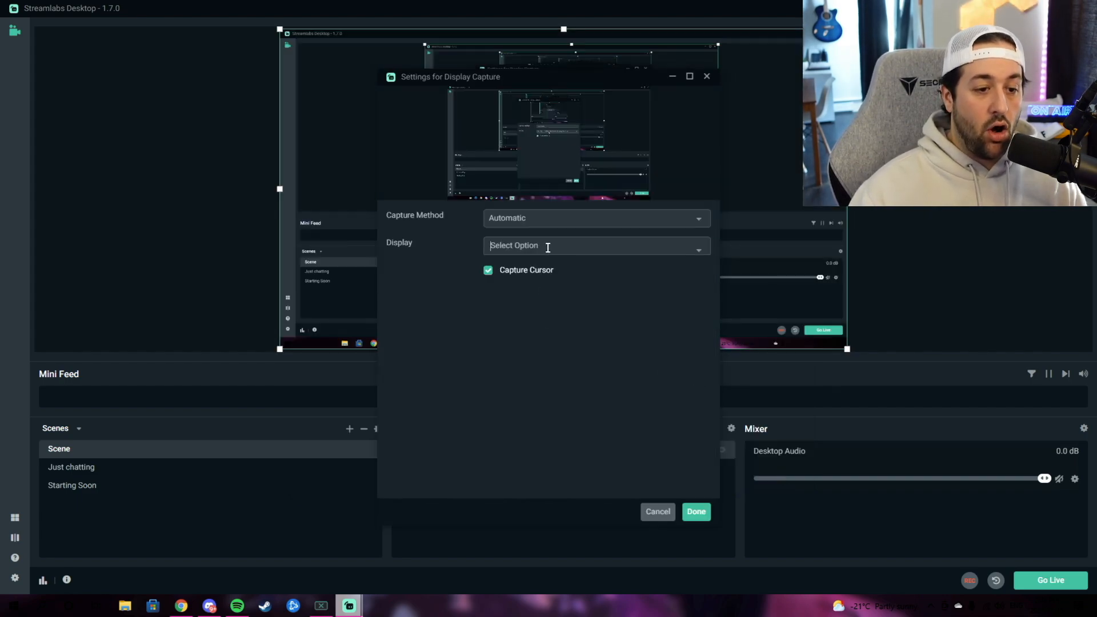
{"action": "left_click", "coordinate": [542, 262]}
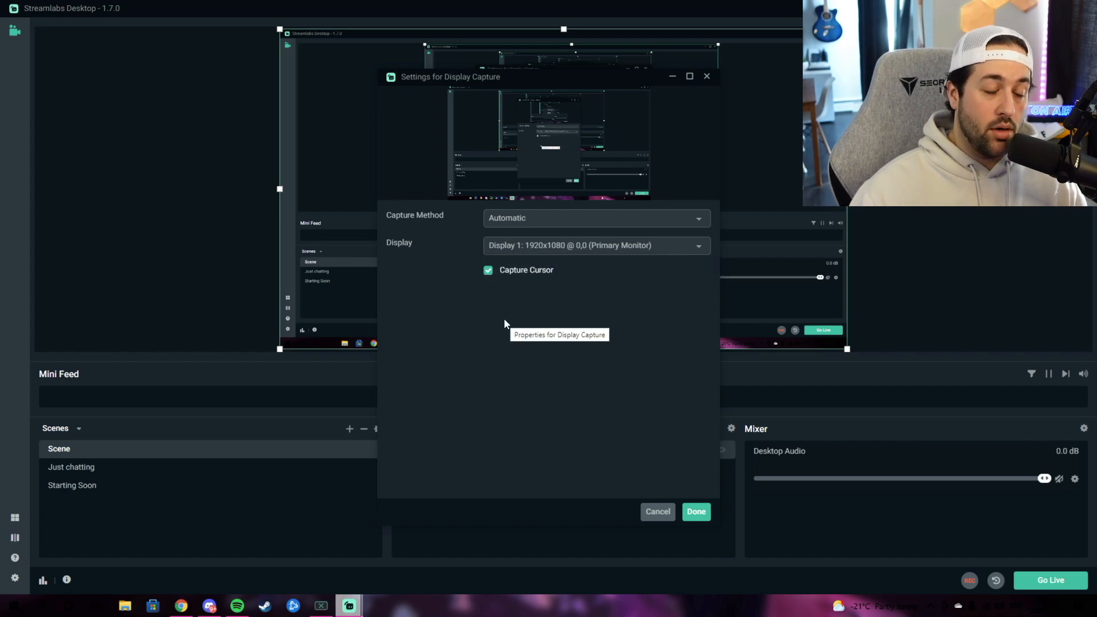
{"action": "left_click", "coordinate": [514, 245]}
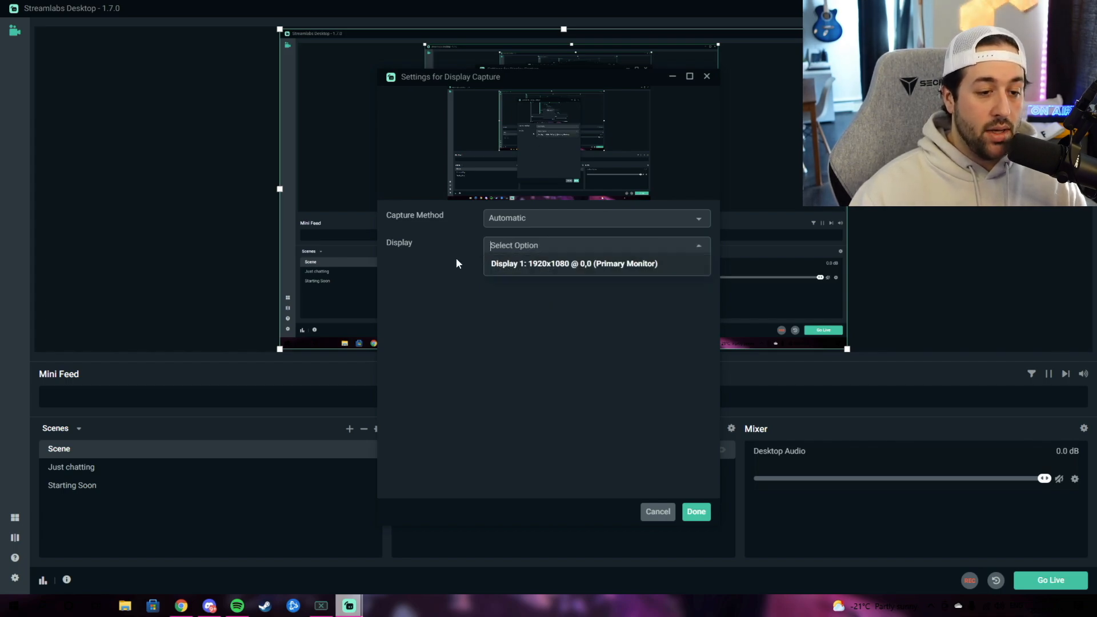
{"action": "left_click", "coordinate": [572, 303]}
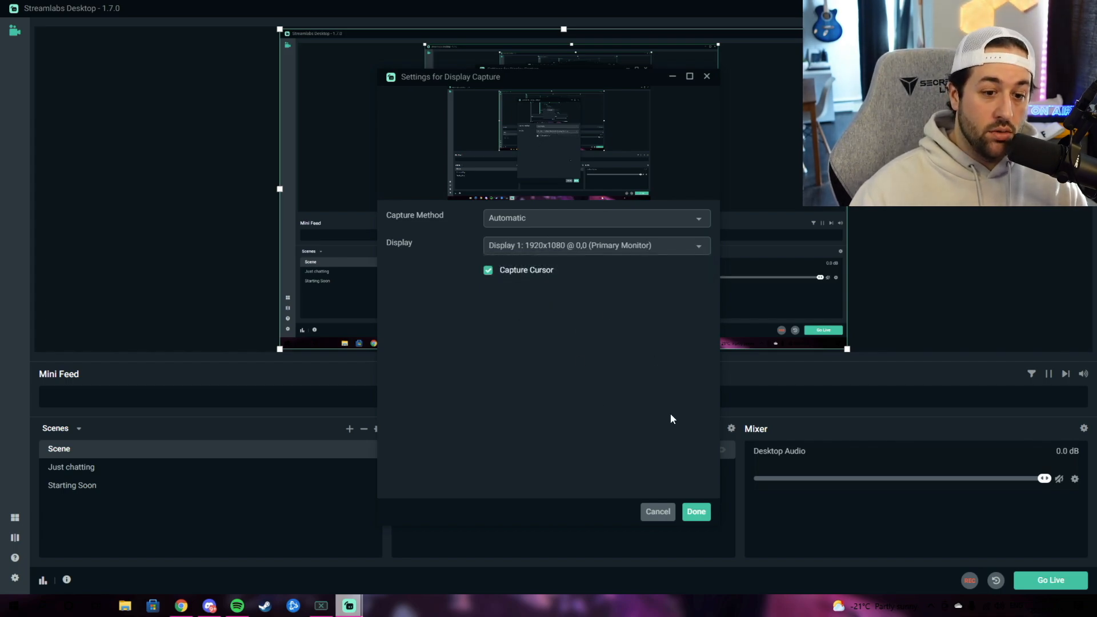
{"action": "left_click", "coordinate": [697, 511]}
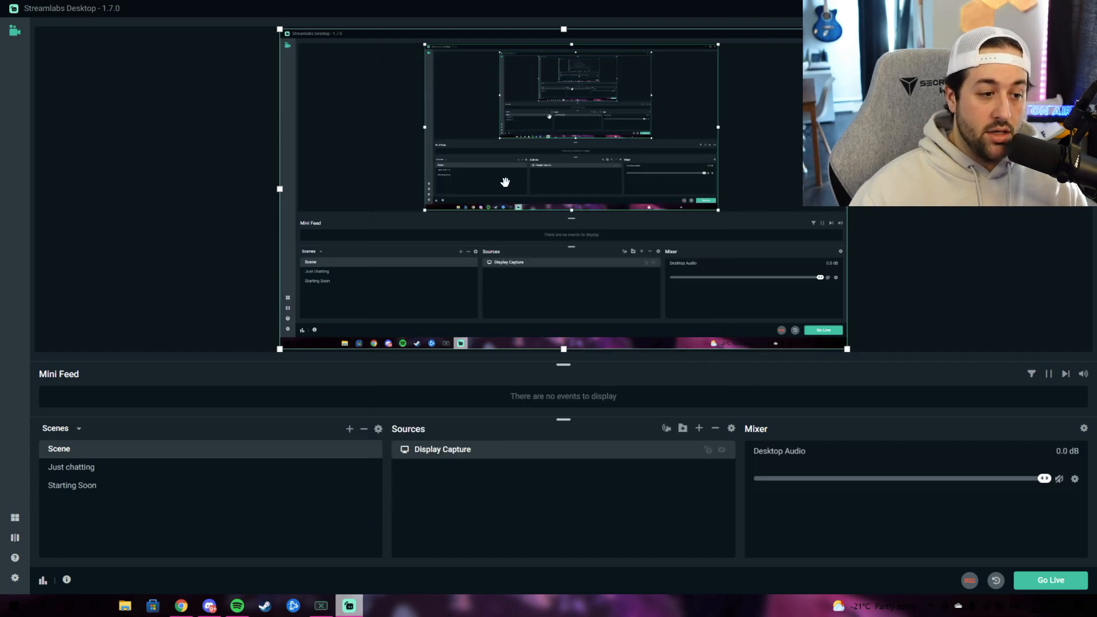
Reopen the list of addable sources and review the essential and general sources, including the formats Media Source supports.
{"action": "left_click", "coordinate": [699, 428]}
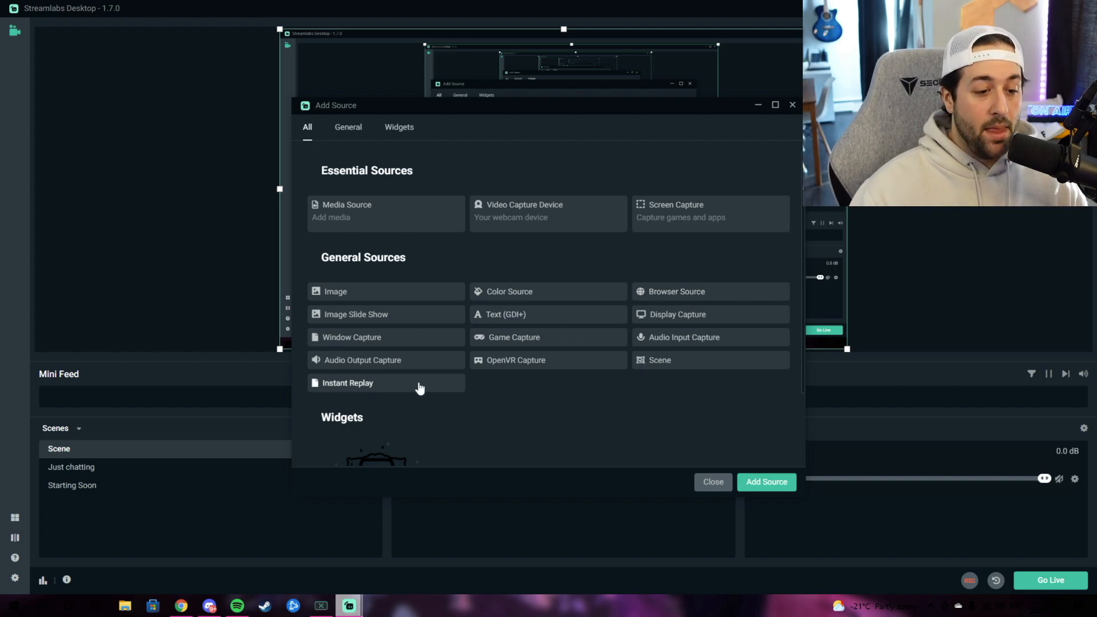
{"action": "scroll", "coordinate": [514, 339], "scroll_direction": "down", "scroll_amount": 2}
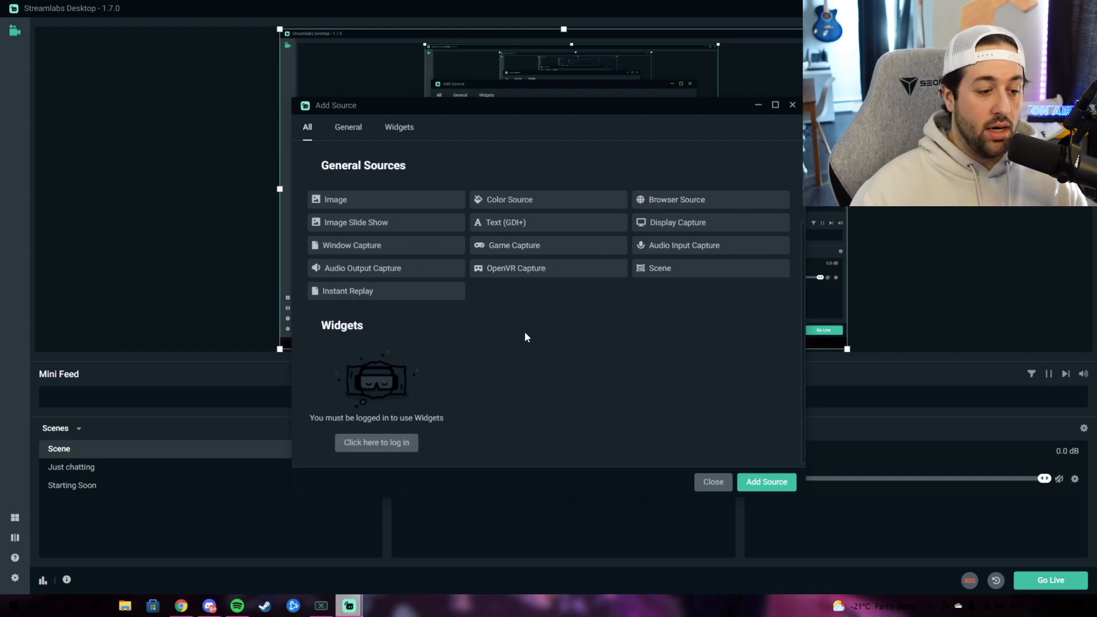
{"action": "scroll", "coordinate": [536, 321], "scroll_direction": "up", "scroll_amount": 2}
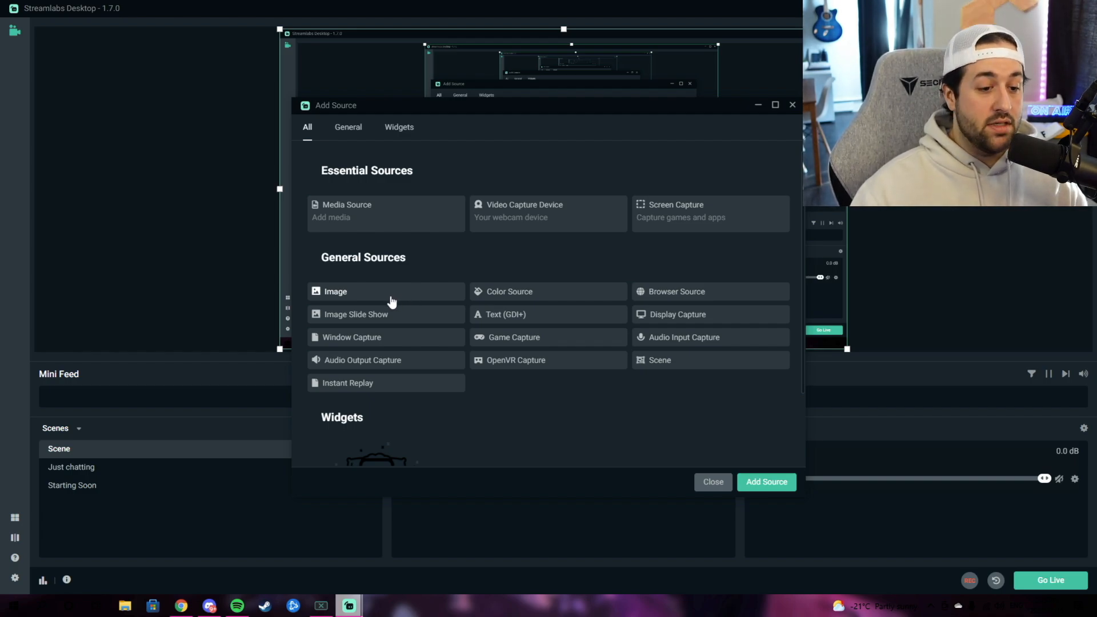
{"action": "left_click", "coordinate": [364, 221]}
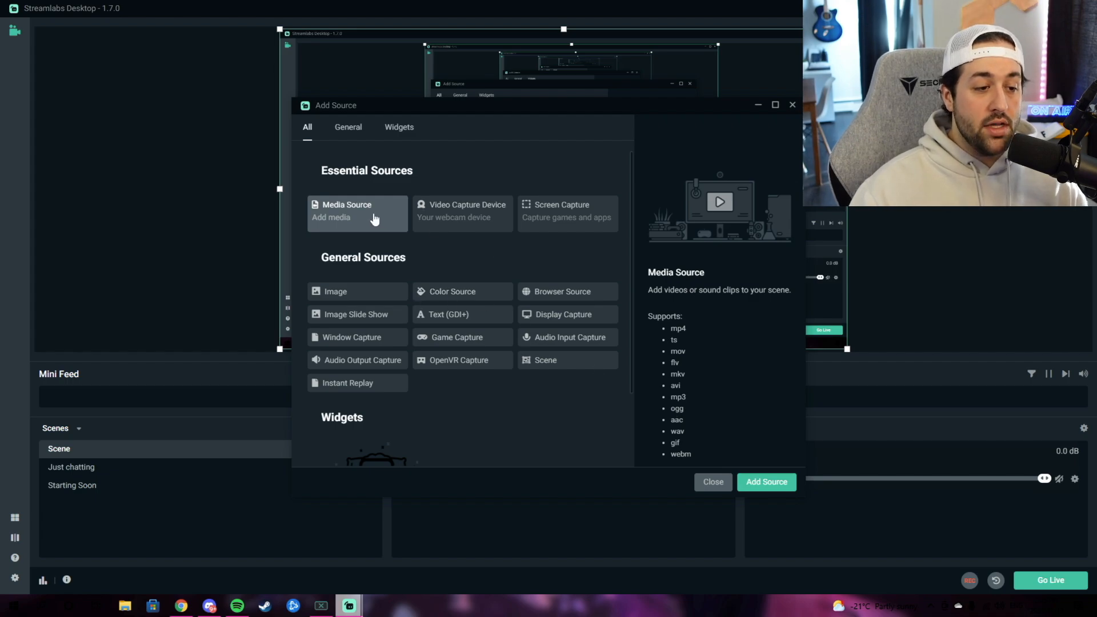
{"action": "scroll", "coordinate": [525, 364], "scroll_direction": "down", "scroll_amount": 2}
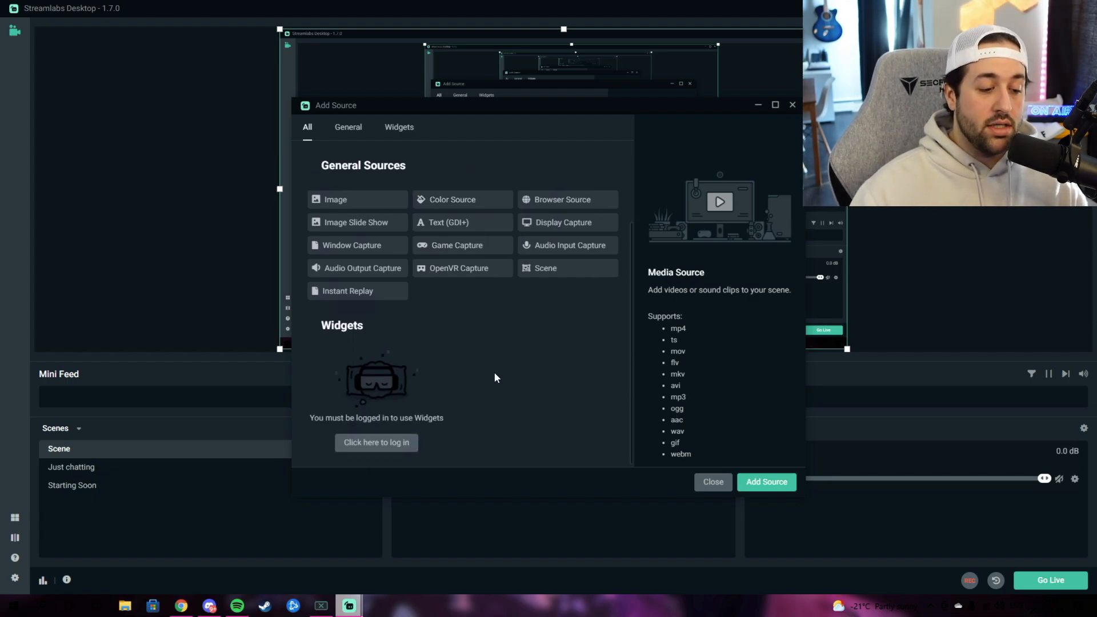
{"action": "scroll", "coordinate": [405, 349], "scroll_direction": "up", "scroll_amount": 2}
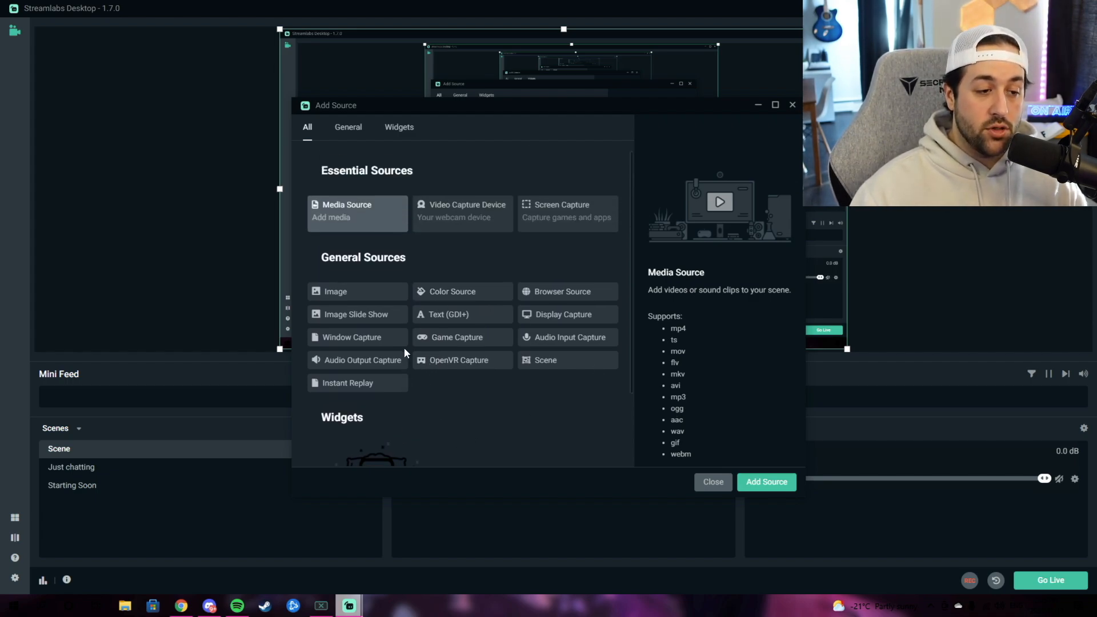
{"action": "scroll", "coordinate": [417, 340], "scroll_direction": "down", "scroll_amount": 2}
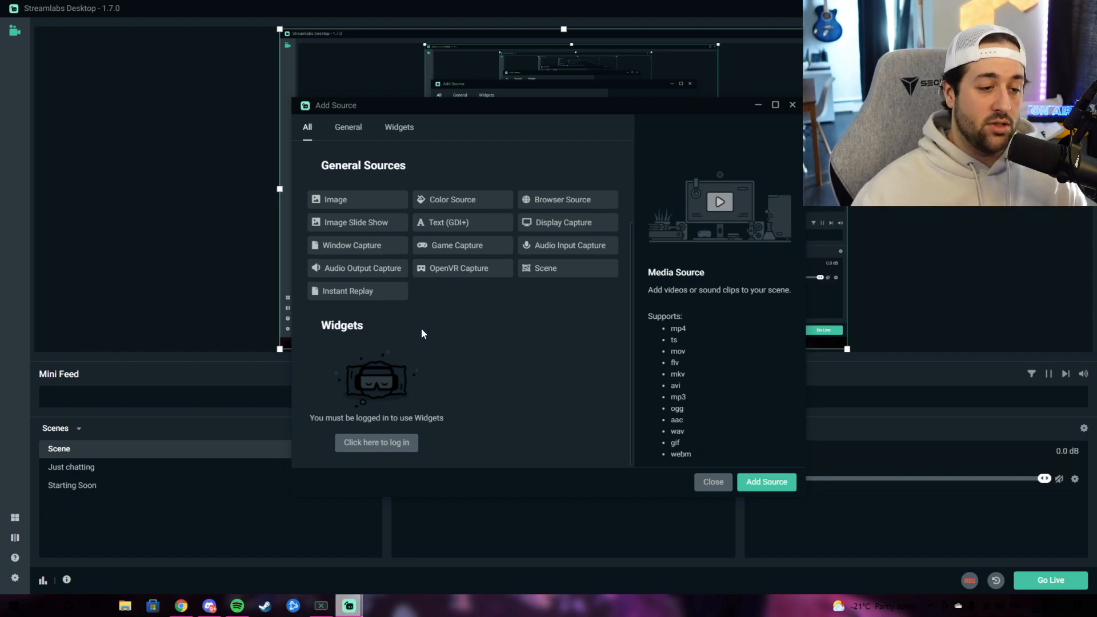
Compare the All, General and Widgets source categories, review the Video Capture Device description, and close the source list without adding anything.
{"action": "left_click", "coordinate": [348, 126]}
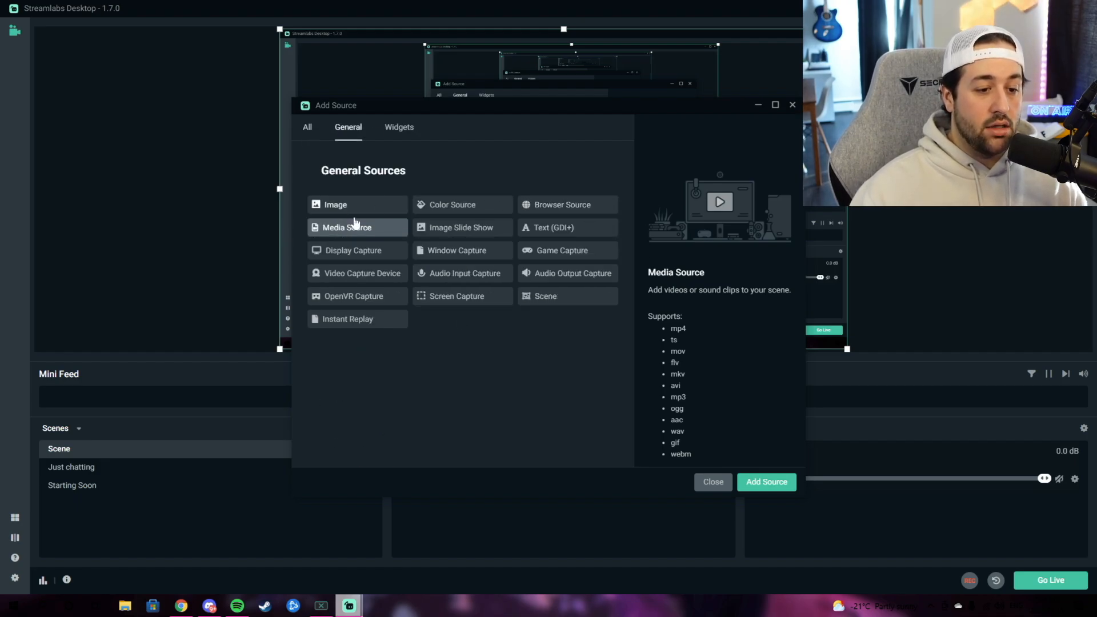
{"action": "left_click", "coordinate": [392, 131]}
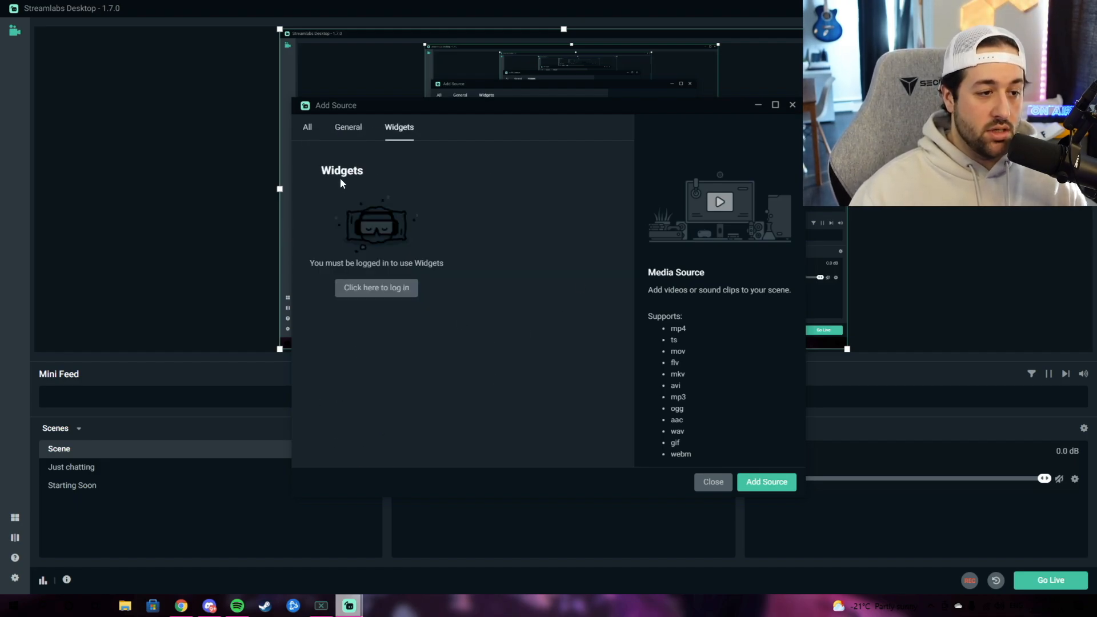
{"action": "left_click", "coordinate": [308, 127]}
{"action": "left_click", "coordinate": [400, 127]}
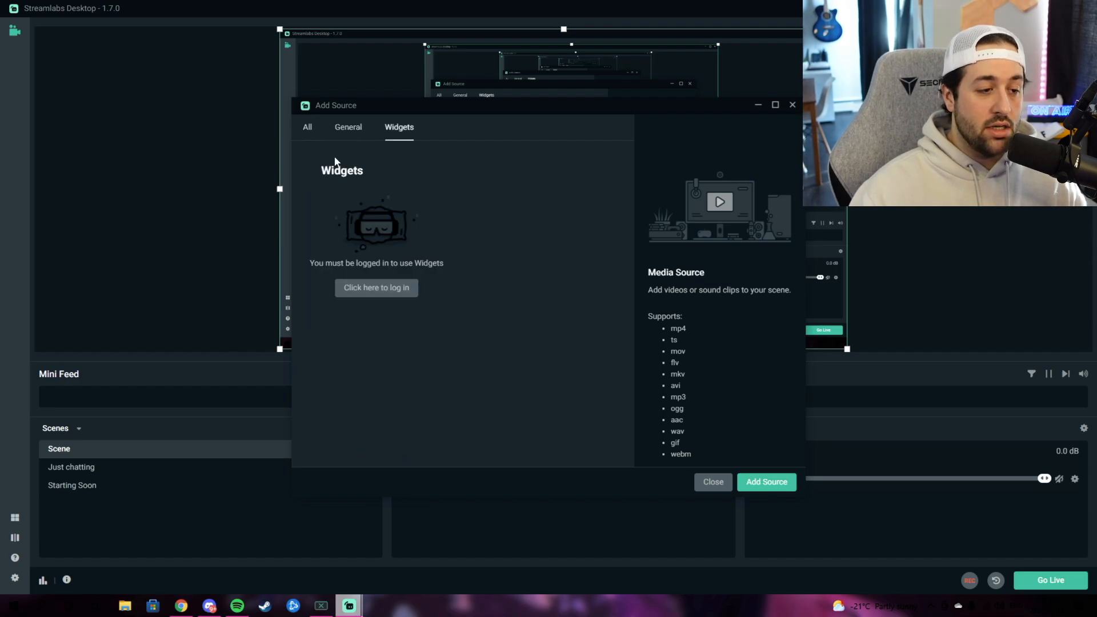
{"action": "left_click", "coordinate": [308, 127]}
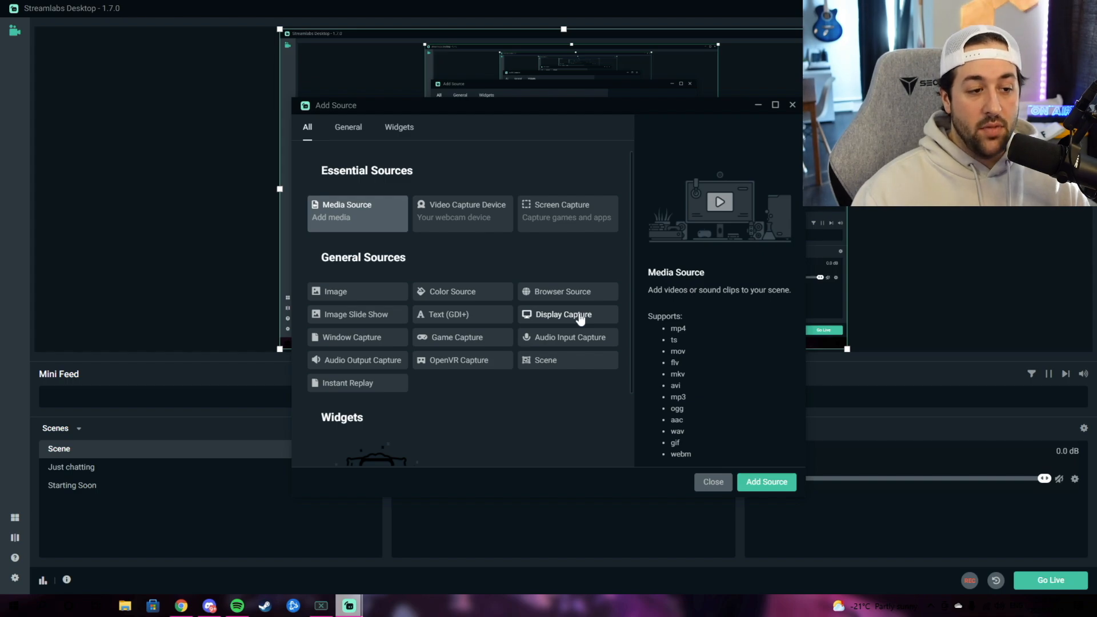
{"action": "left_click", "coordinate": [451, 217]}
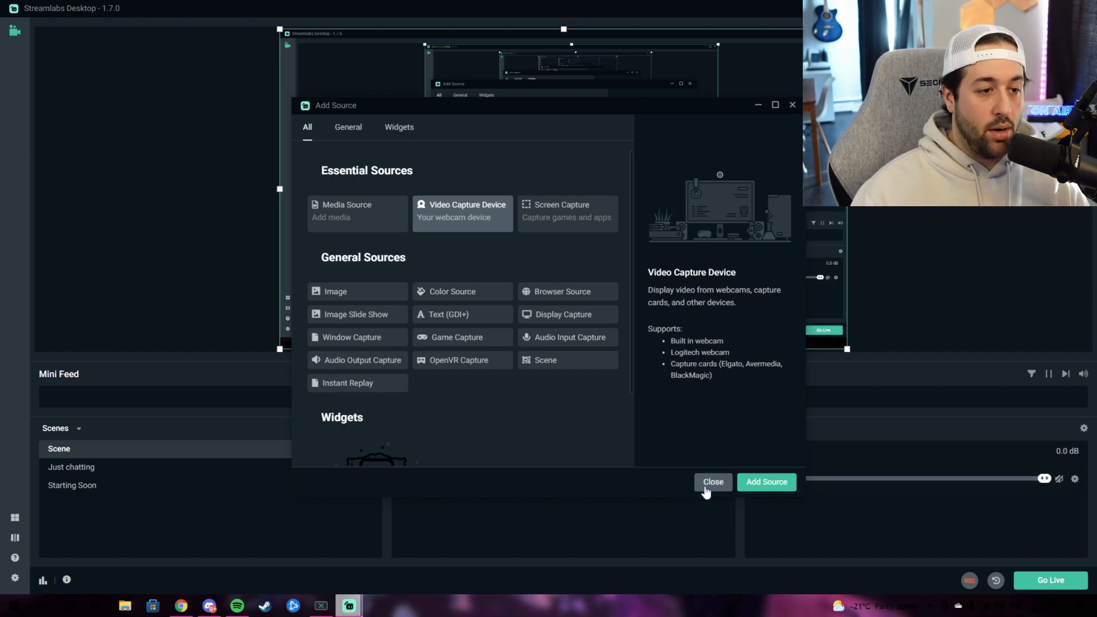
{"action": "left_click", "coordinate": [399, 126]}
{"action": "left_click", "coordinate": [348, 126]}
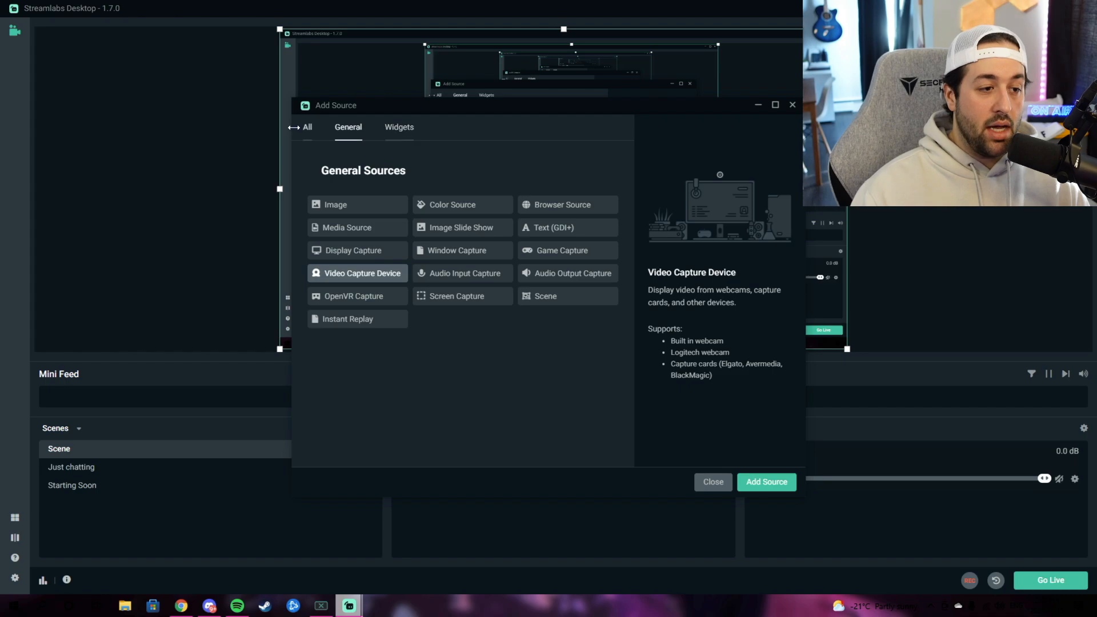
{"action": "left_click", "coordinate": [307, 126]}
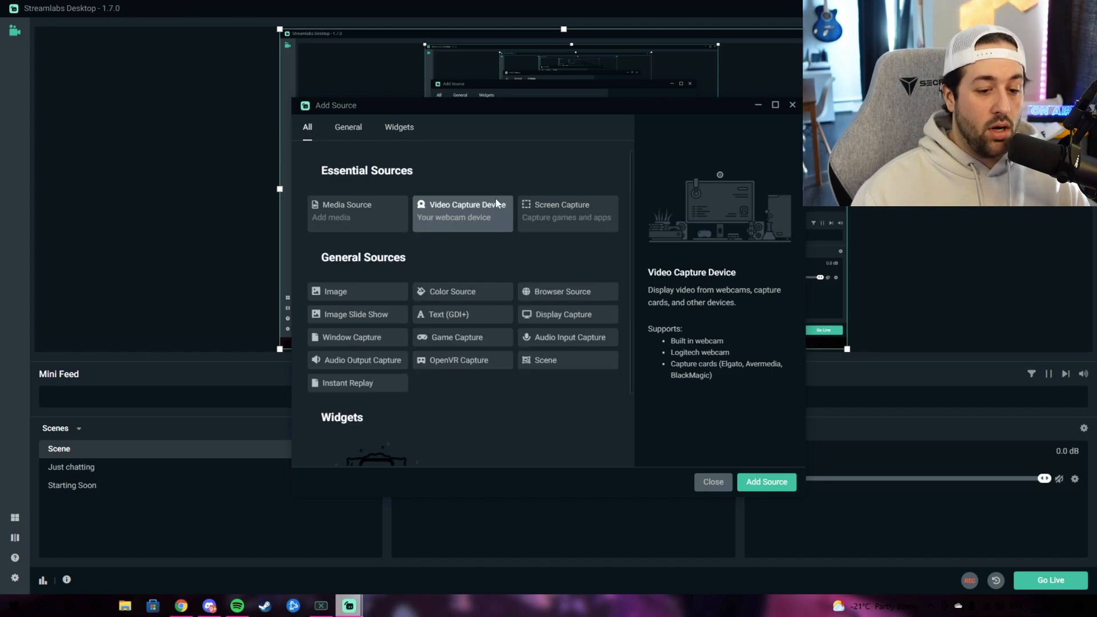
{"action": "left_click", "coordinate": [713, 483]}
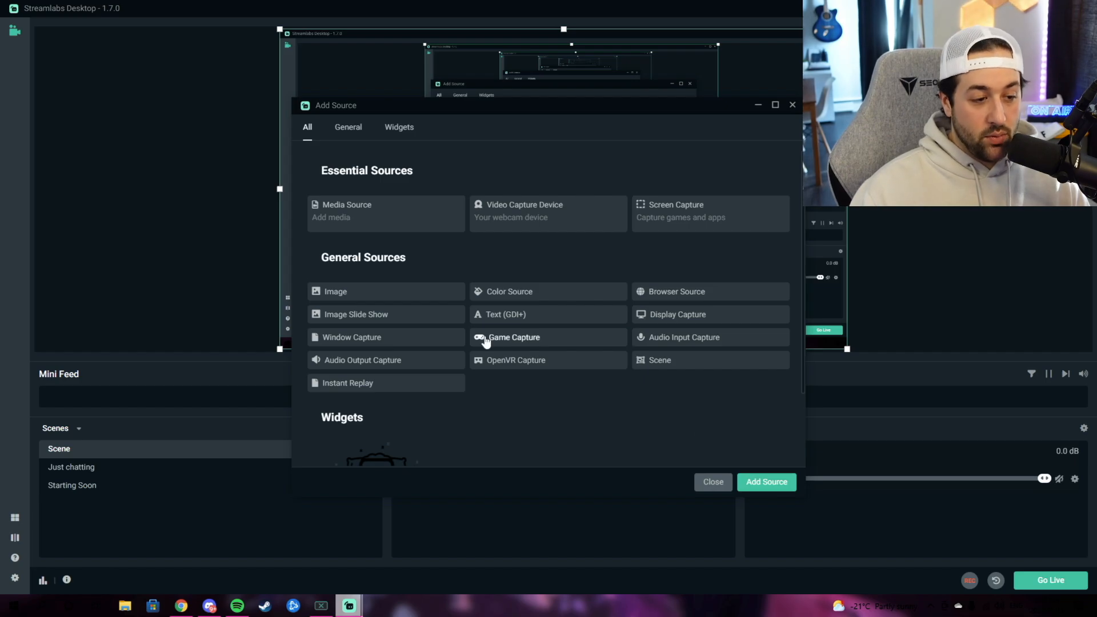
Add an Image source with its default name to the scene, using the Funny-goat-pictures-1 file from the Downloads folder.
{"action": "left_click", "coordinate": [376, 298]}
{"action": "left_click", "coordinate": [766, 482]}
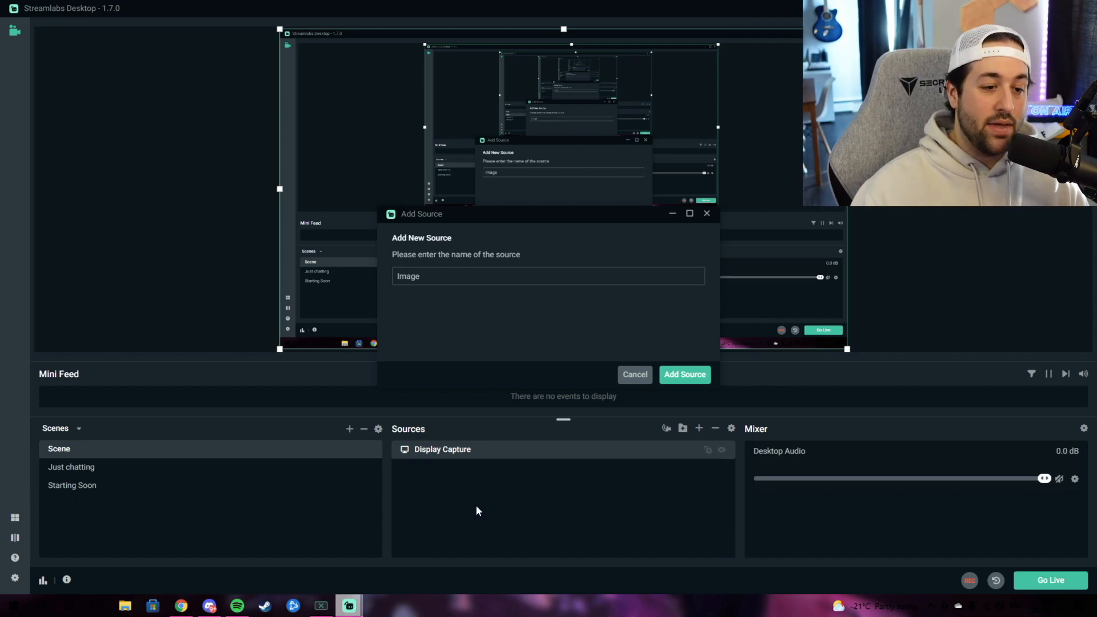
{"action": "left_click", "coordinate": [684, 375]}
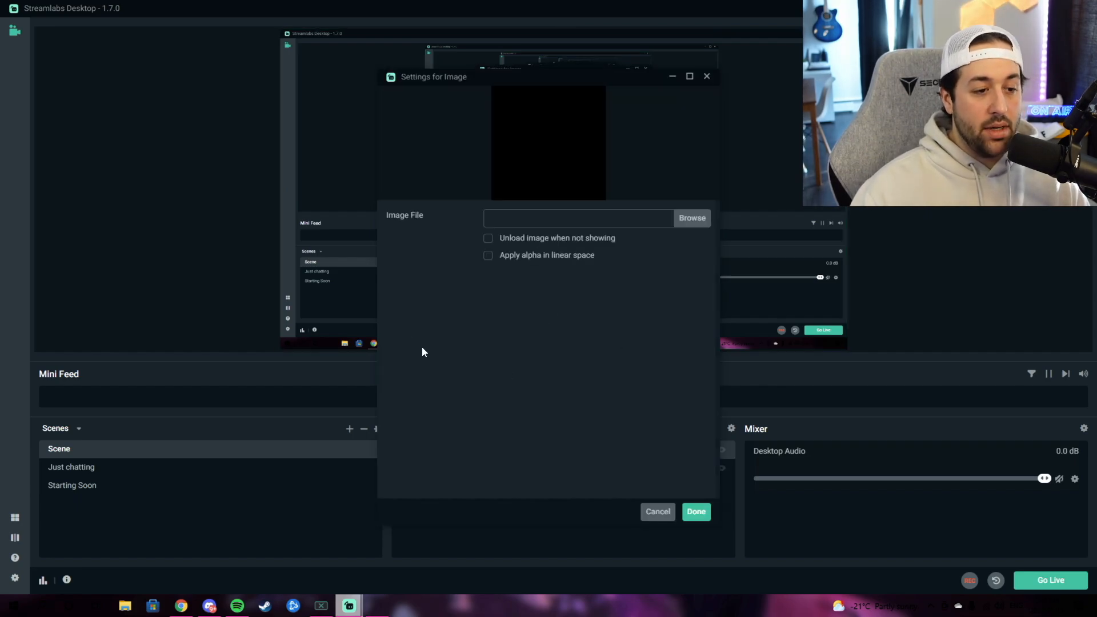
{"action": "left_click", "coordinate": [688, 219]}
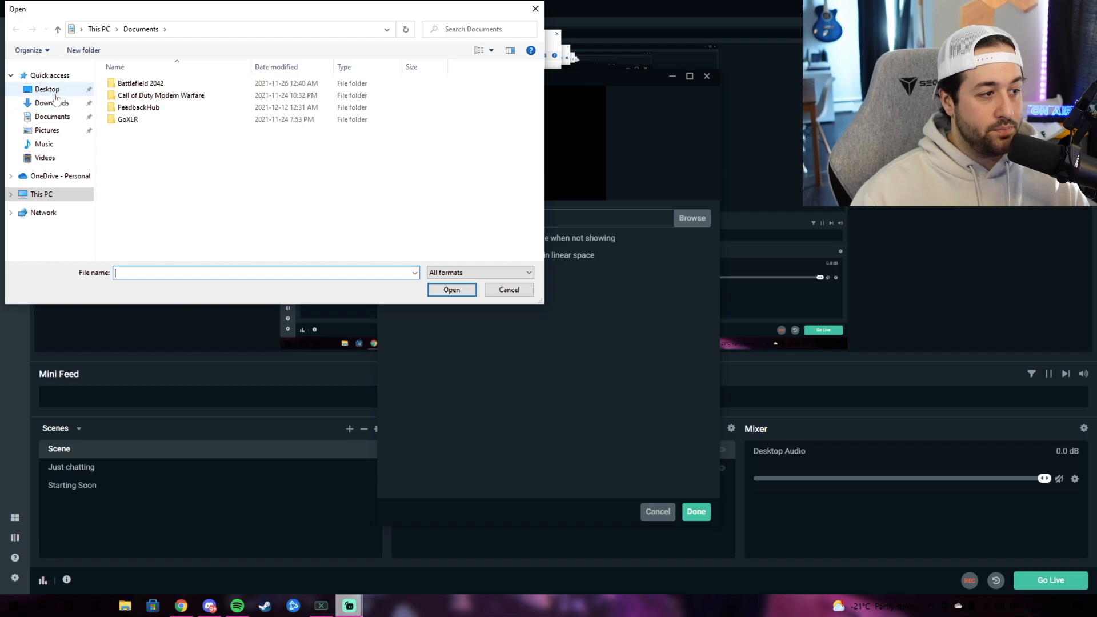
{"action": "left_click", "coordinate": [52, 103]}
{"action": "double_click", "coordinate": [124, 99]}
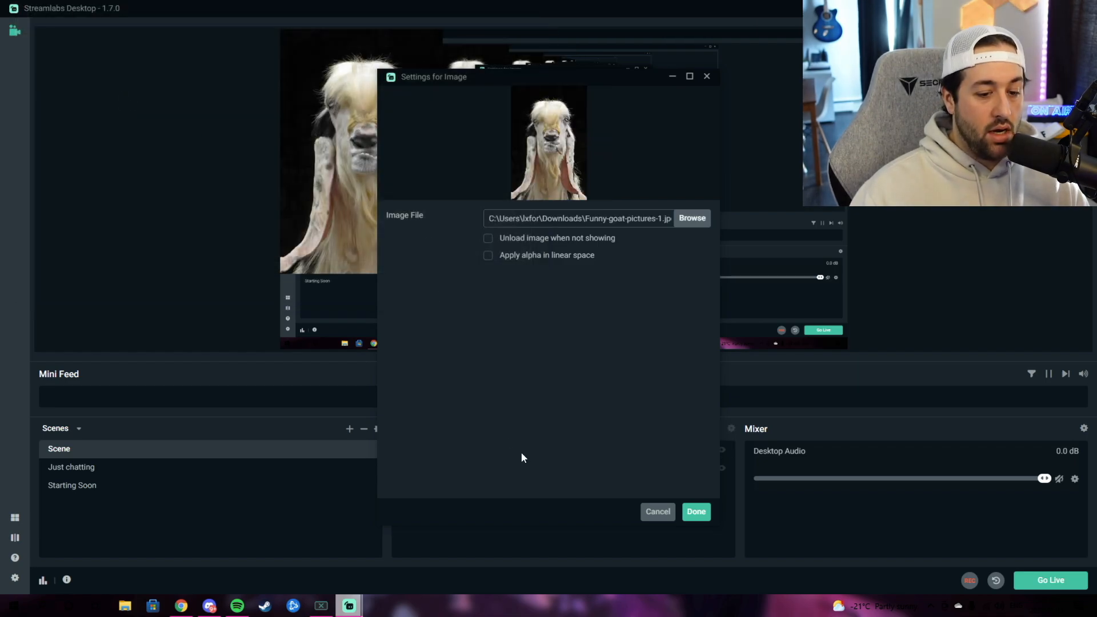
{"action": "left_click", "coordinate": [696, 512]}
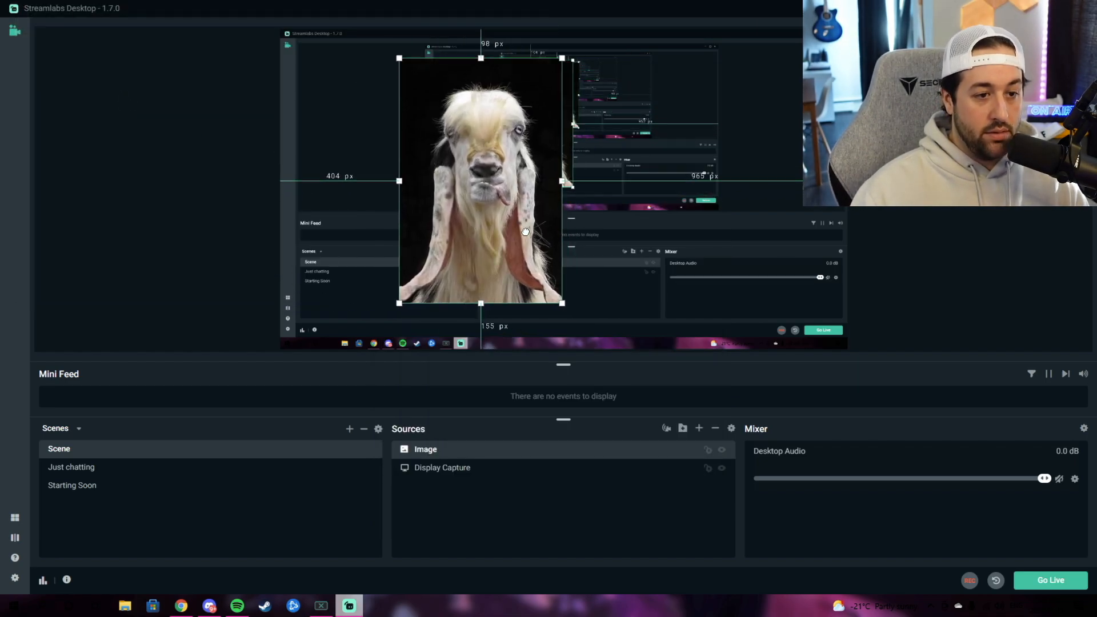
Add a second, new Image source with its default name to the scene, using the OIP file from the Downloads folder.
{"action": "left_click", "coordinate": [698, 429]}
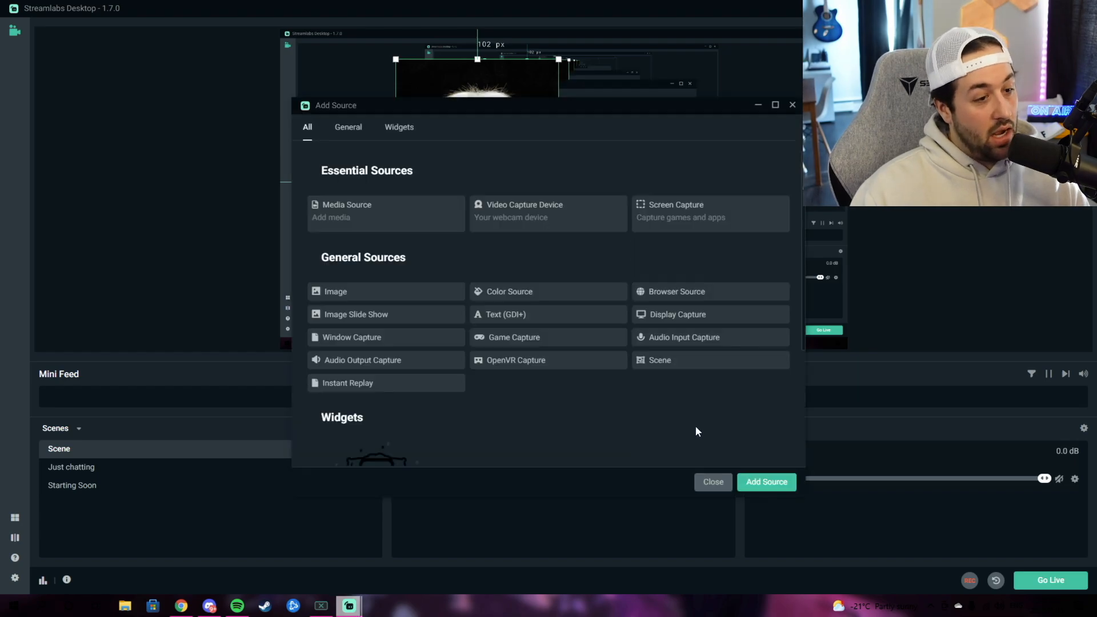
{"action": "left_click", "coordinate": [363, 286]}
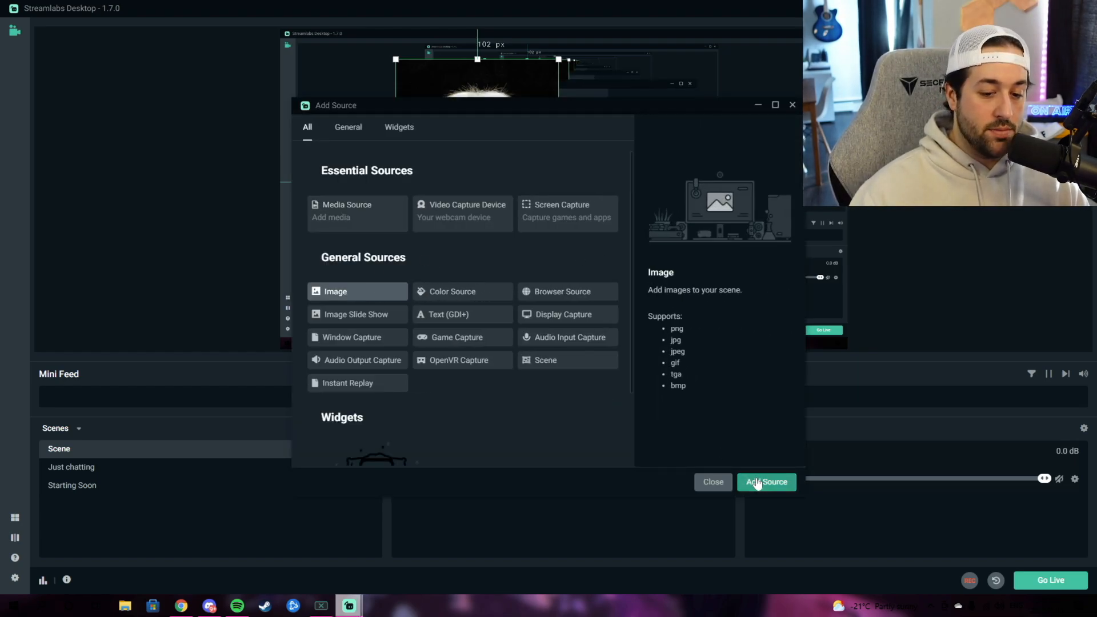
{"action": "left_click", "coordinate": [757, 483]}
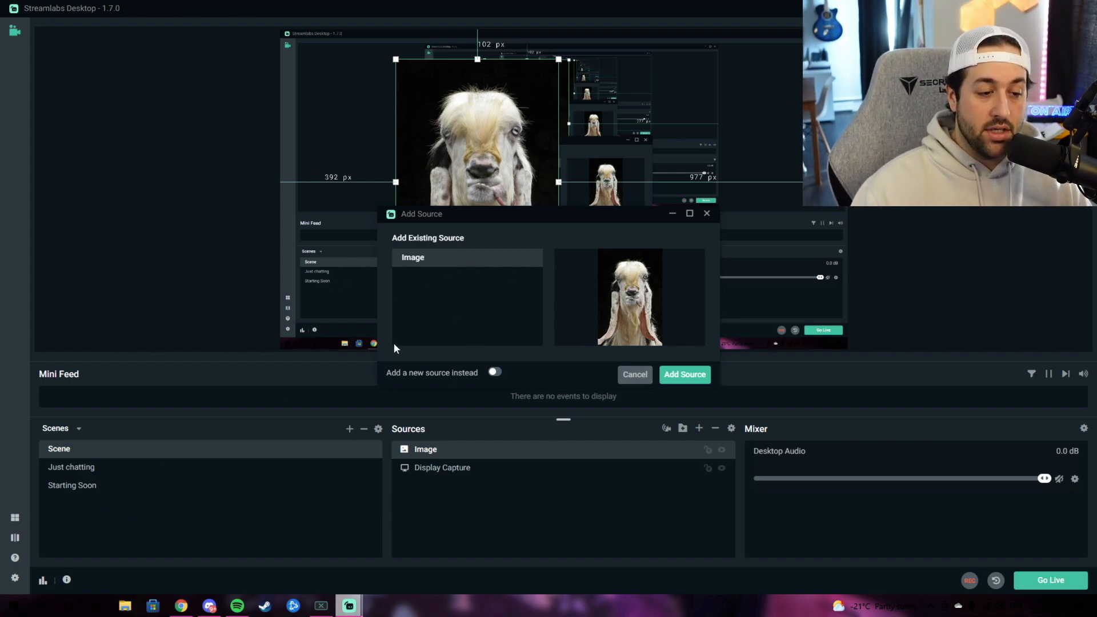
{"action": "left_click", "coordinate": [495, 374]}
{"action": "left_click", "coordinate": [685, 374]}
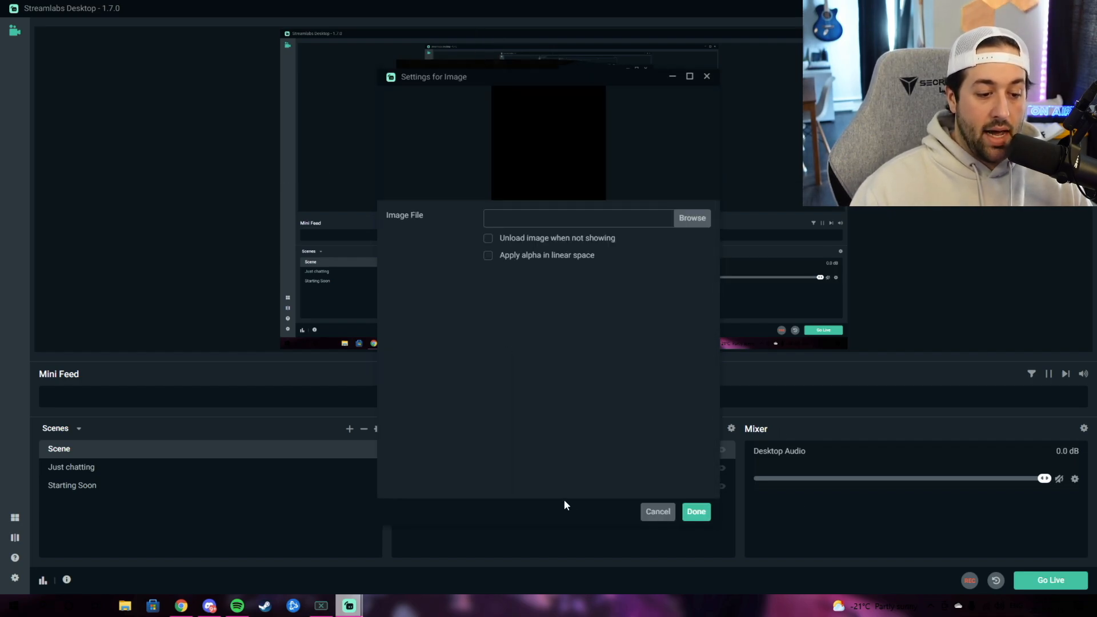
{"action": "left_click", "coordinate": [692, 217]}
{"action": "double_click", "coordinate": [167, 98]}
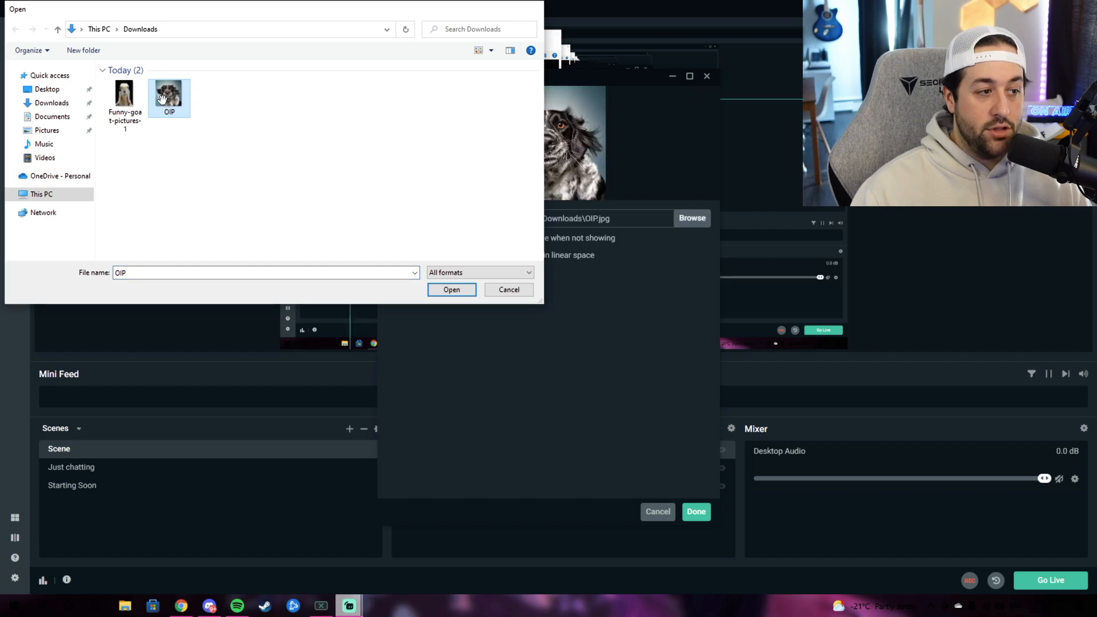
{"action": "left_click", "coordinate": [697, 511]}
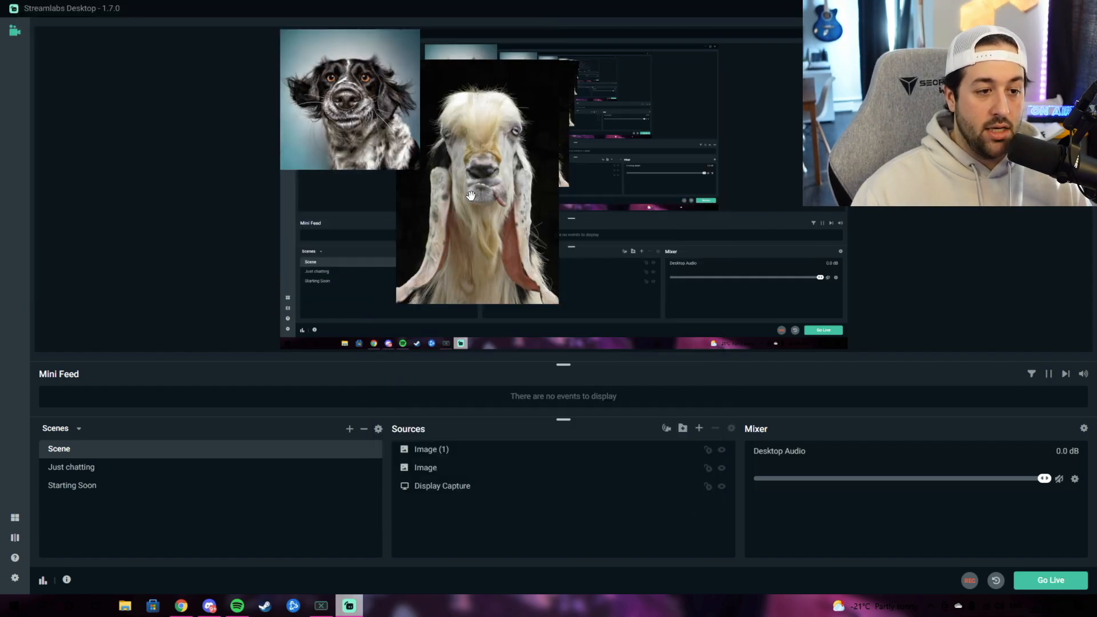
Move the goat image to the right half of the scene and the dog image to about 406 px from the canvas's left edge.
{"action": "left_click_drag", "start_coordinate": [470, 196], "coordinate": [661, 191]}
{"action": "left_click_drag", "start_coordinate": [382, 135], "coordinate": [501, 218]}
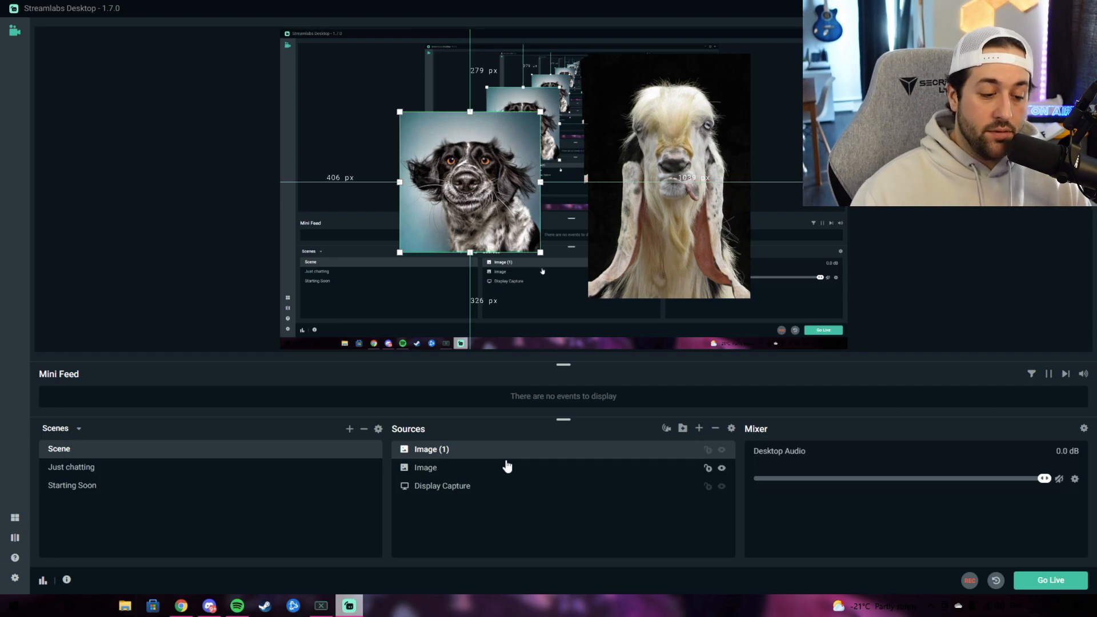
Add the existing Display Capture source to the Just chatting scene.
{"action": "left_click", "coordinate": [152, 472]}
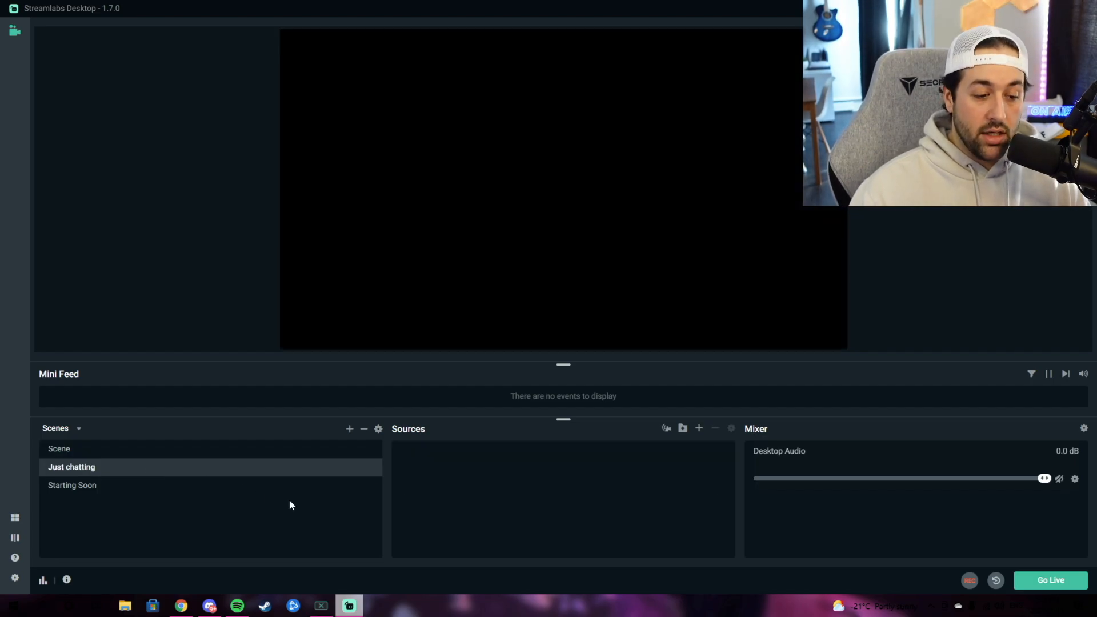
{"action": "left_click", "coordinate": [698, 428]}
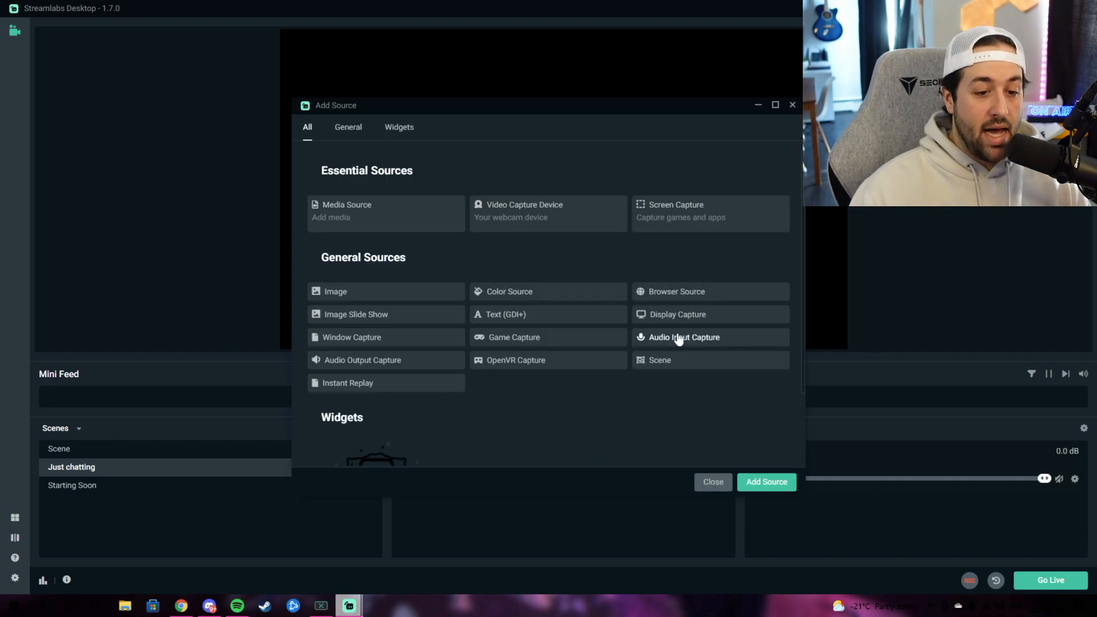
{"action": "left_click", "coordinate": [680, 315]}
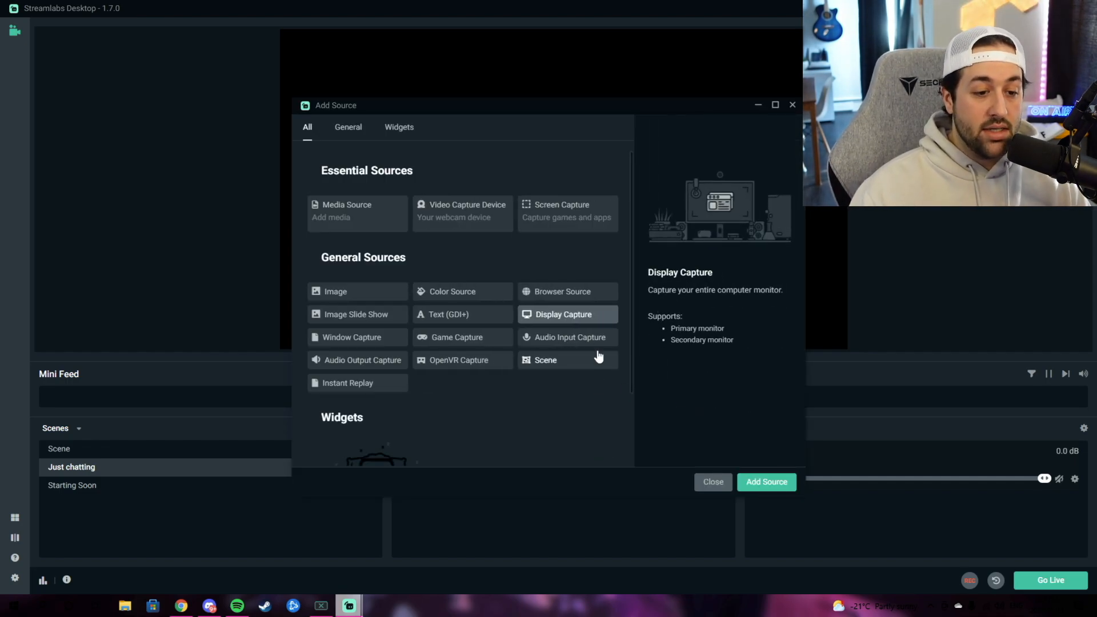
{"action": "left_click", "coordinate": [759, 483]}
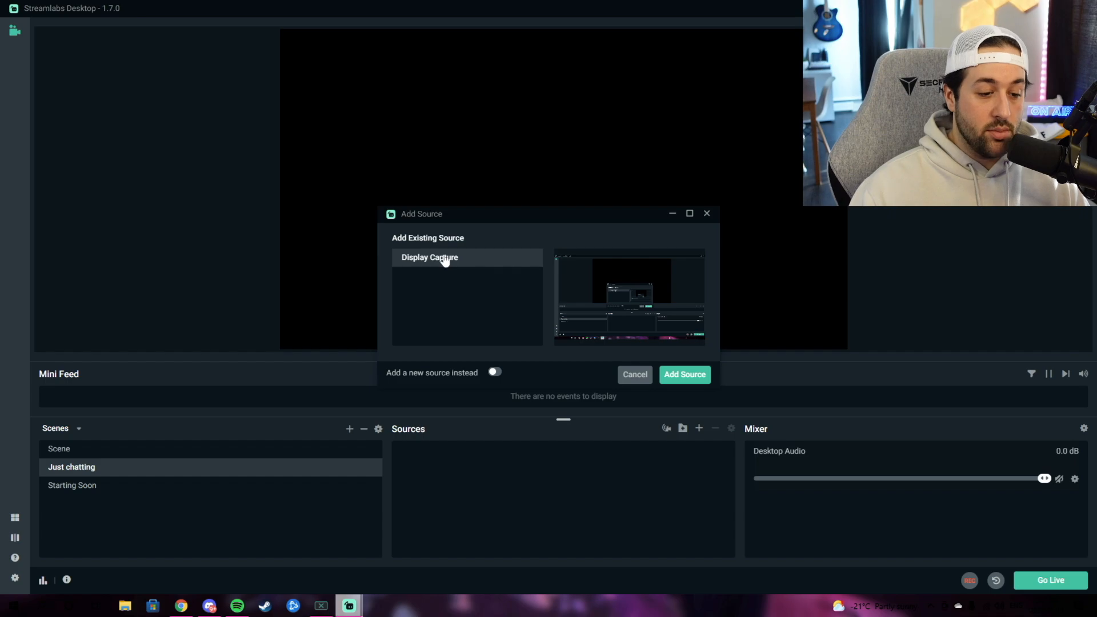
{"action": "left_click", "coordinate": [689, 375]}
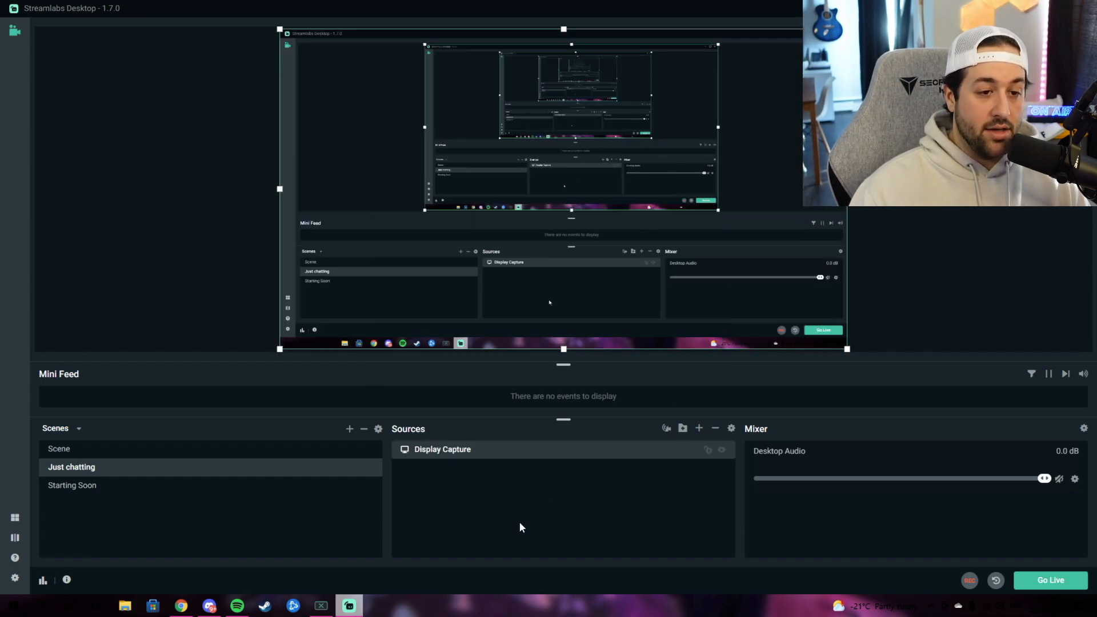
Remove the Display Capture source from the Just chatting scene.
{"action": "left_click", "coordinate": [715, 429]}
{"action": "left_click", "coordinate": [577, 303]}
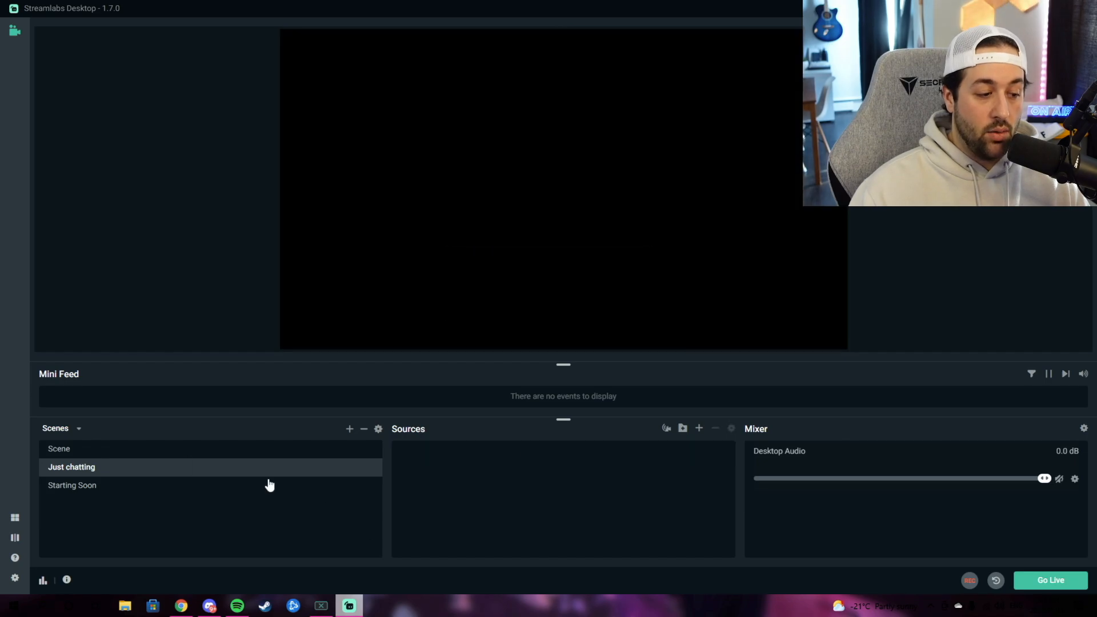
In the scene named Scene, reposition the dog image to partly overlap the goat image, about 744 px from the canvas's left edge.
{"action": "left_click", "coordinate": [68, 447]}
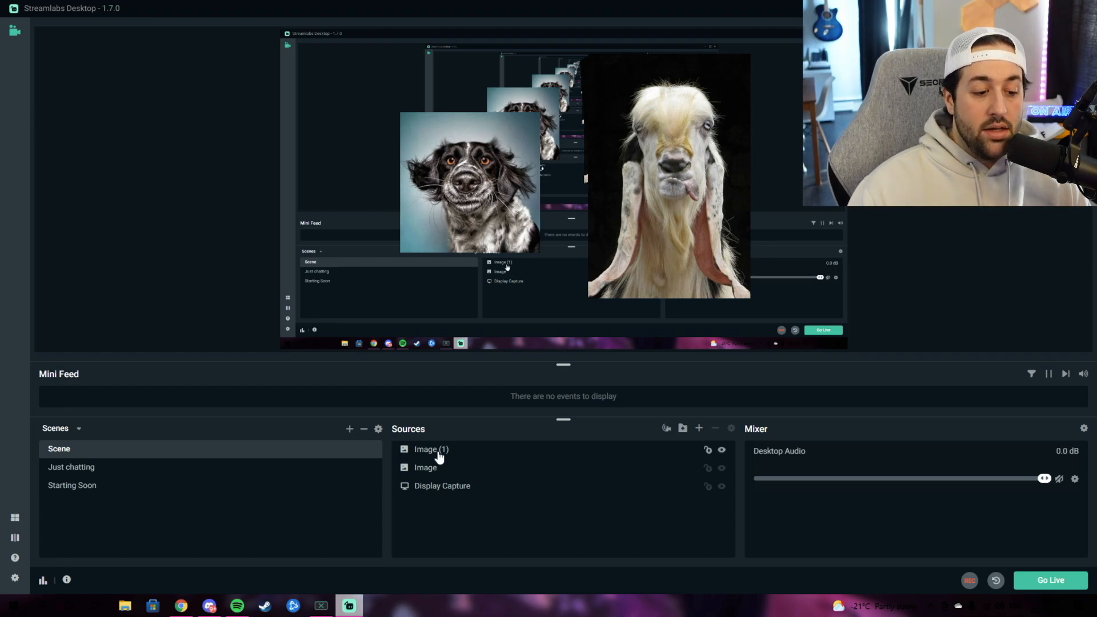
{"action": "left_click", "coordinate": [438, 453]}
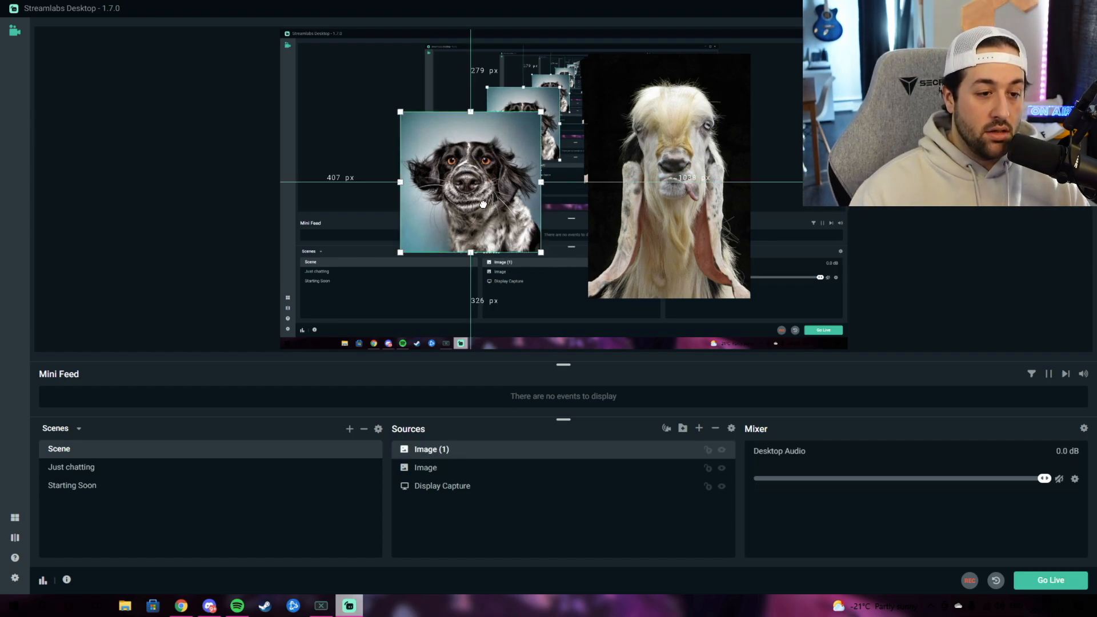
{"action": "left_click_drag", "start_coordinate": [485, 212], "coordinate": [644, 202]}
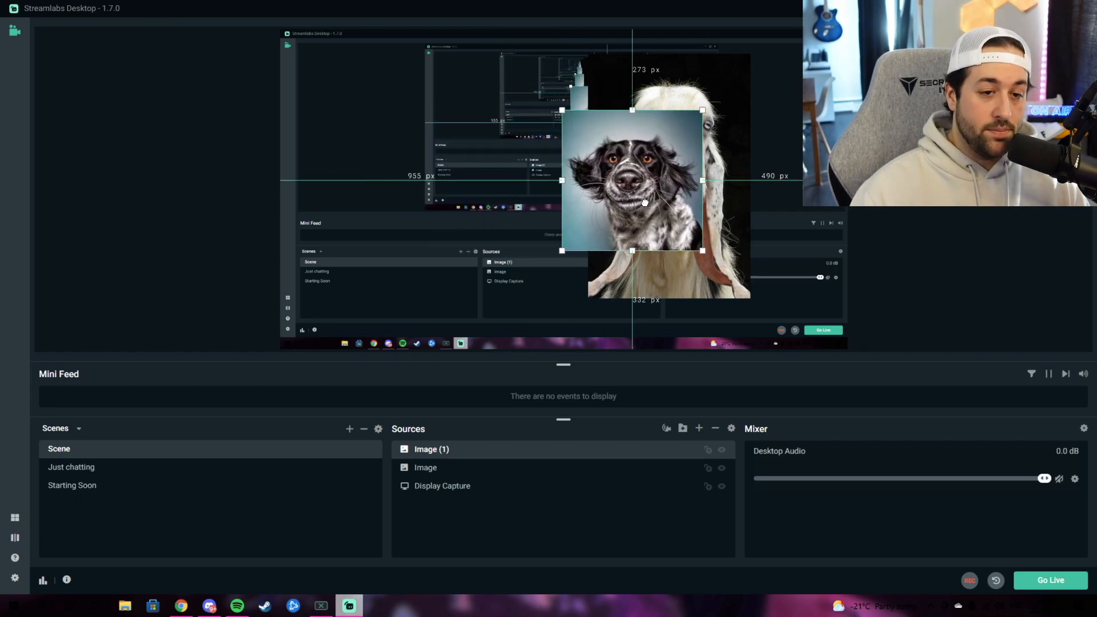
{"action": "left_click_drag", "start_coordinate": [645, 202], "coordinate": [576, 198]}
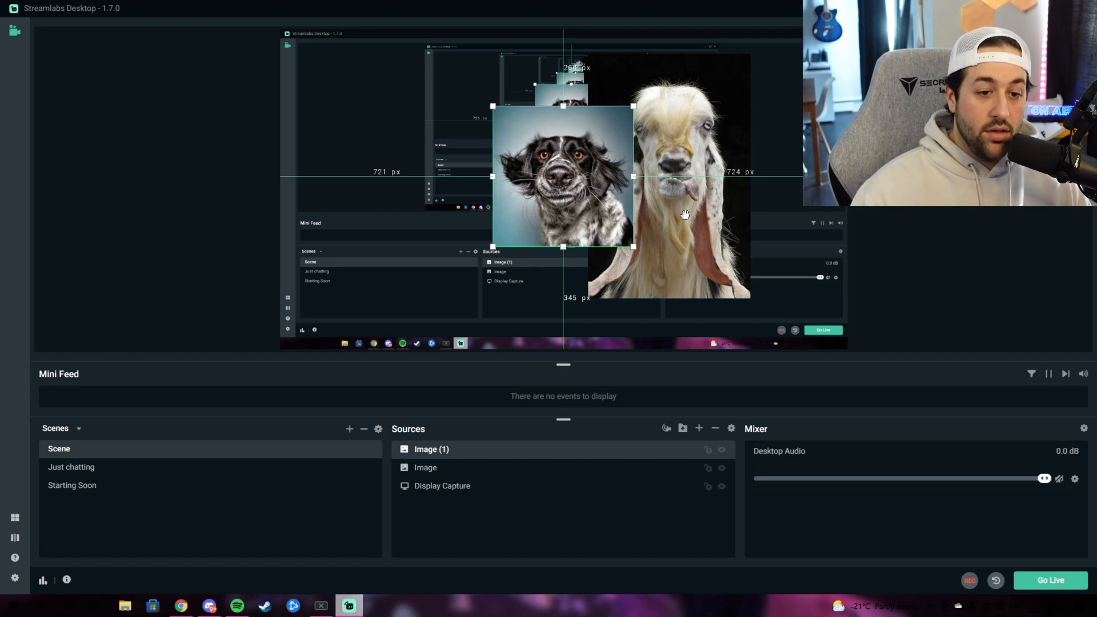
{"action": "mouse_move", "coordinate": [686, 217]}
{"action": "left_mouse_down"}
{"action": "mouse_move", "coordinate": [710, 202]}
{"action": "mouse_move", "coordinate": [690, 215]}
{"action": "left_mouse_up"}
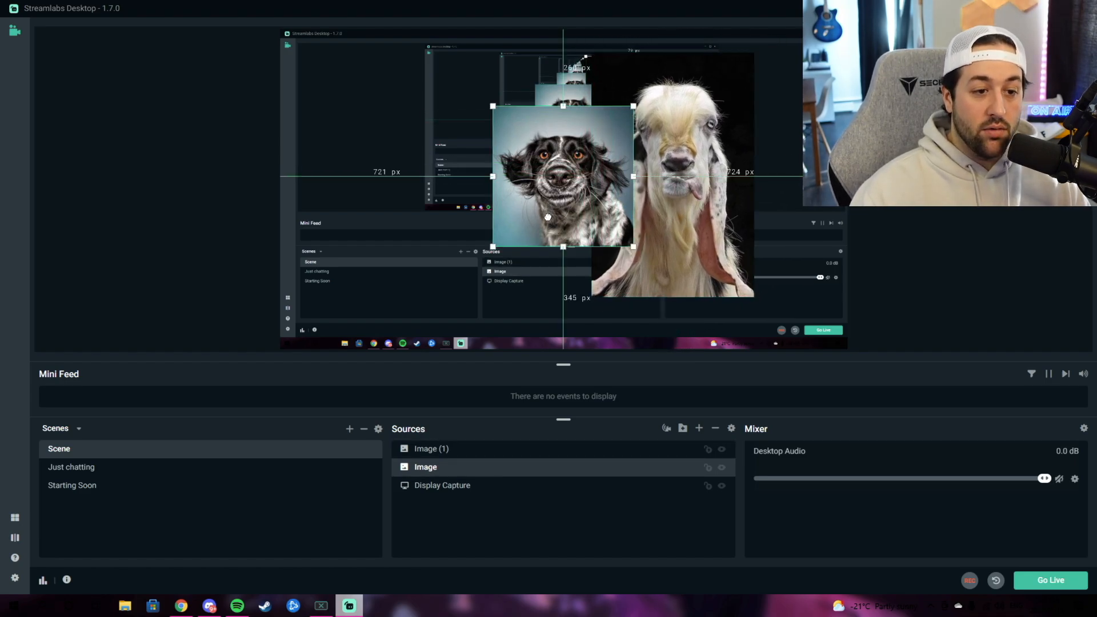
{"action": "left_click_drag", "start_coordinate": [549, 210], "coordinate": [556, 208]}
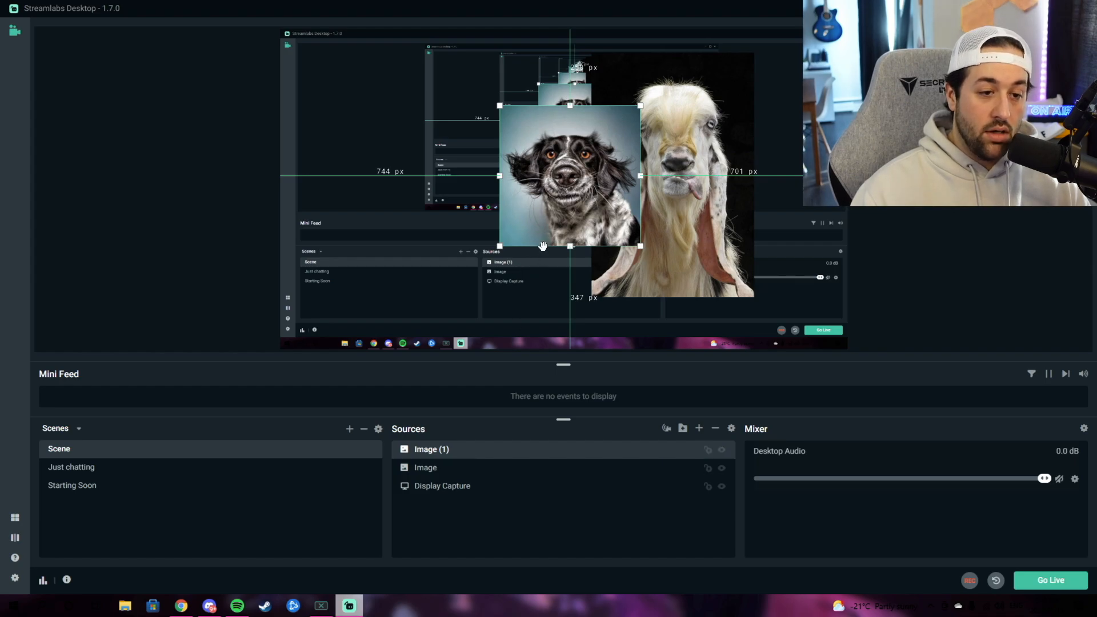
Move Image (1) below Image in the source order and shift the goat image to about 1018 px from the canvas's left edge.
{"action": "left_click_drag", "start_coordinate": [456, 454], "coordinate": [448, 479]}
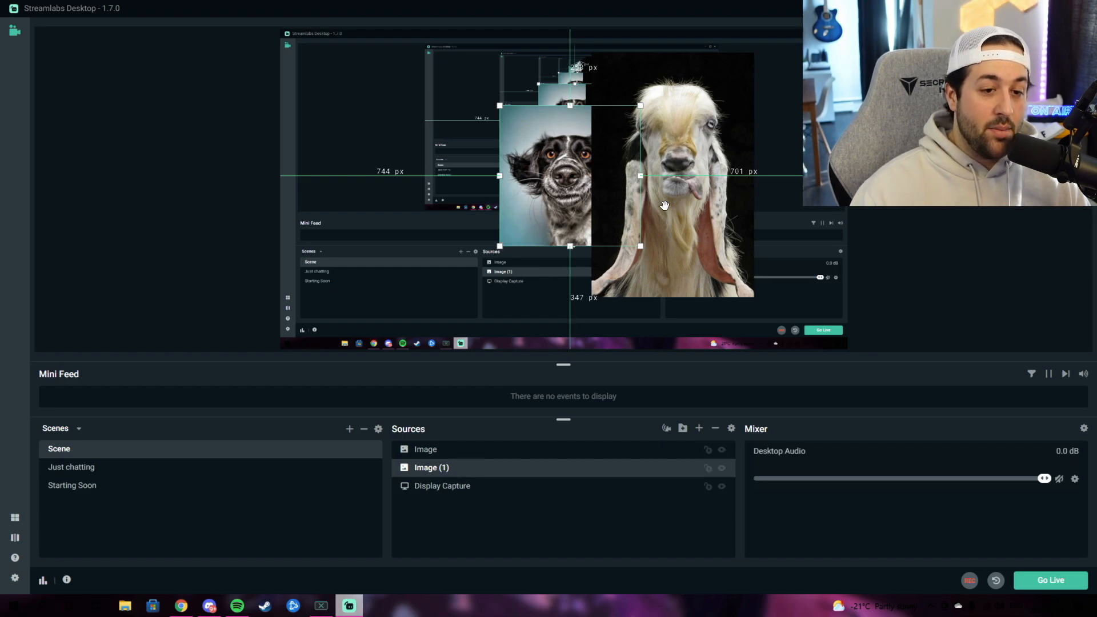
{"action": "mouse_move", "coordinate": [685, 218]}
{"action": "left_mouse_down"}
{"action": "mouse_move", "coordinate": [611, 213]}
{"action": "mouse_move", "coordinate": [730, 215]}
{"action": "mouse_move", "coordinate": [684, 218]}
{"action": "left_mouse_up"}
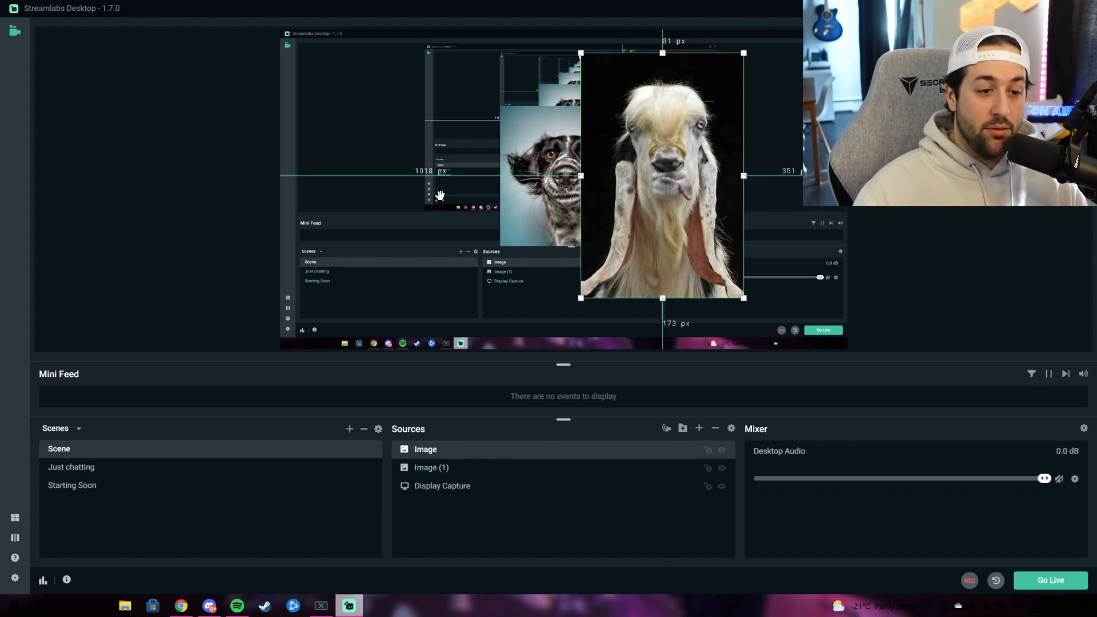
Move Display Capture to the top of the source order, and restore Image and Image (1) above it.
{"action": "left_click", "coordinate": [472, 490]}
{"action": "left_click_drag", "start_coordinate": [469, 454], "coordinate": [470, 451]}
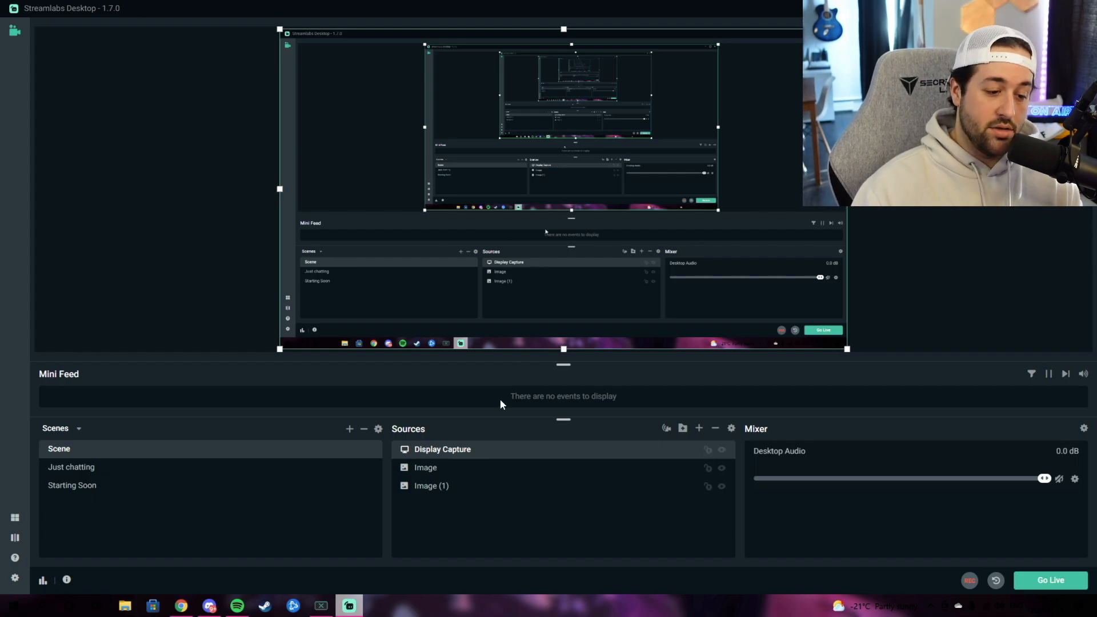
{"action": "left_click_drag", "start_coordinate": [436, 474], "coordinate": [437, 450]}
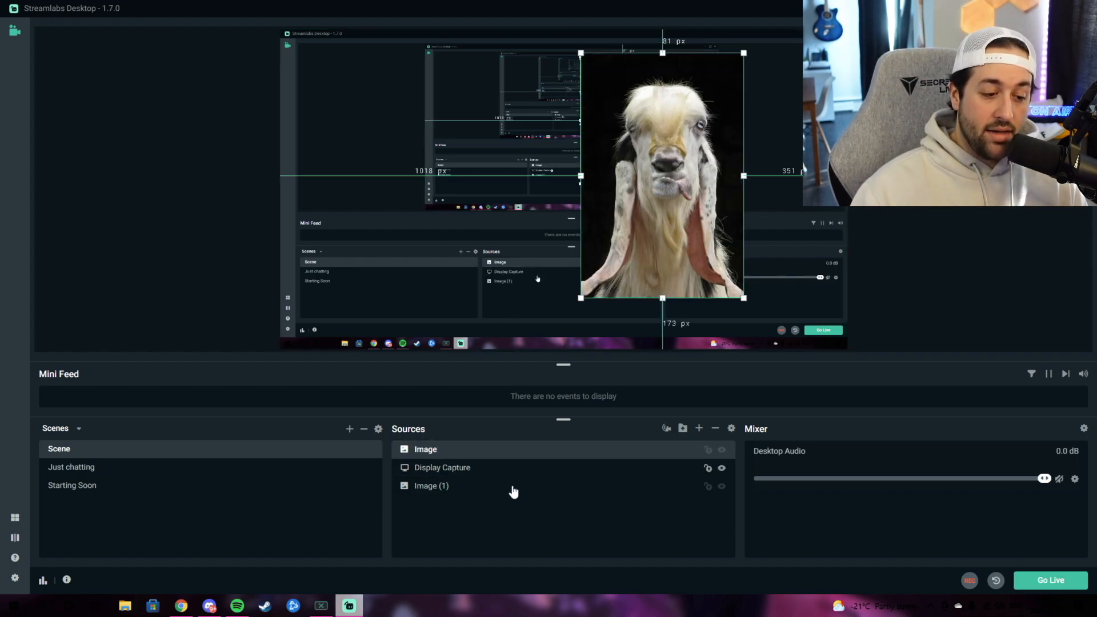
{"action": "left_click_drag", "start_coordinate": [449, 491], "coordinate": [442, 468]}
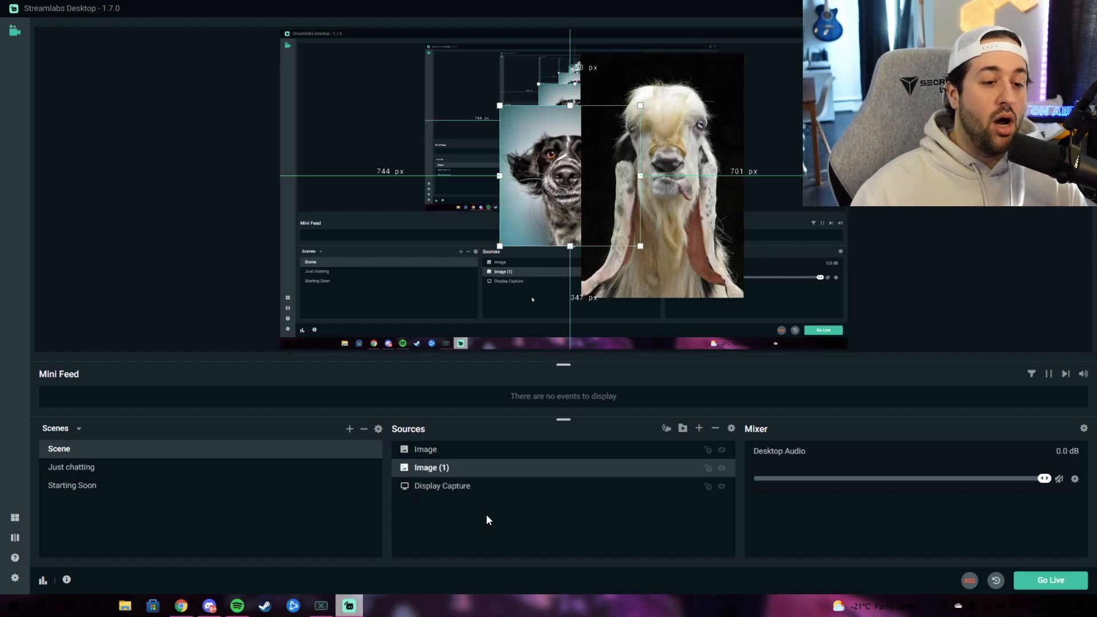
Select the display capture, the dog image and the goat image in turn on the preview canvas.
{"action": "left_click", "coordinate": [423, 317]}
{"action": "left_click", "coordinate": [533, 233]}
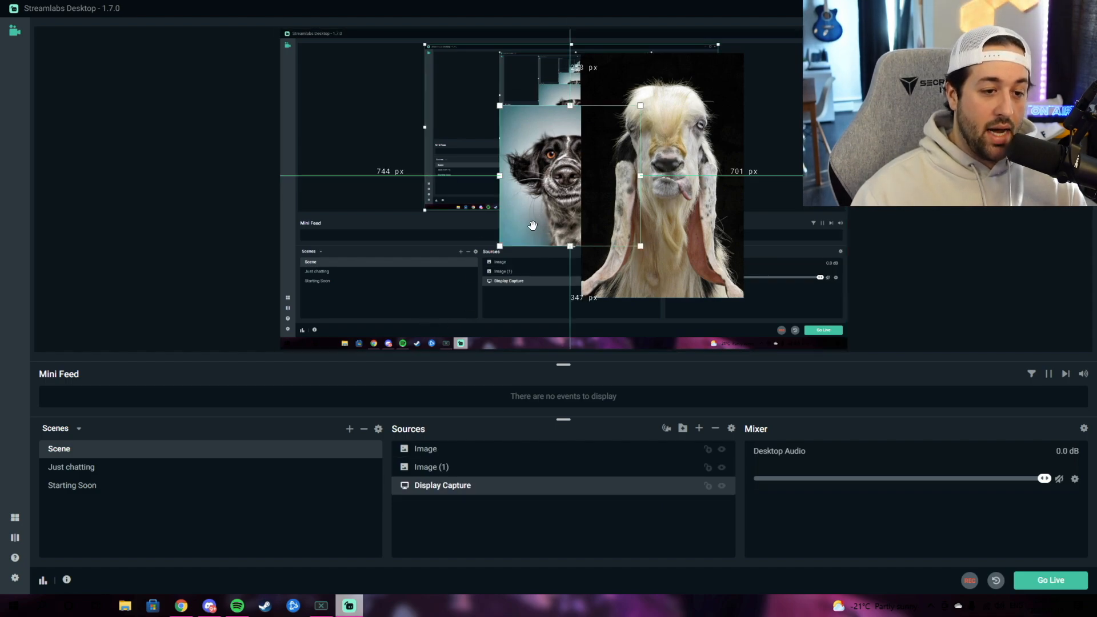
{"action": "left_click", "coordinate": [680, 245]}
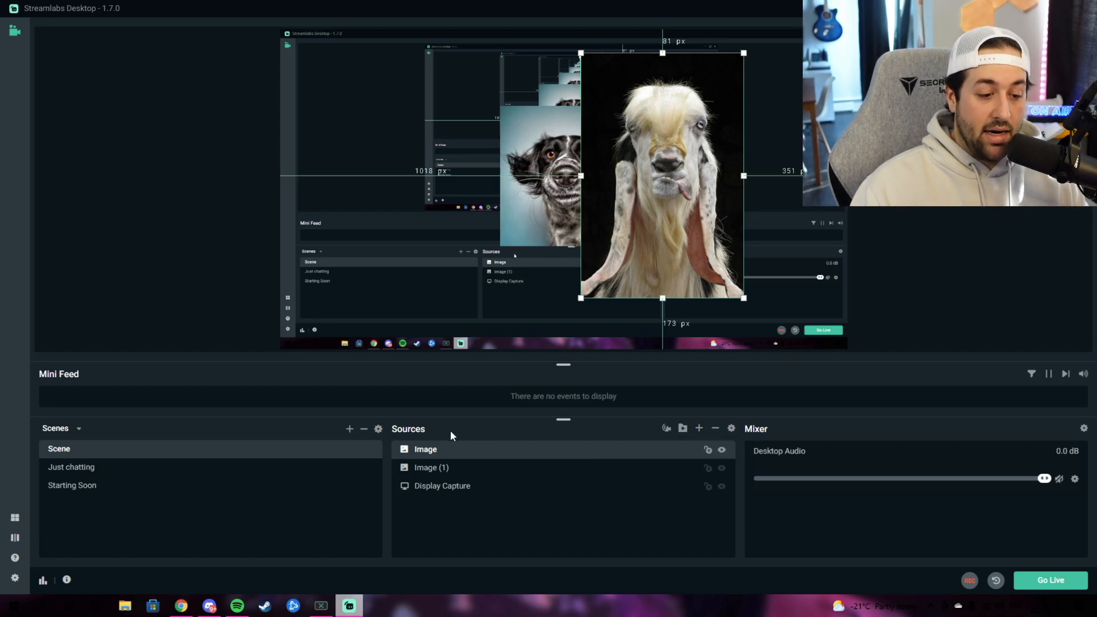
Add an Audio Input Capture source named Blue Yeti Mic to the scene.
{"action": "left_click", "coordinate": [699, 428]}
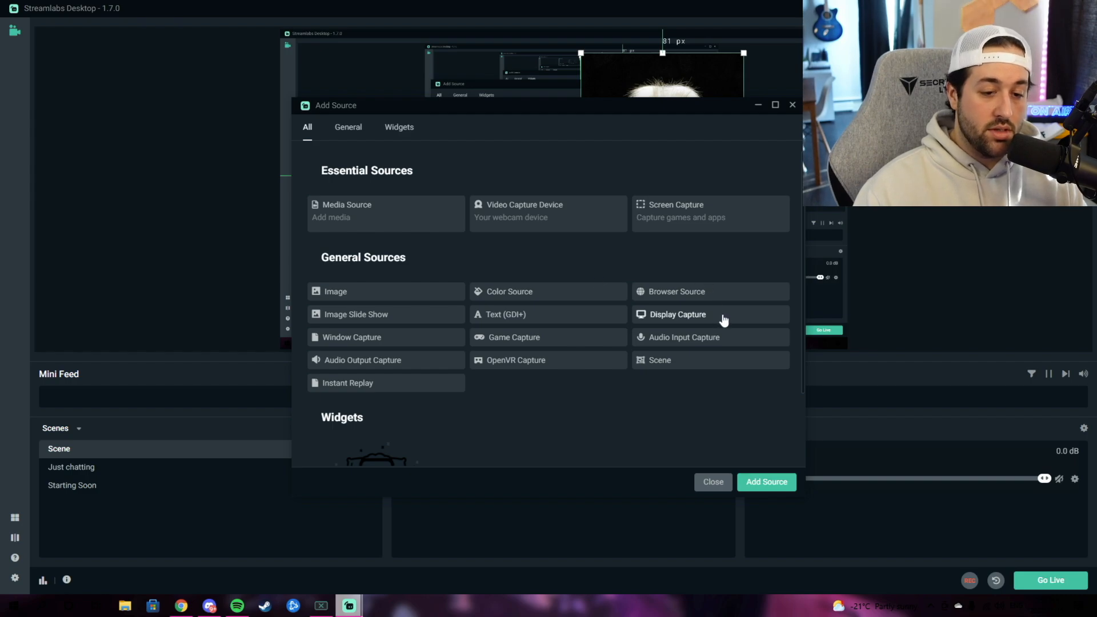
{"action": "left_click", "coordinate": [663, 342]}
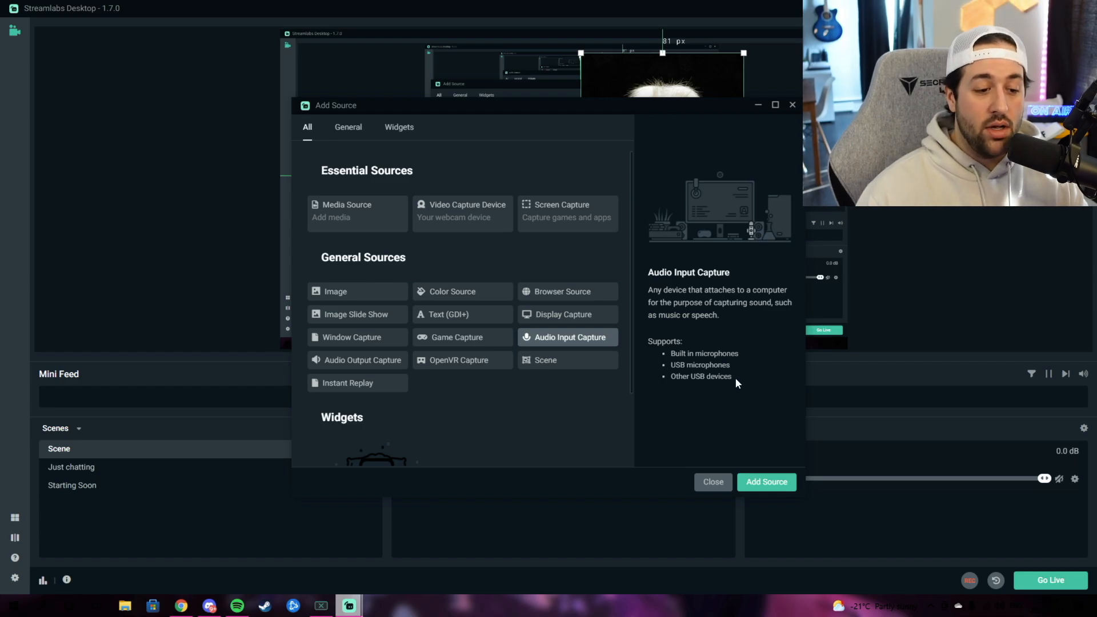
{"action": "left_click", "coordinate": [756, 485]}
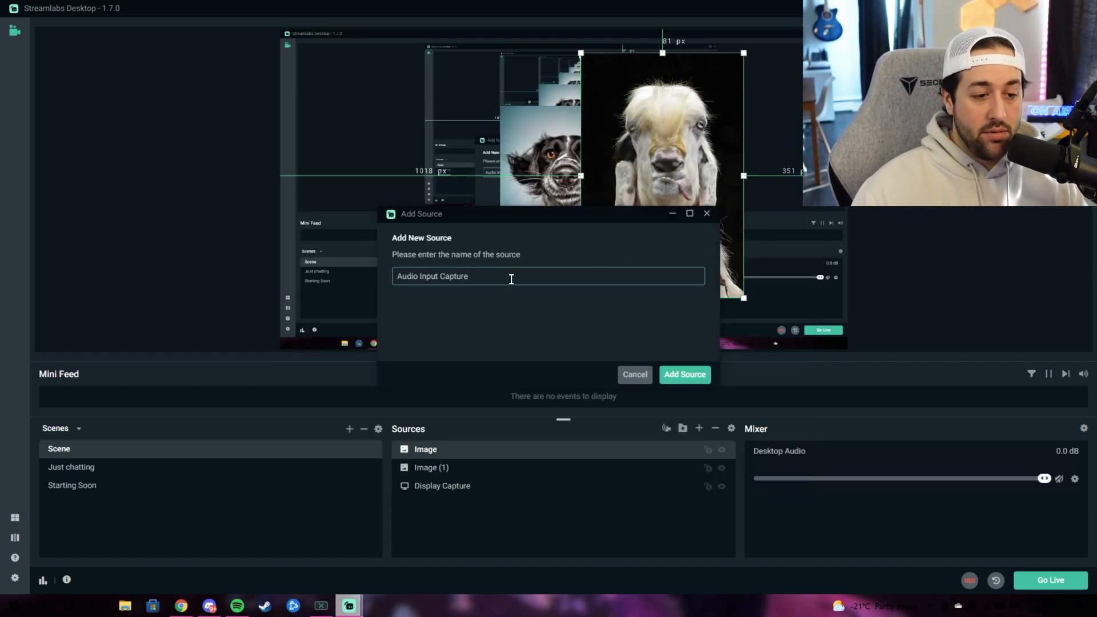
{"action": "left_click_drag", "start_coordinate": [512, 277], "coordinate": [125, 270]}
{"action": "type", "text": "Bl"}
{"action": "key", "text": "BackSpace"}
{"action": "key", "text": "BackSpace"}
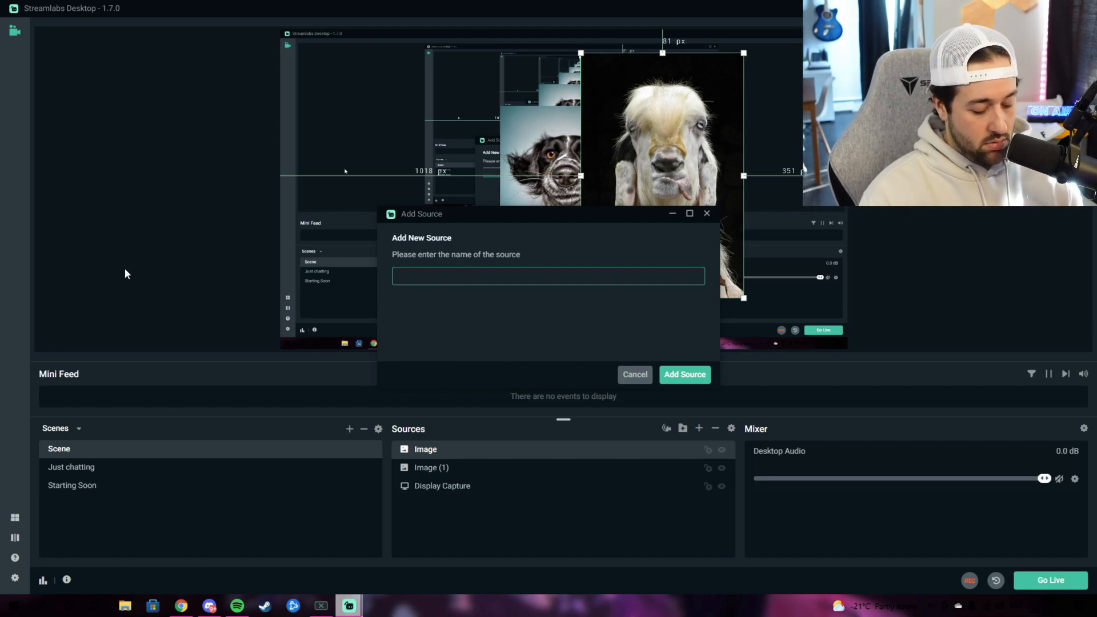
{"action": "type", "text": "Blue Yeti Mic"}
{"action": "key", "text": "Return"}
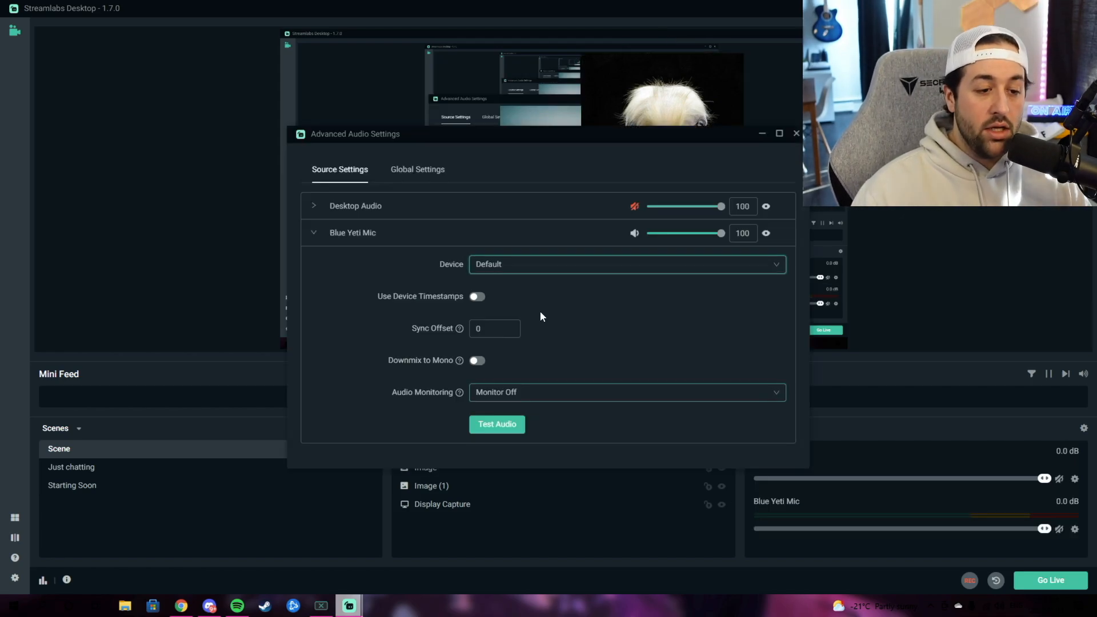
{"action": "left_click", "coordinate": [563, 270]}
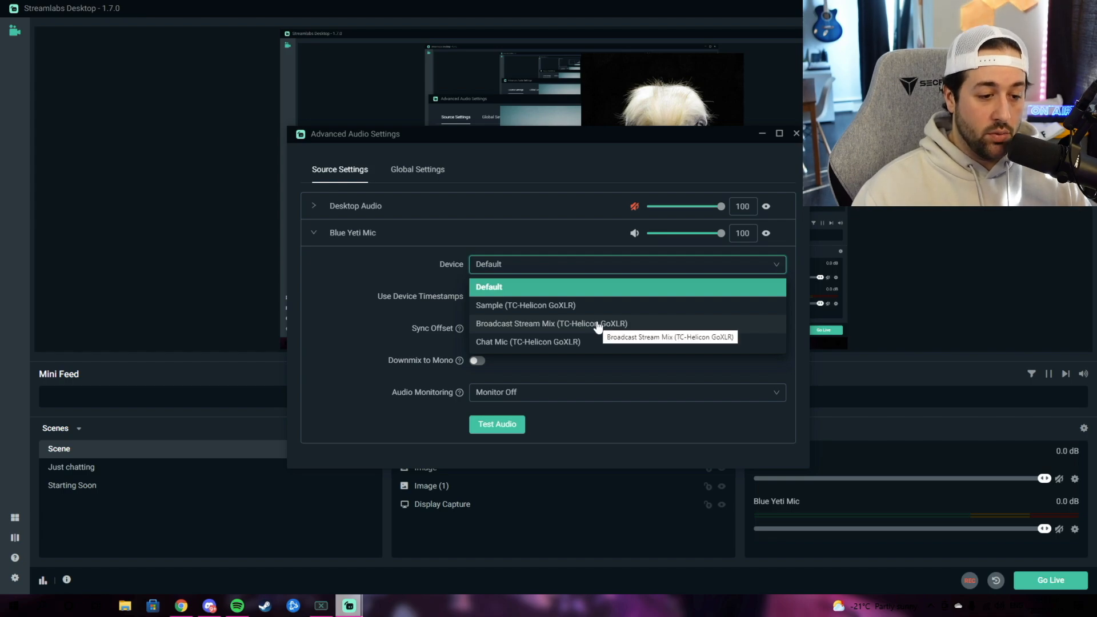
{"action": "left_click", "coordinate": [499, 287]}
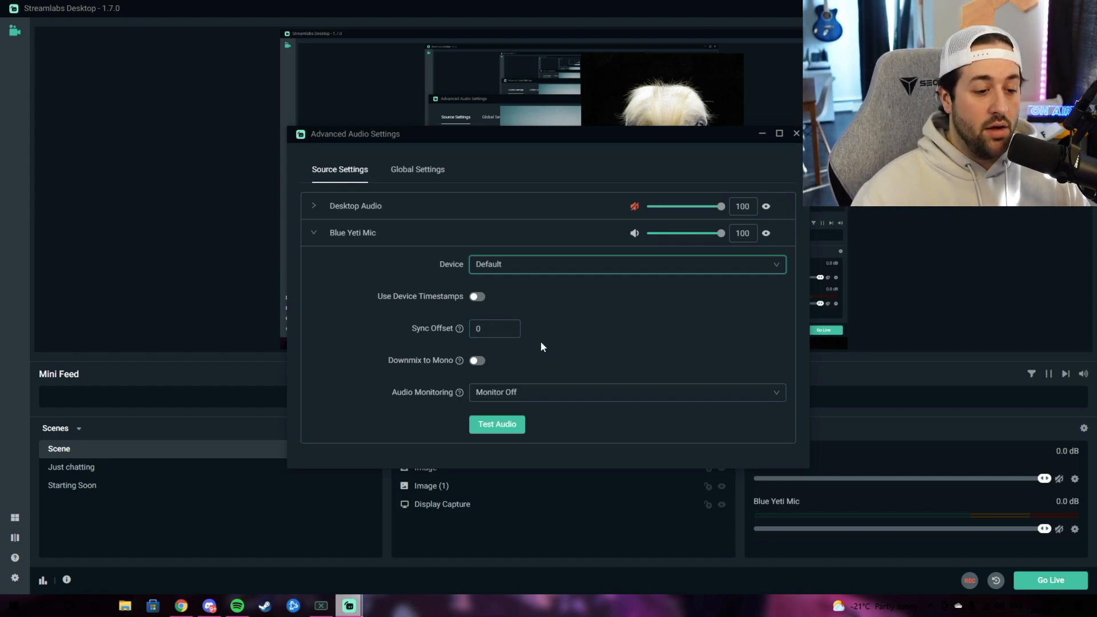
{"action": "left_click", "coordinate": [774, 395]}
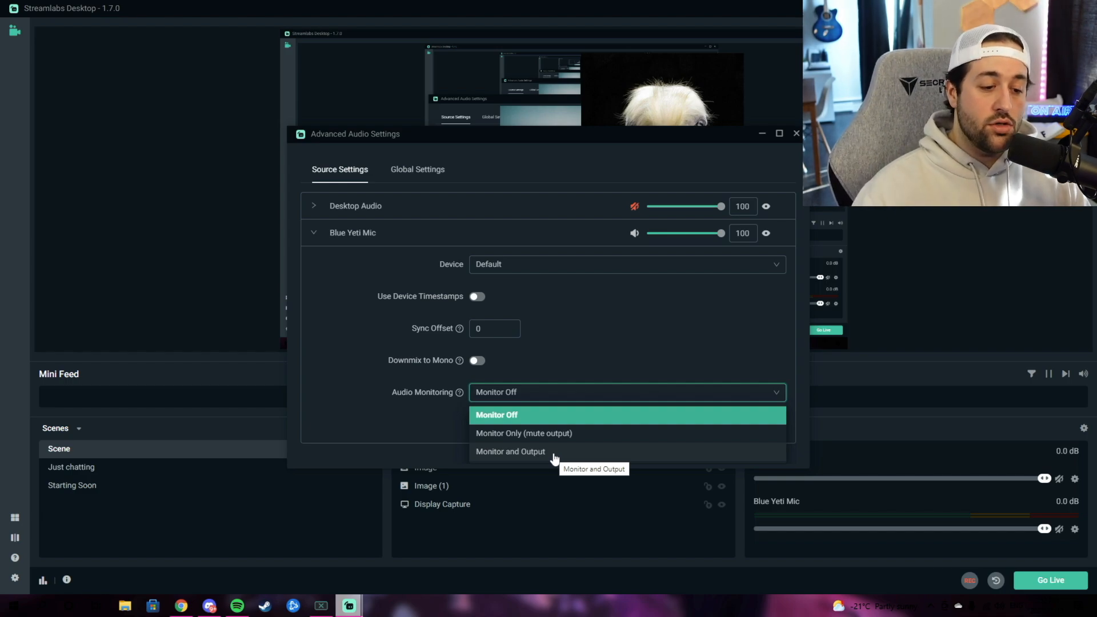
{"action": "left_click", "coordinate": [438, 404]}
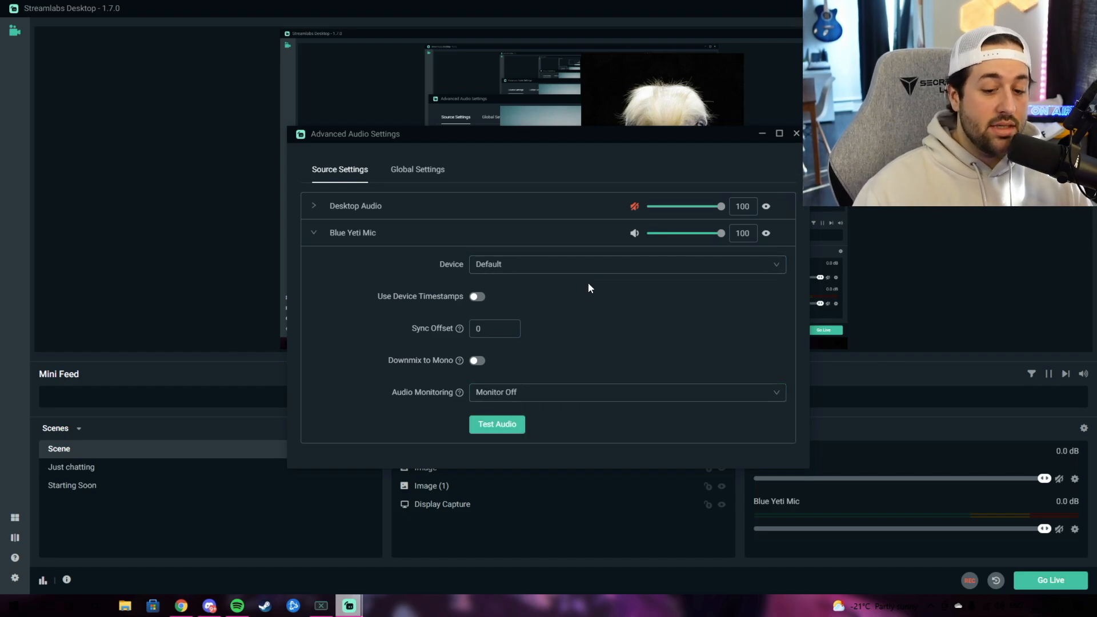
Close the advanced audio settings and look over the Blue Yeti Mic's mixer options, including its filter commands.
{"action": "left_click", "coordinate": [796, 135]}
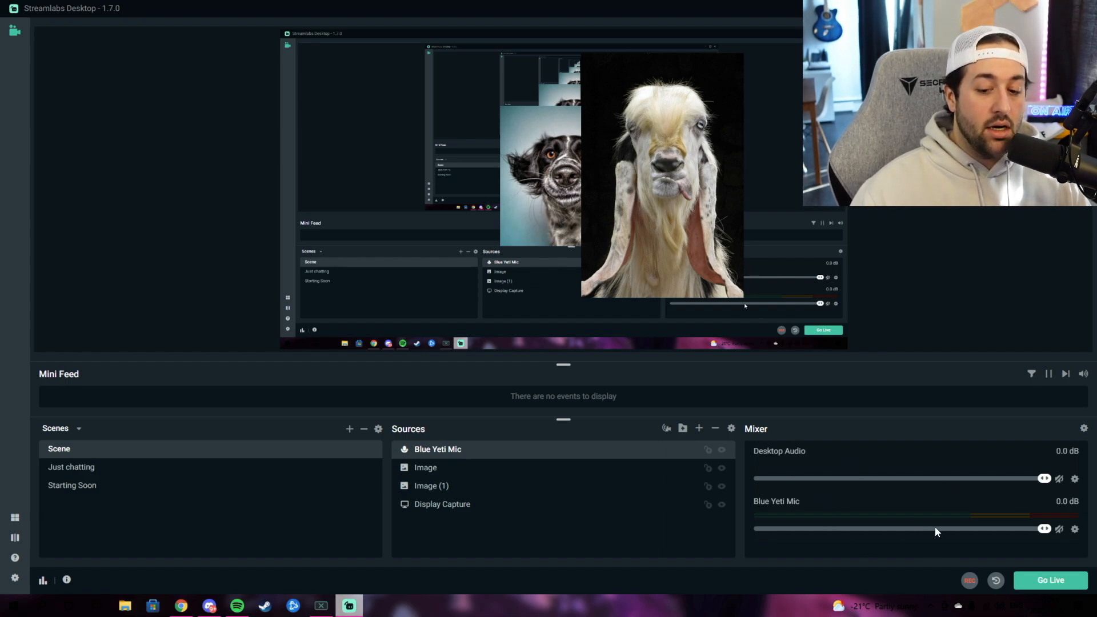
{"action": "left_click", "coordinate": [1073, 529]}
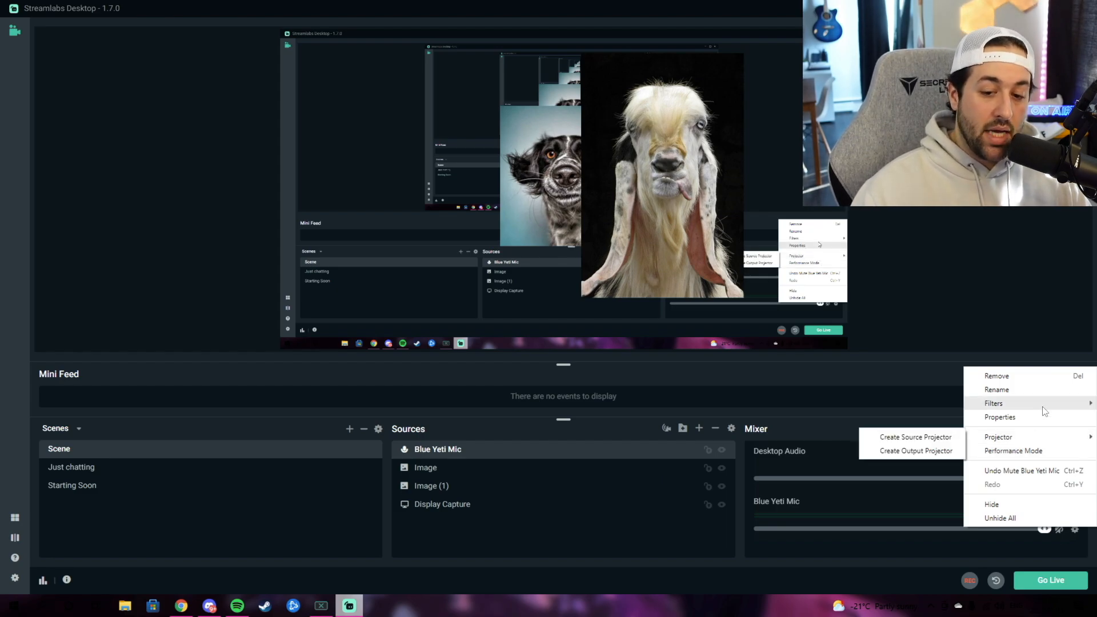
{"action": "mouse_move", "coordinate": [1044, 408]}
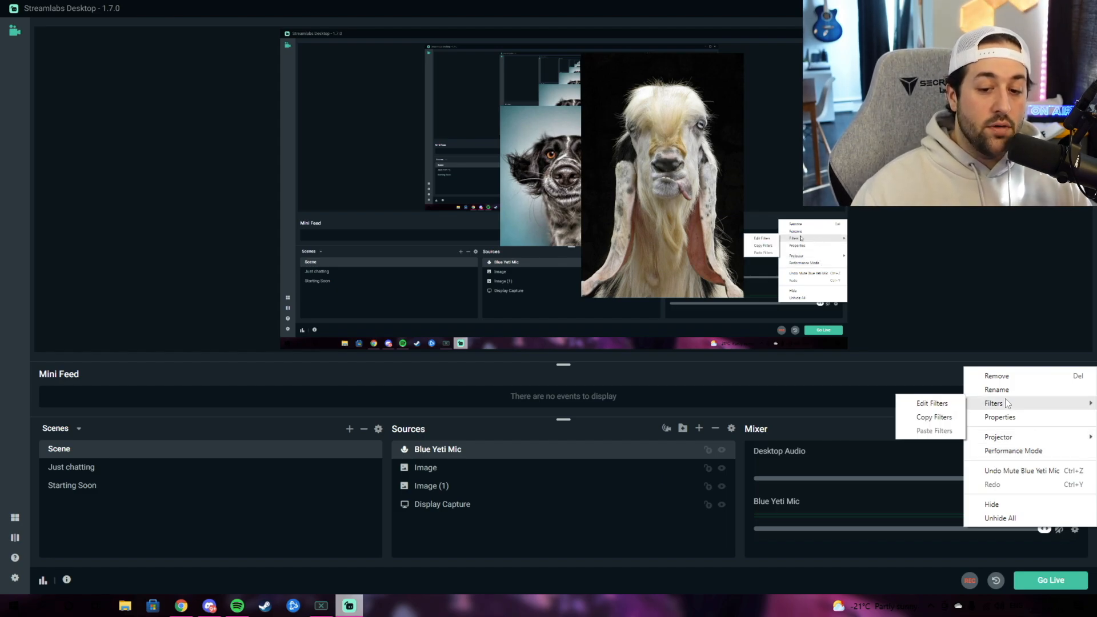
{"action": "left_click", "coordinate": [952, 494]}
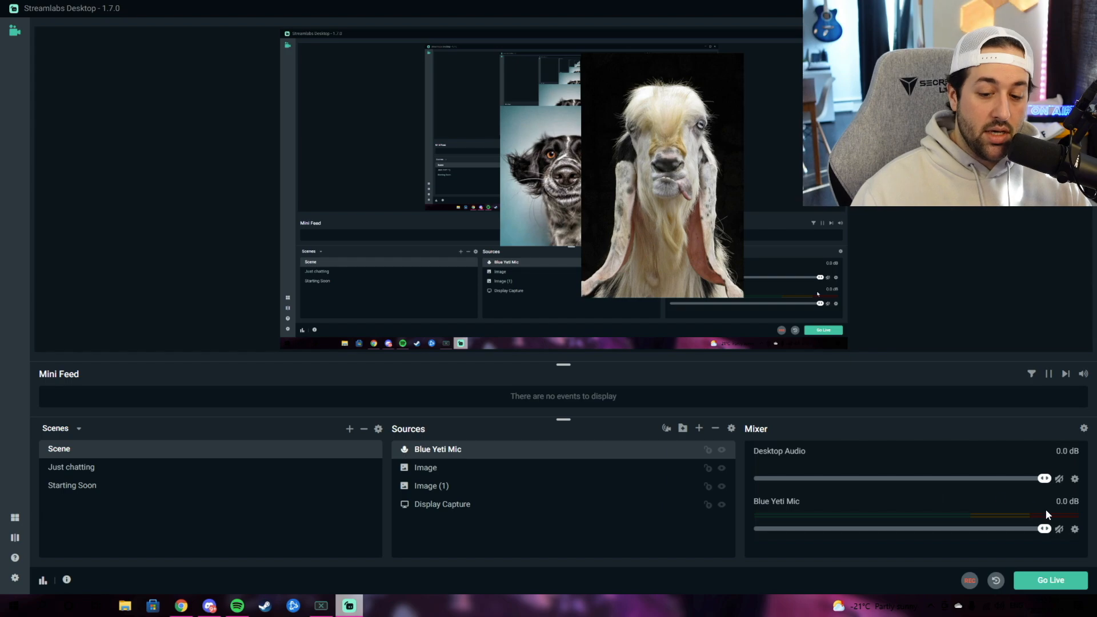
Review the filter types available for the Blue Yeti Mic, without adding a filter.
{"action": "left_click", "coordinate": [1074, 532]}
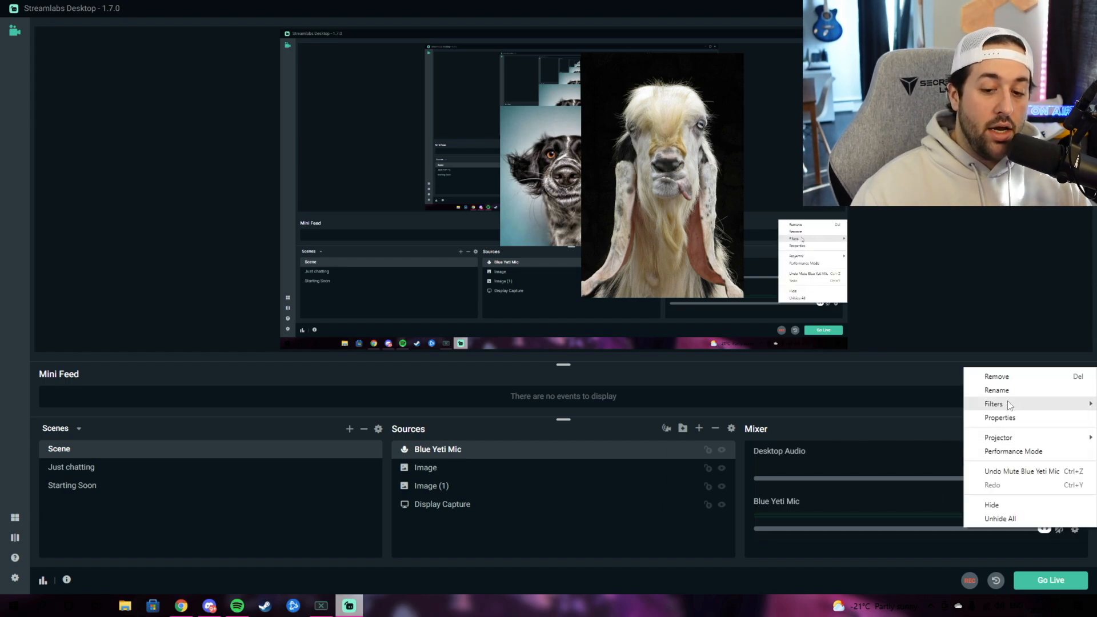
{"action": "mouse_move", "coordinate": [1009, 405]}
{"action": "left_click", "coordinate": [932, 404]}
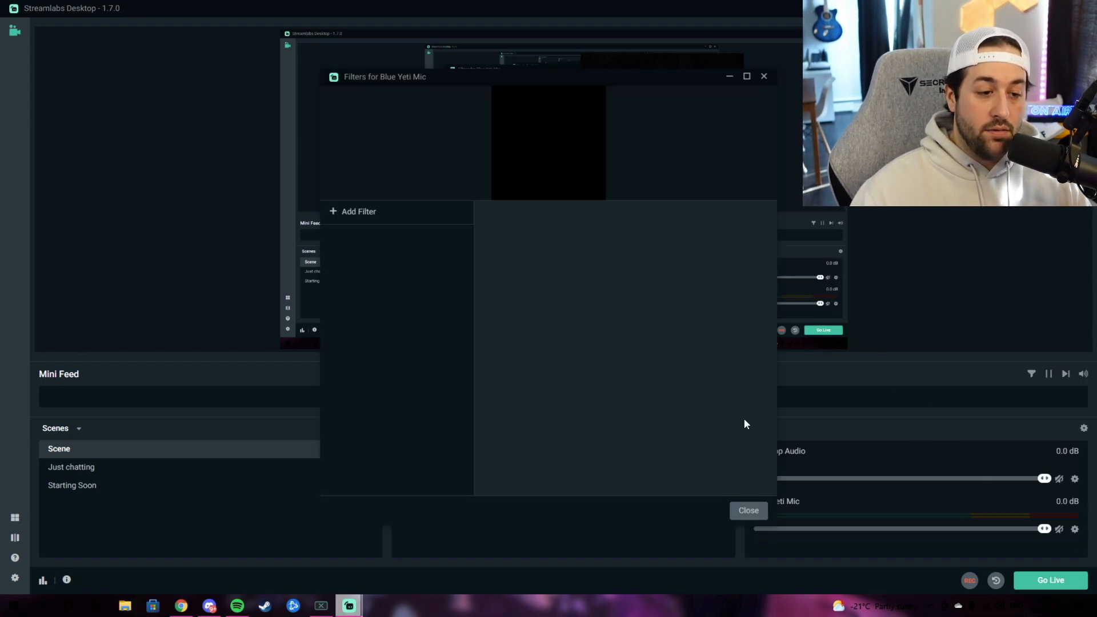
{"action": "left_click", "coordinate": [333, 212]}
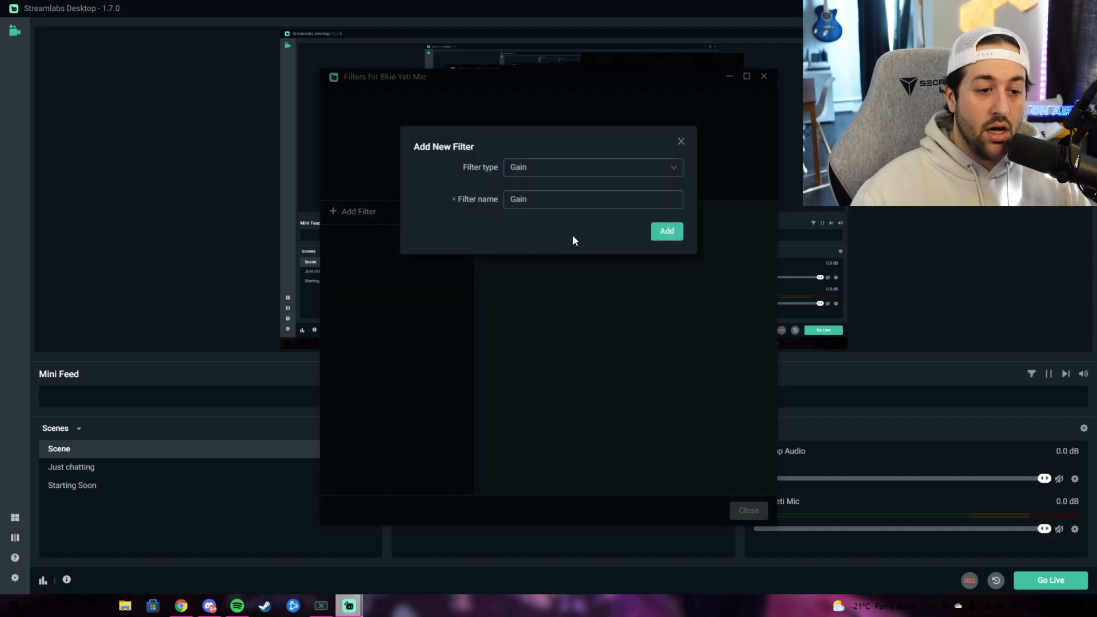
{"action": "left_click", "coordinate": [594, 169]}
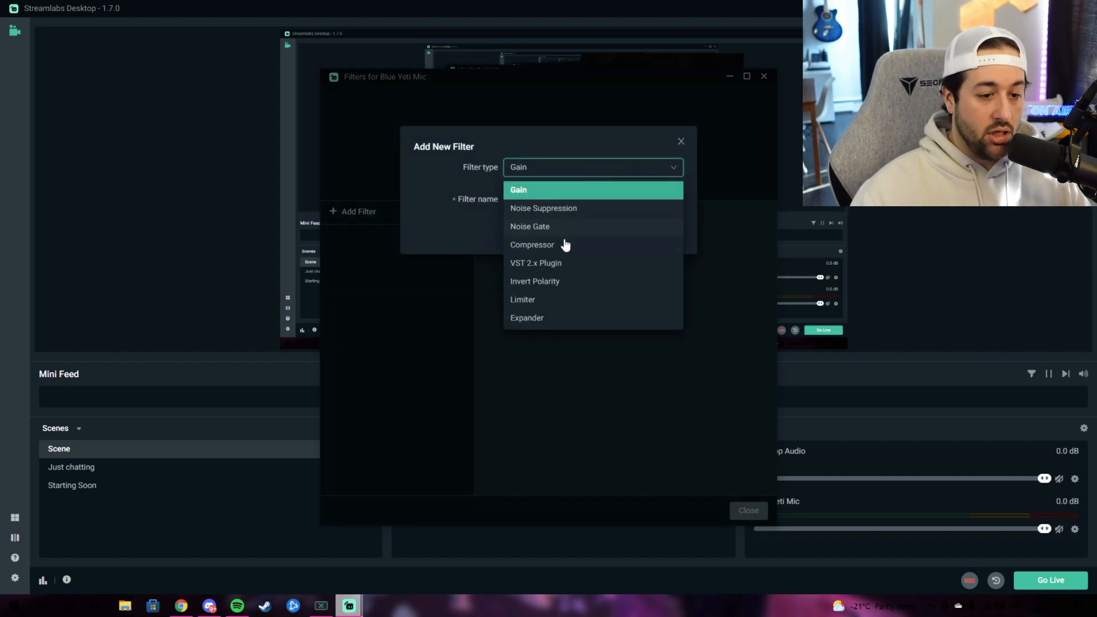
{"action": "left_click", "coordinate": [452, 286]}
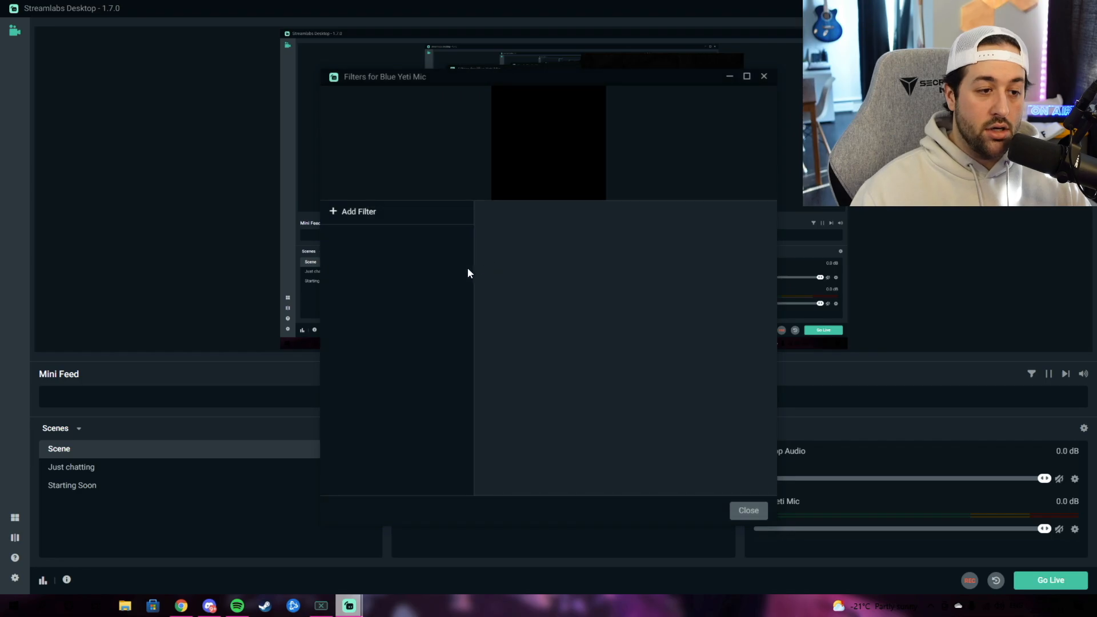
{"action": "left_click", "coordinate": [764, 76]}
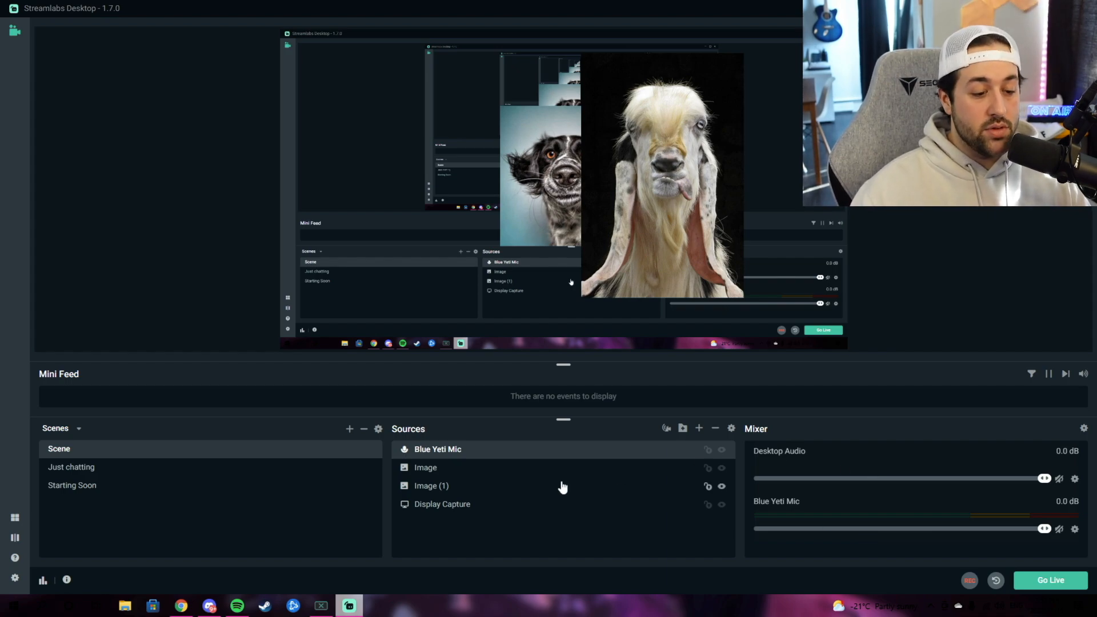
Switch back and forth between Just chatting, Starting Soon and Scene, ending on Scene, and review the scene transitions.
{"action": "left_click", "coordinate": [138, 472]}
{"action": "left_click", "coordinate": [142, 486]}
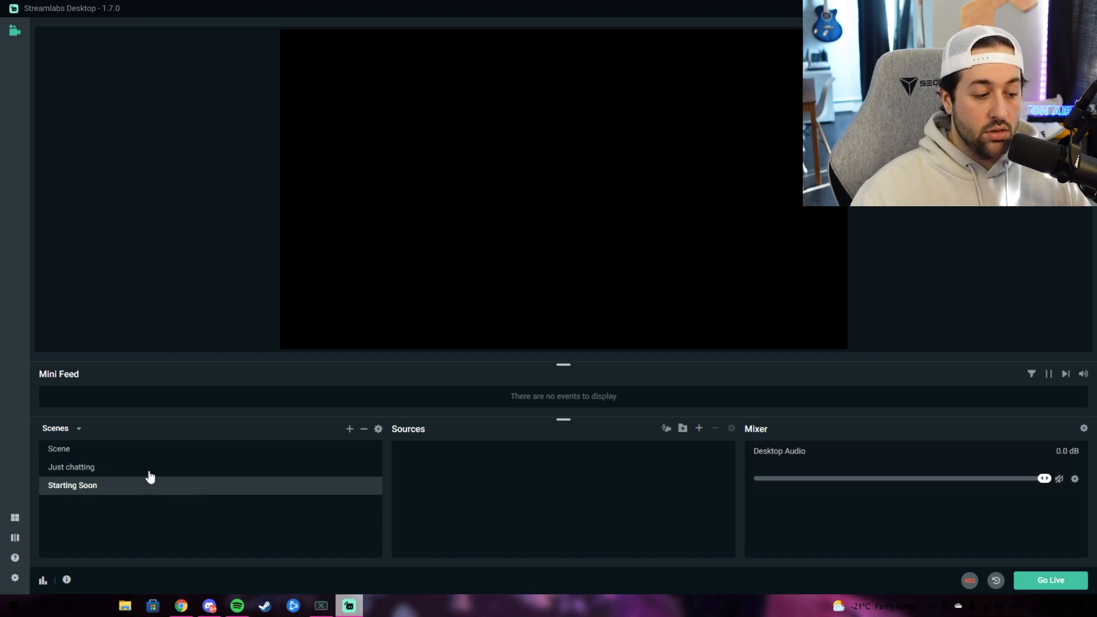
{"action": "left_click", "coordinate": [146, 472]}
{"action": "left_click", "coordinate": [148, 456]}
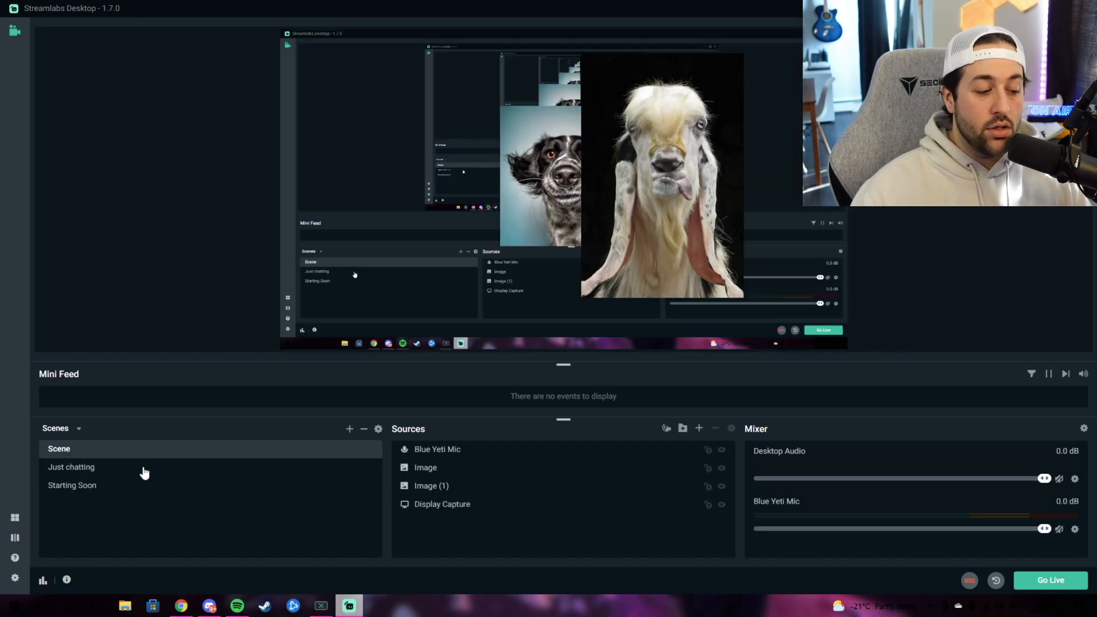
{"action": "left_click", "coordinate": [145, 473]}
{"action": "left_click", "coordinate": [197, 450]}
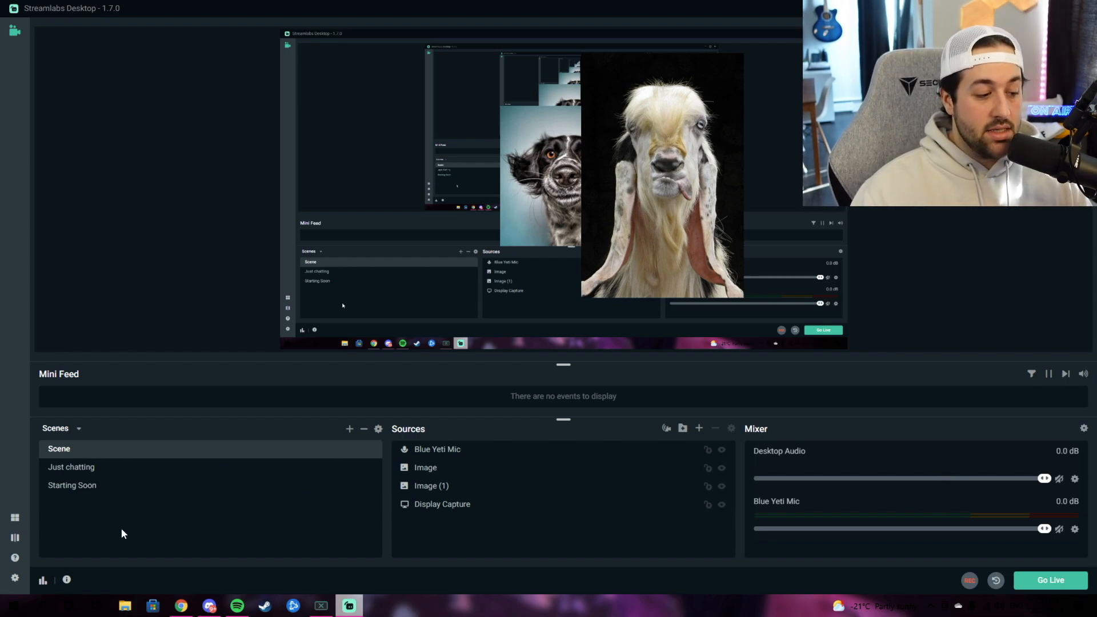
{"action": "left_click", "coordinate": [94, 471]}
{"action": "left_click", "coordinate": [91, 486]}
{"action": "left_click", "coordinate": [101, 465]}
{"action": "left_click", "coordinate": [106, 450]}
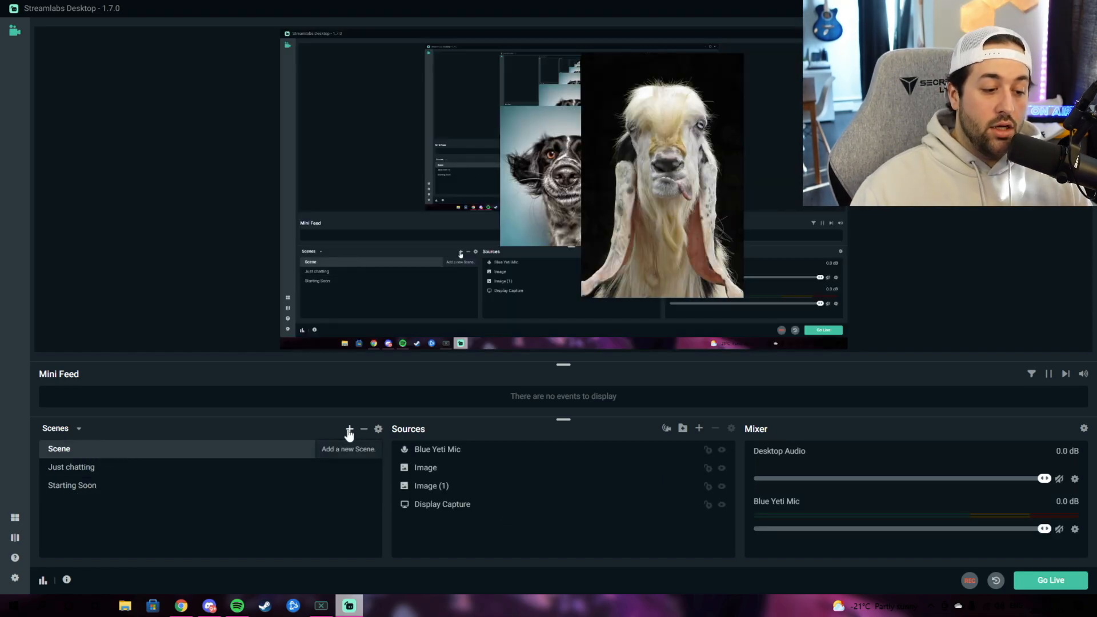
{"action": "left_click", "coordinate": [378, 428]}
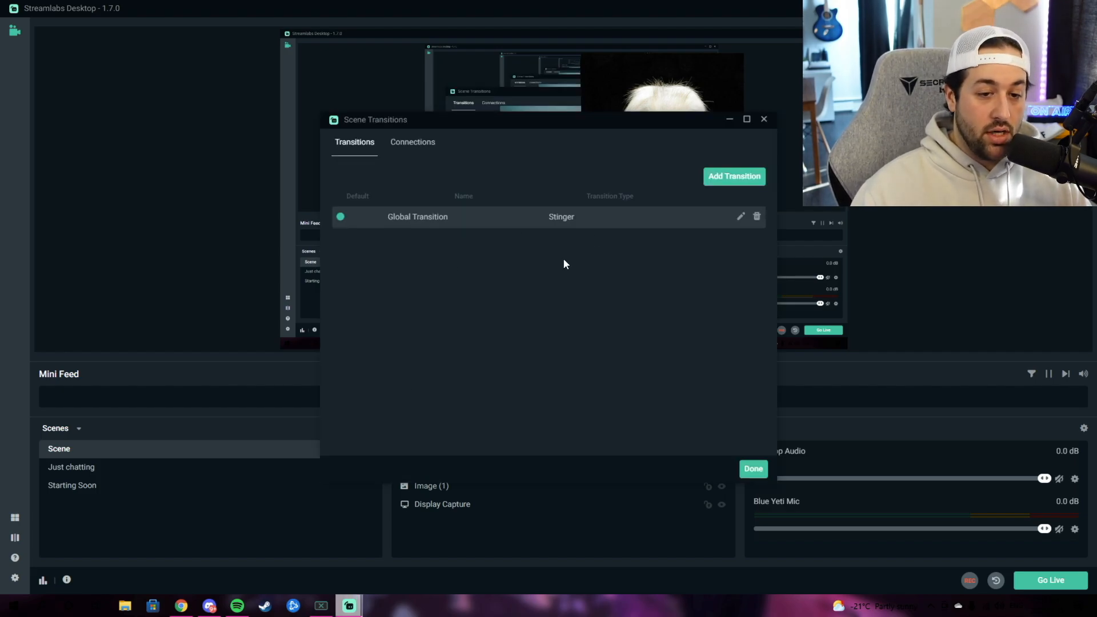
{"action": "left_click", "coordinate": [754, 470]}
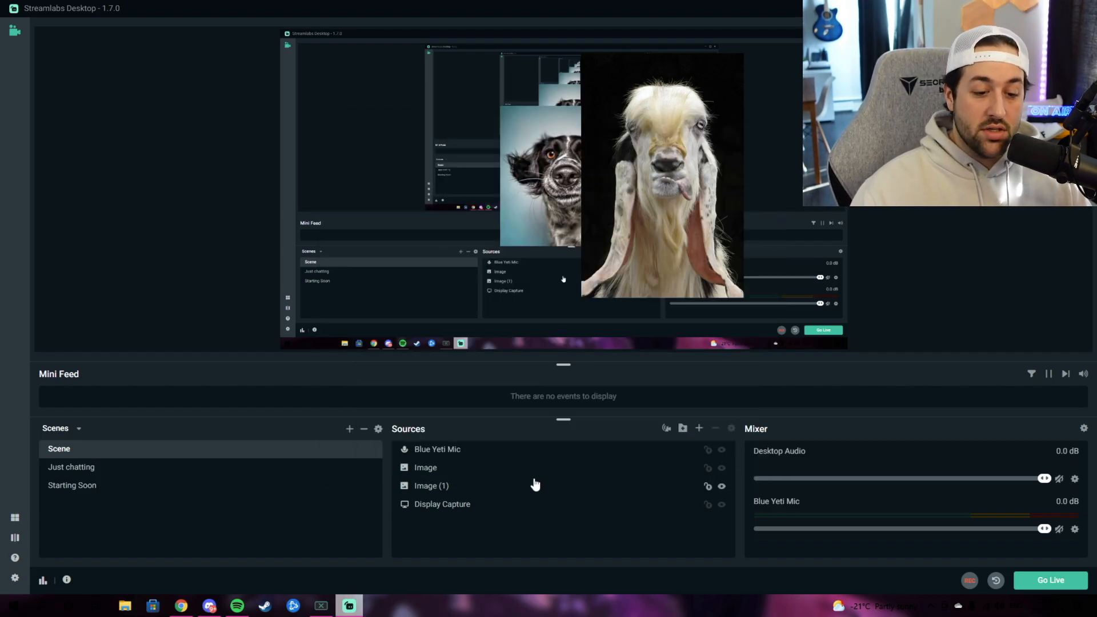
Review the Media Source and Video Capture Device descriptions, and add a Text (GDI+) source to the scene.
{"action": "left_click", "coordinate": [694, 428]}
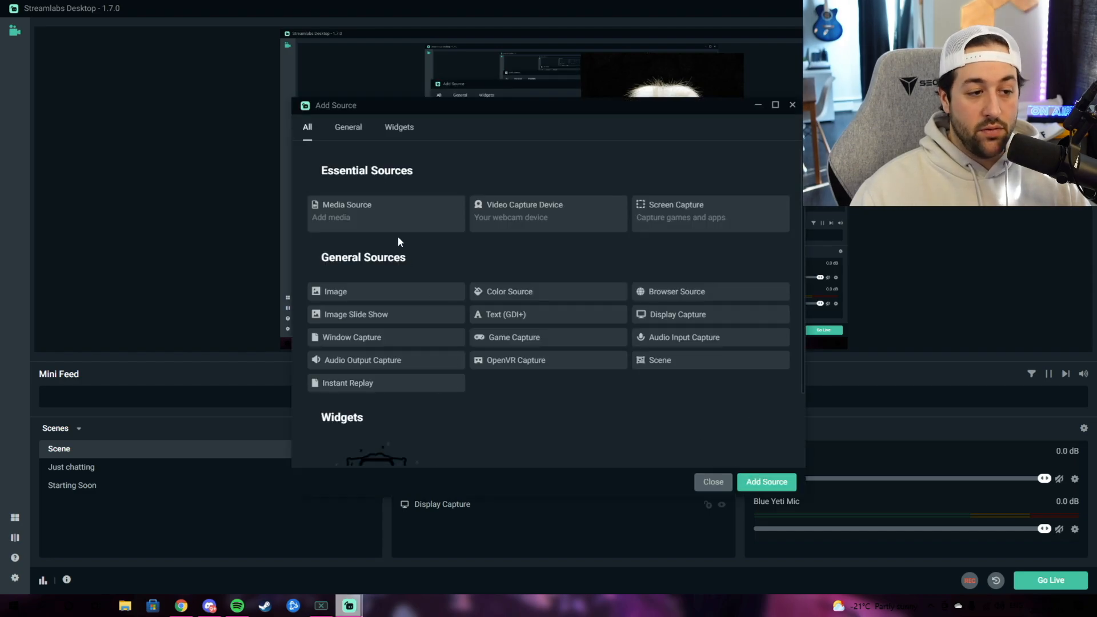
{"action": "left_click", "coordinate": [354, 214]}
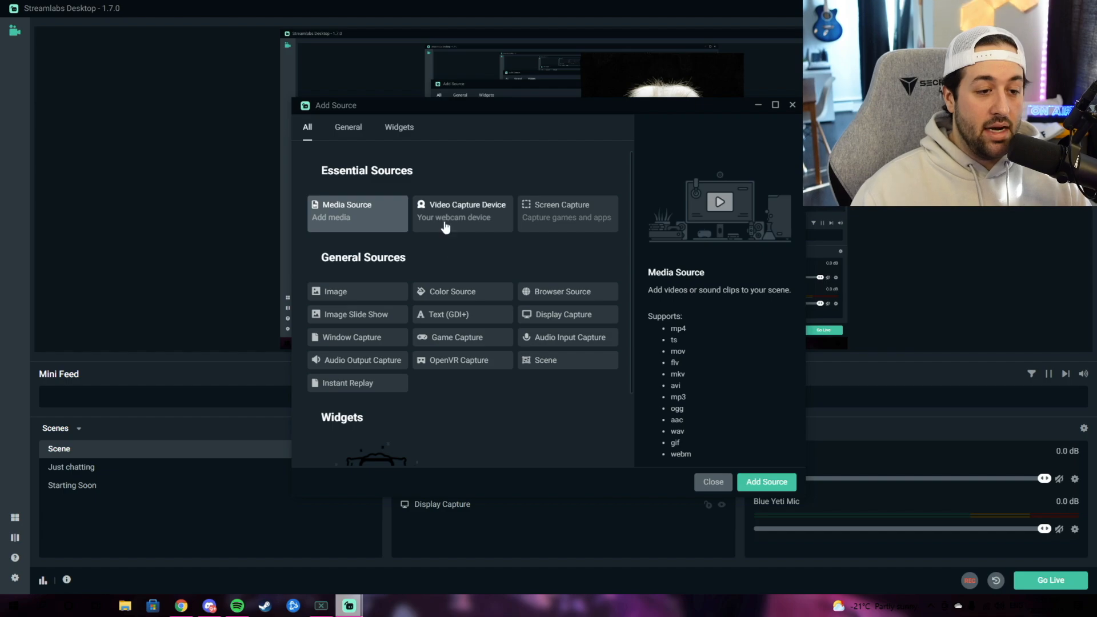
{"action": "left_click", "coordinate": [471, 220]}
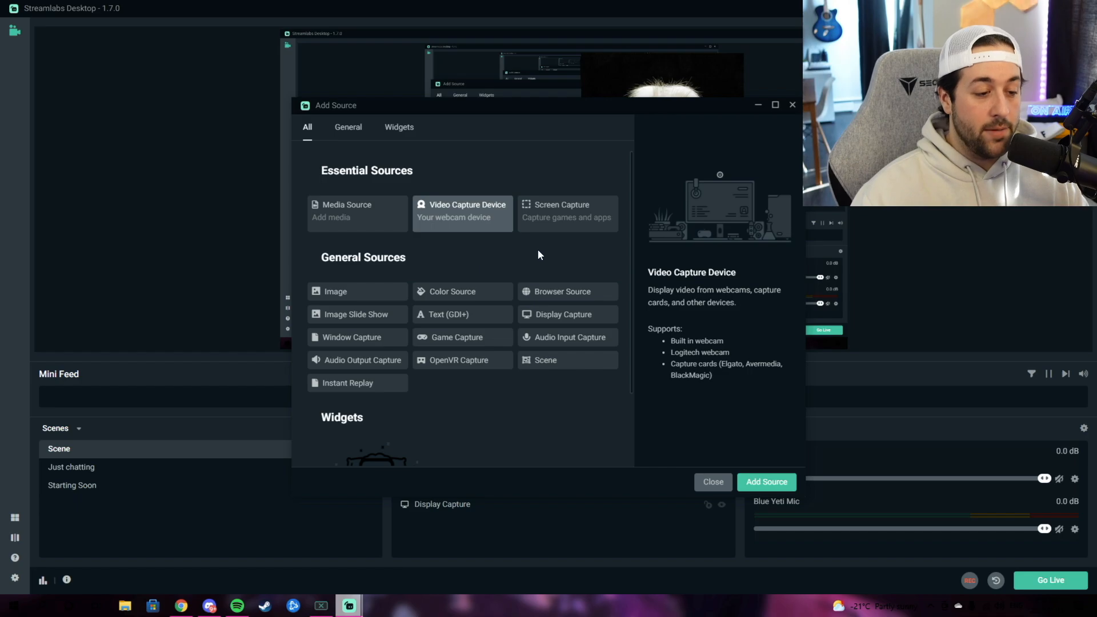
{"action": "left_click", "coordinate": [471, 317]}
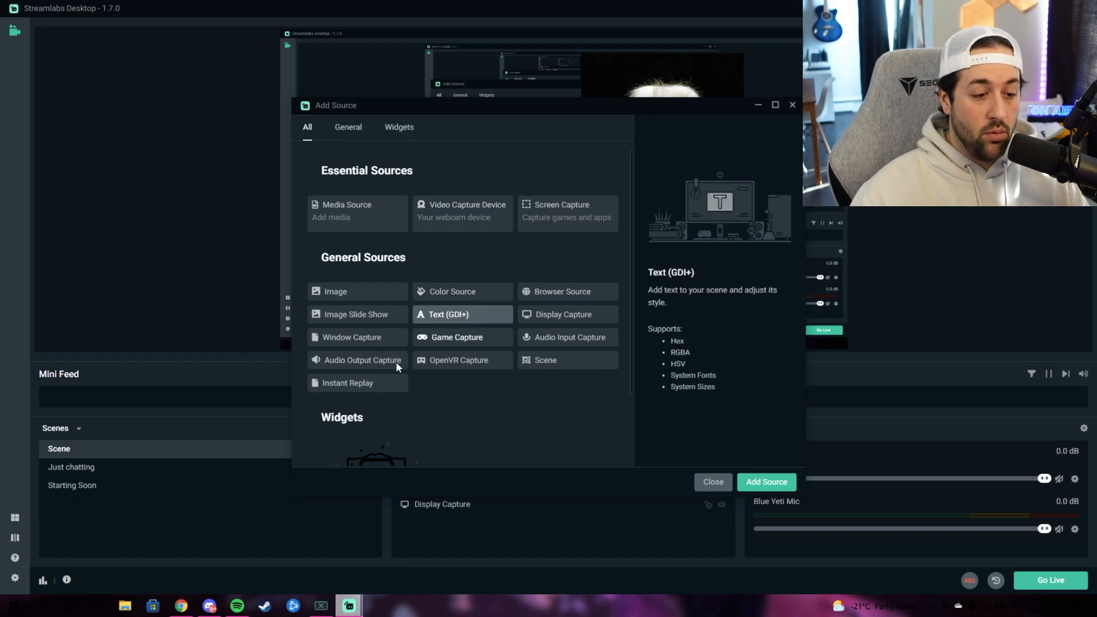
{"action": "left_click", "coordinate": [751, 482]}
{"action": "left_click", "coordinate": [674, 376]}
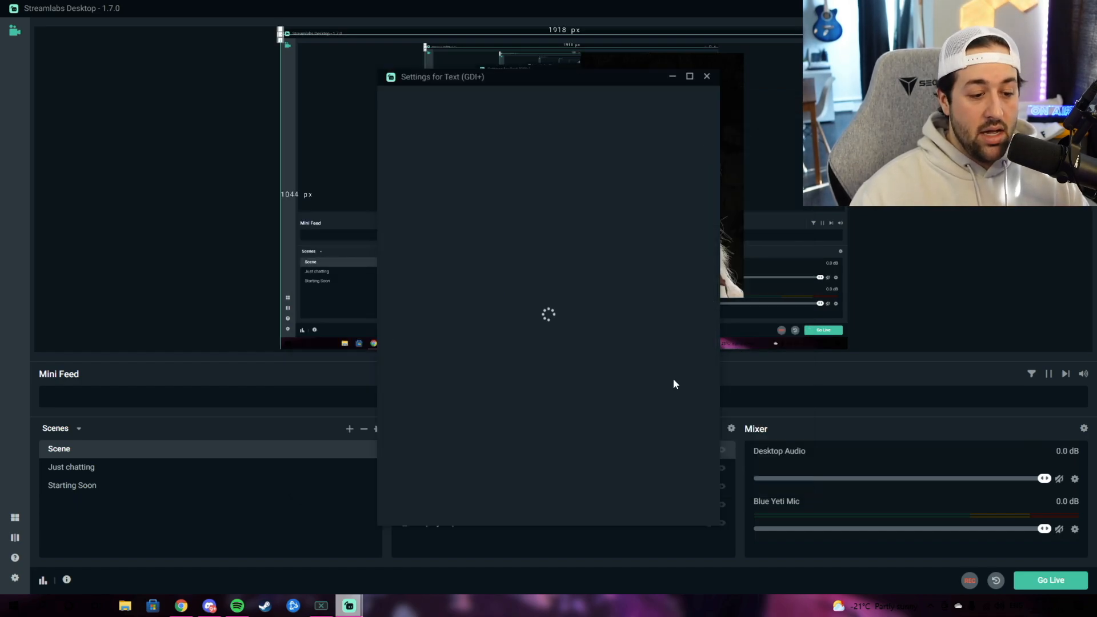
Enter WELCOME TO YOUTUBE as the text of the Text (GDI+) source.
{"action": "left_click", "coordinate": [521, 351]}
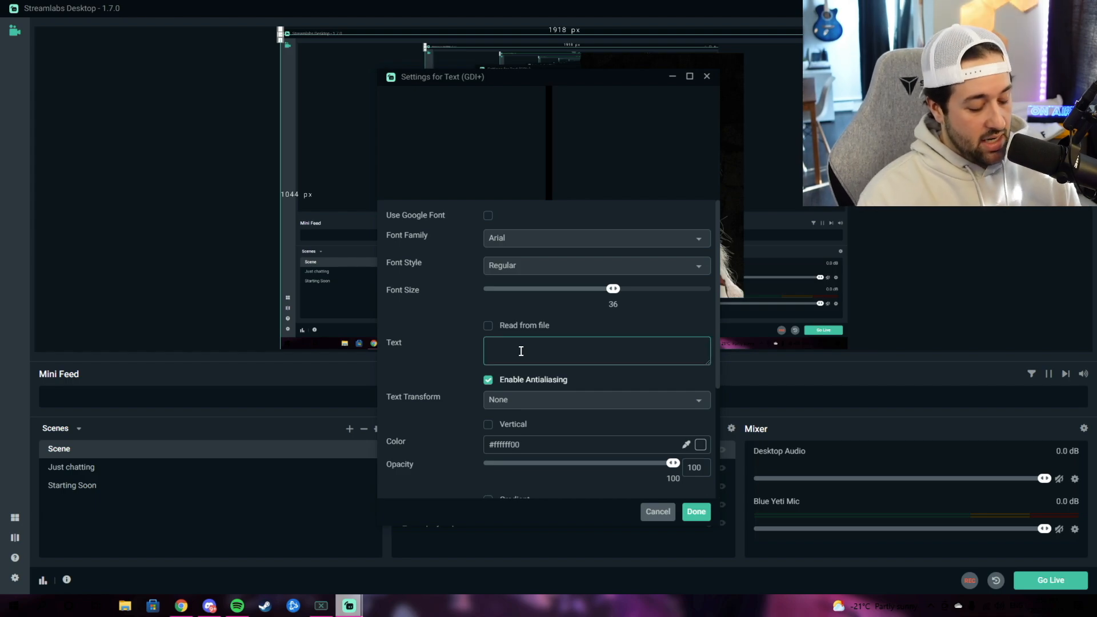
{"action": "type", "text": "WW"}
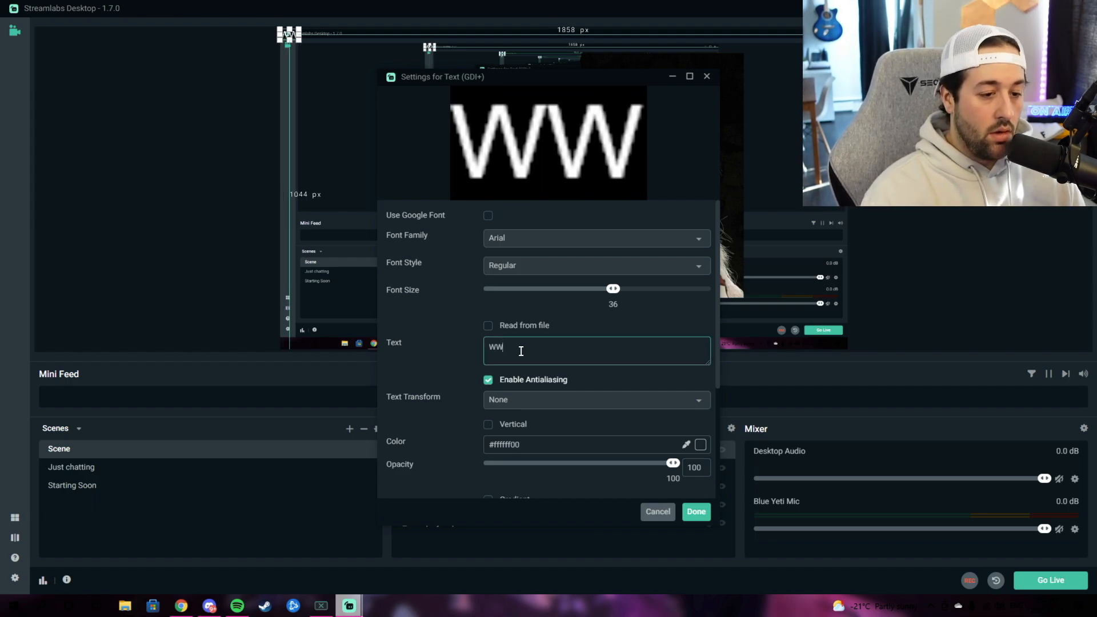
{"action": "key", "text": "BackSpace"}
{"action": "key", "text": "Return"}
{"action": "type", "text": "EL"}
{"action": "key", "text": "BackSpace"}
{"action": "key", "text": "BackSpace"}
{"action": "key", "text": "BackSpace"}
{"action": "type", "text": "EC"}
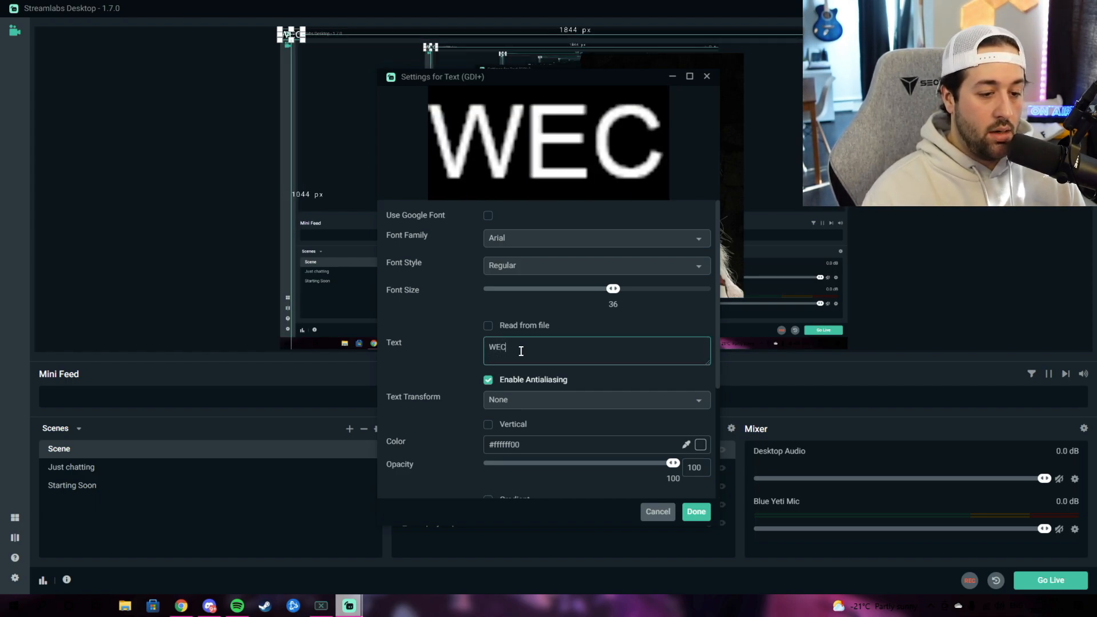
{"action": "key", "text": "BackSpace"}
{"action": "type", "text": "LCOME TO YOUTUBE"}
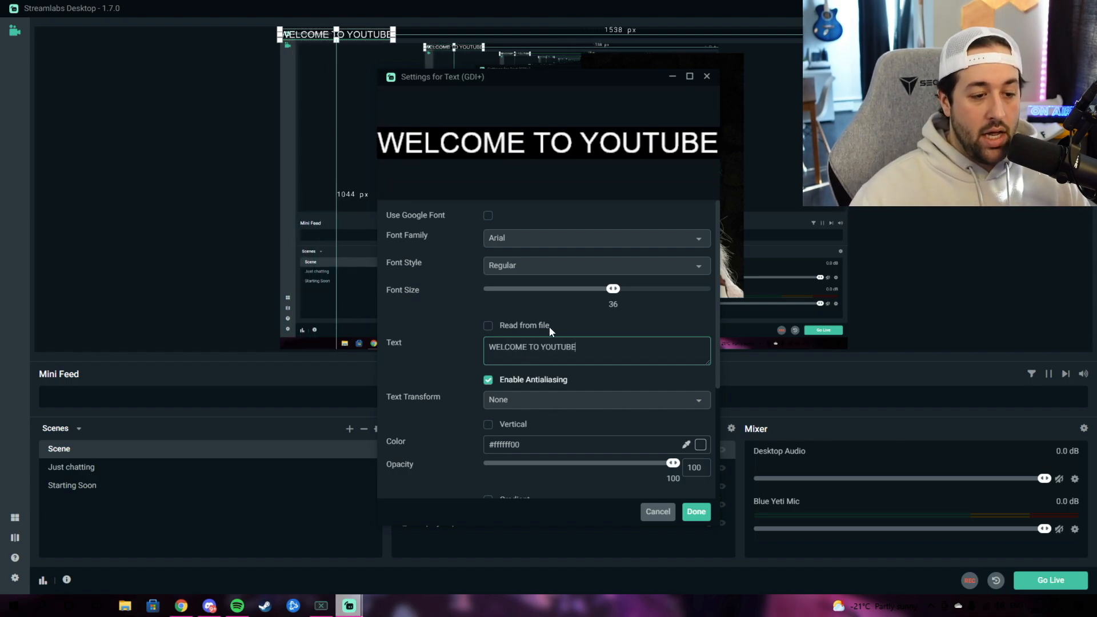
Set the text's font family to Bahnschrift Light SemiCondensed, review the remaining text options and save the settings.
{"action": "left_click", "coordinate": [525, 268]}
{"action": "left_click", "coordinate": [521, 252]}
{"action": "left_click", "coordinate": [521, 241]}
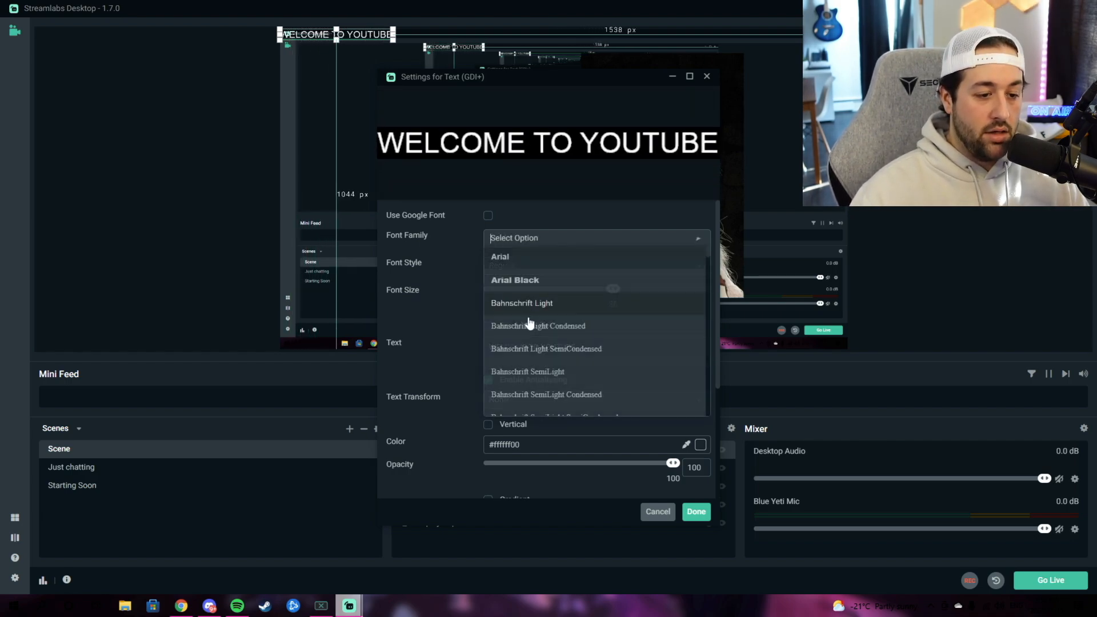
{"action": "left_click", "coordinate": [537, 350]}
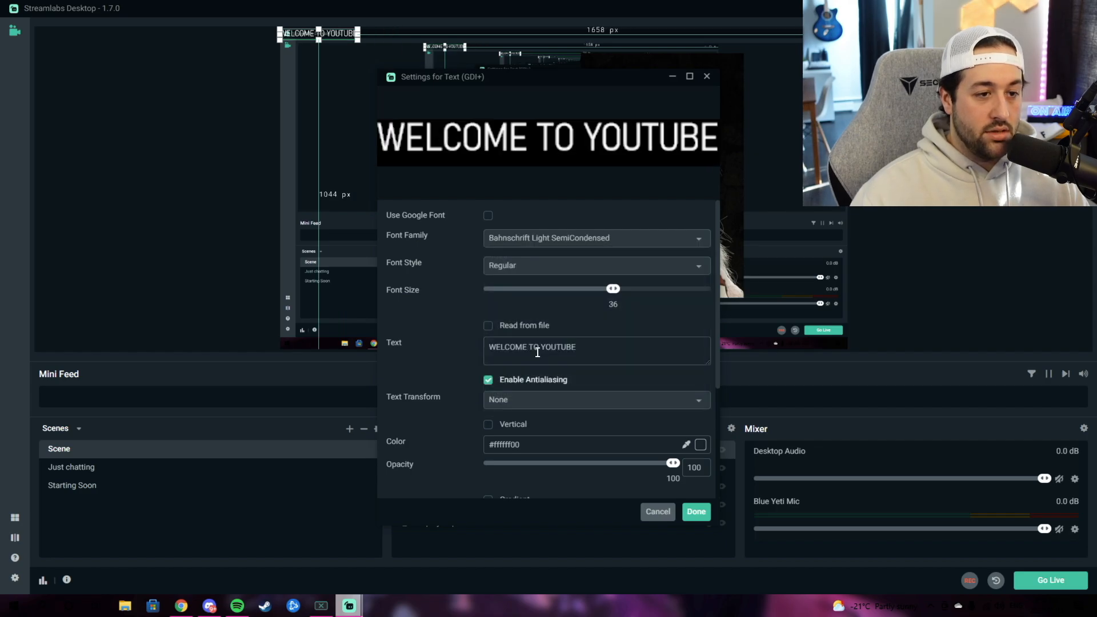
{"action": "left_click", "coordinate": [520, 402]}
{"action": "scroll", "coordinate": [559, 371], "scroll_direction": "down", "scroll_amount": 3}
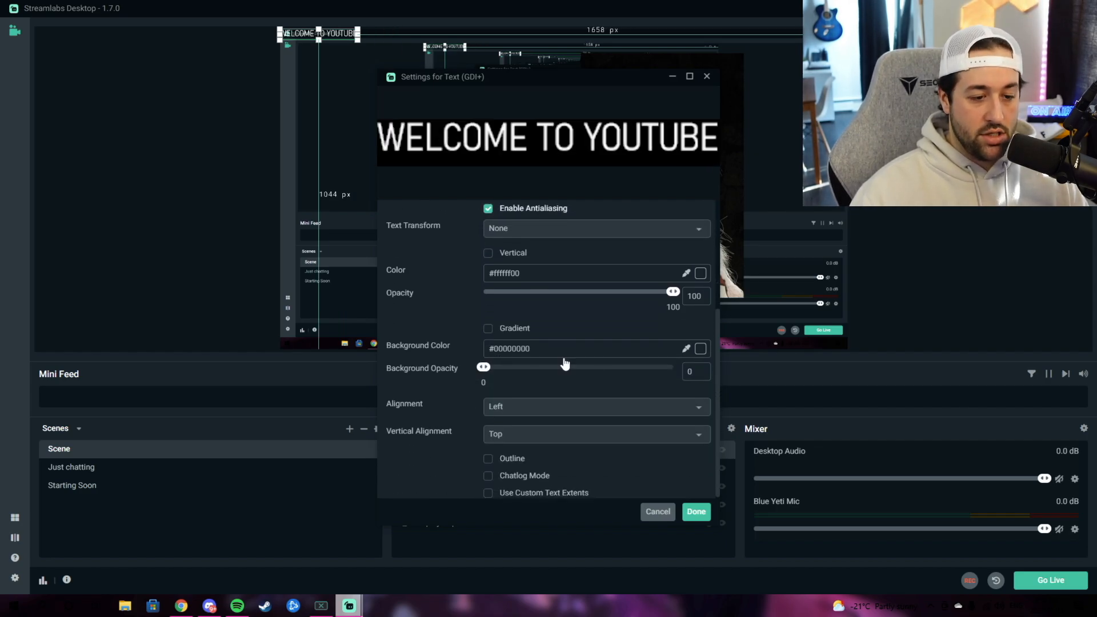
{"action": "scroll", "coordinate": [583, 444], "scroll_direction": "up", "scroll_amount": 2}
{"action": "left_click", "coordinate": [696, 511]}
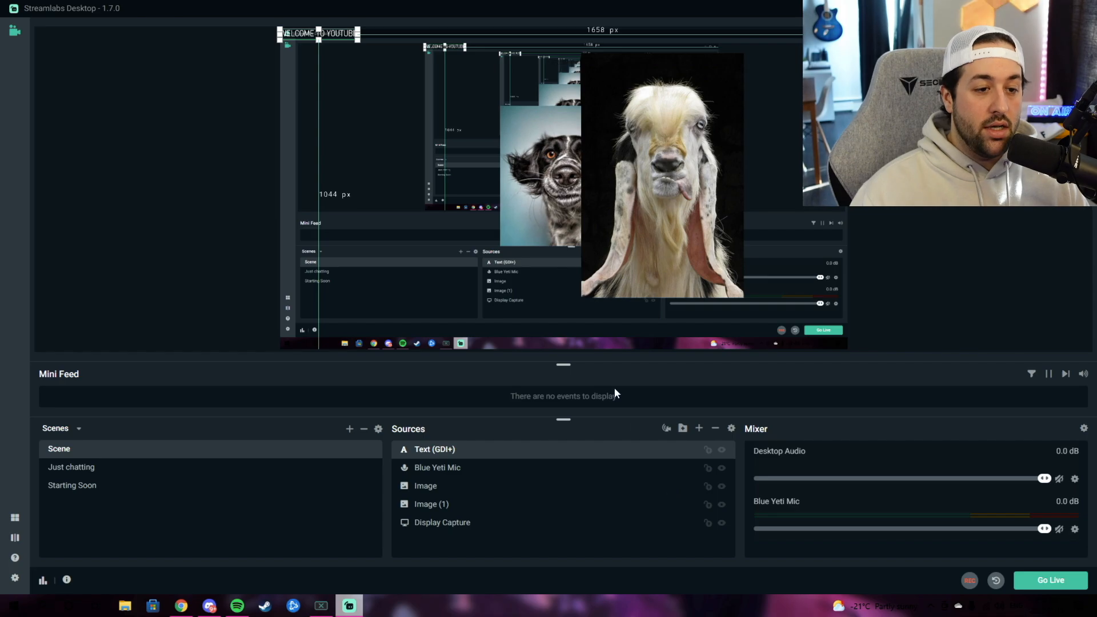
Enlarge the text and move it across the lower part of the images, and place Text (GDI+) between Image and Image (1) in the source order.
{"action": "left_click_drag", "start_coordinate": [337, 33], "coordinate": [513, 243]}
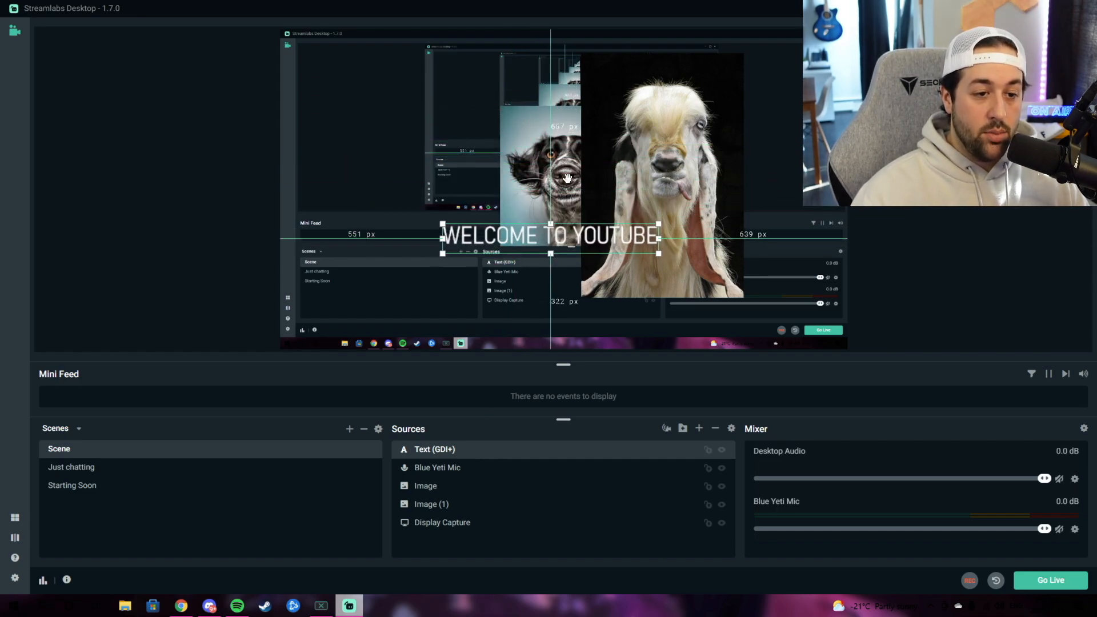
{"action": "left_click_drag", "start_coordinate": [467, 458], "coordinate": [430, 497]}
{"action": "left_click", "coordinate": [432, 467]}
{"action": "left_click", "coordinate": [550, 230]}
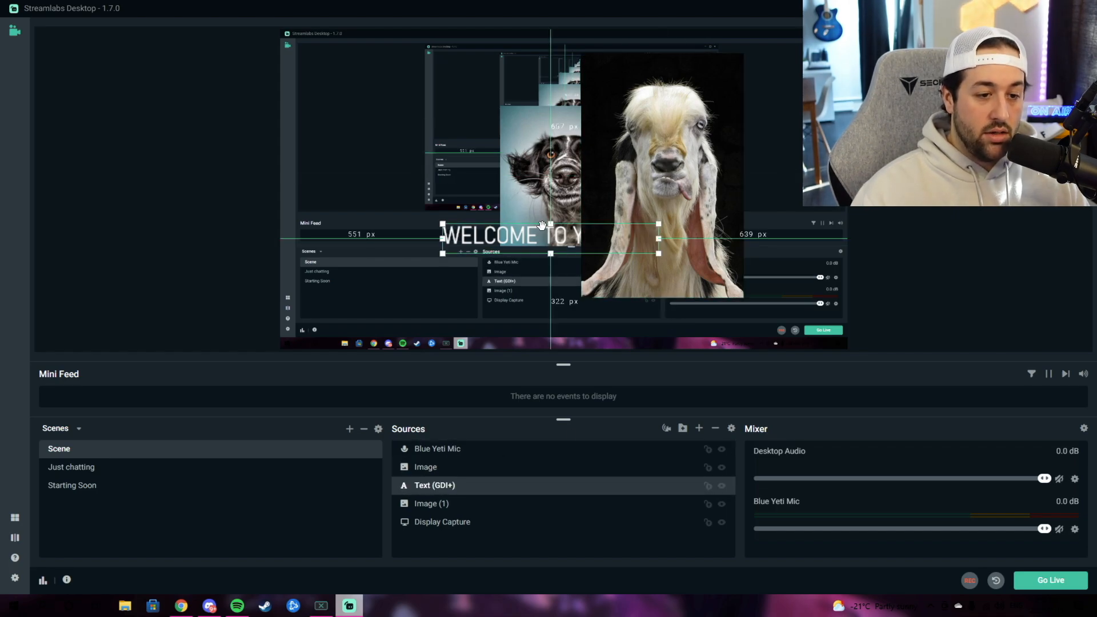
Move the goat image slightly down and to the left, and shift the dog image slightly to the left on the canvas.
{"action": "mouse_move", "coordinate": [650, 192]}
{"action": "left_mouse_down"}
{"action": "mouse_move", "coordinate": [671, 195]}
{"action": "mouse_move", "coordinate": [645, 199]}
{"action": "left_mouse_up"}
{"action": "left_click", "coordinate": [541, 165]}
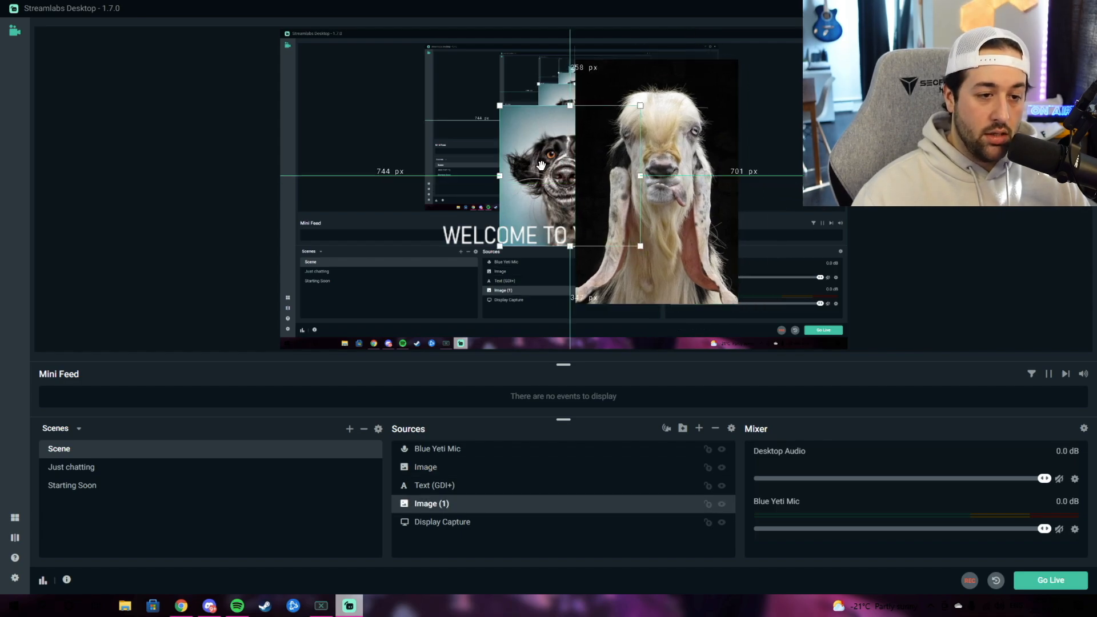
{"action": "mouse_move", "coordinate": [549, 153]}
{"action": "left_mouse_down"}
{"action": "mouse_move", "coordinate": [527, 152]}
{"action": "mouse_move", "coordinate": [538, 154]}
{"action": "left_mouse_up"}
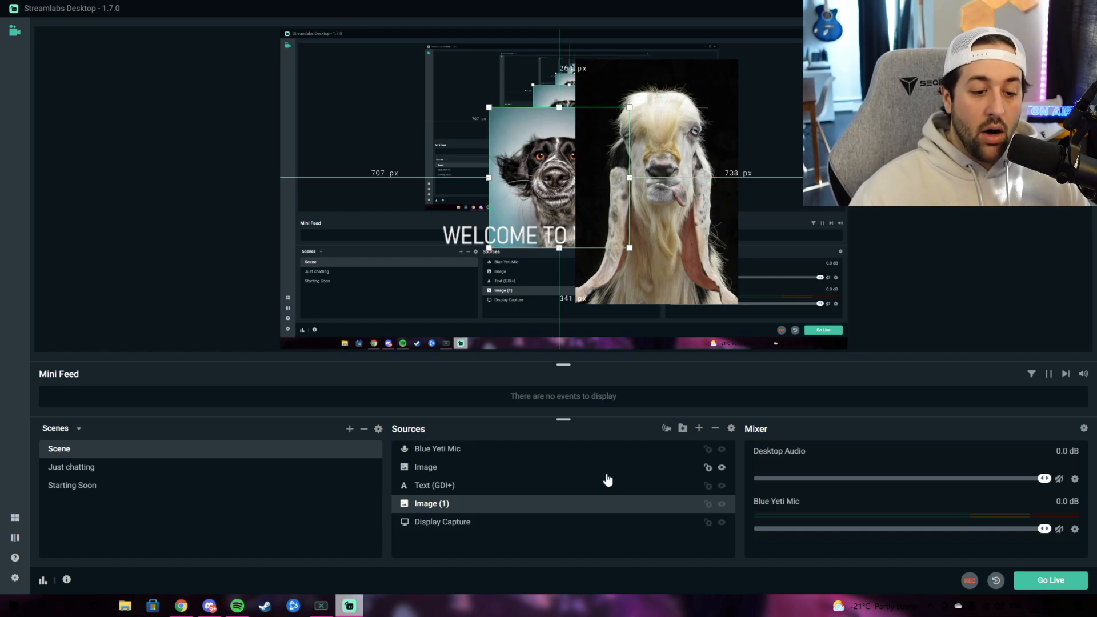
Shrink the goat image slightly so its lower edge sits about 185 px above the canvas bottom.
{"action": "left_click", "coordinate": [672, 246]}
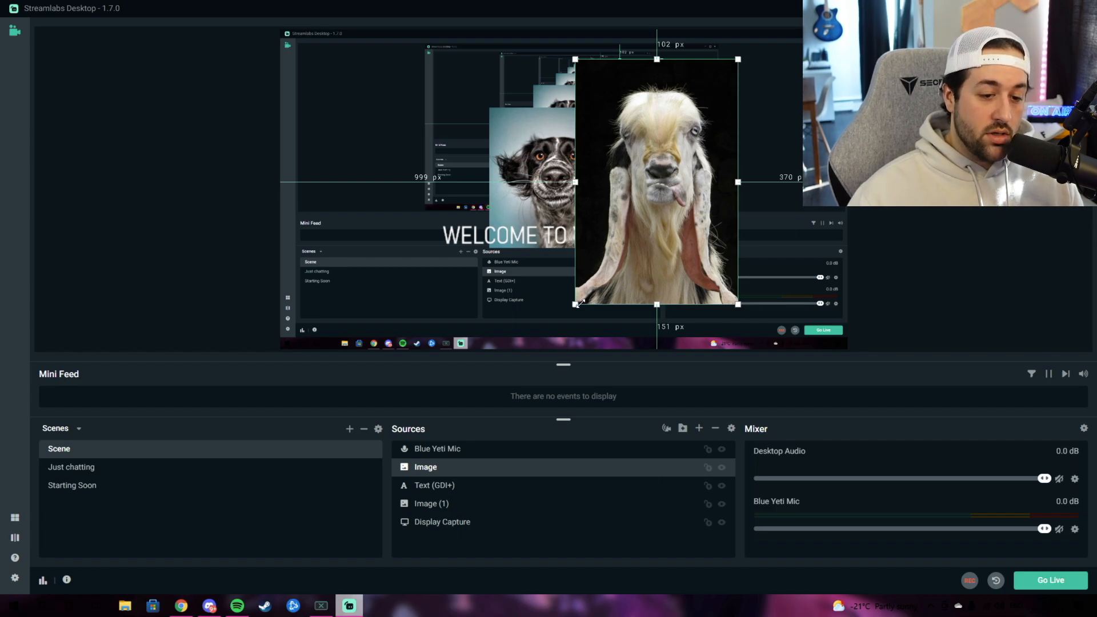
{"action": "mouse_move", "coordinate": [657, 304]}
{"action": "left_mouse_down"}
{"action": "mouse_move", "coordinate": [658, 265]}
{"action": "mouse_move", "coordinate": [656, 294]}
{"action": "left_mouse_up"}
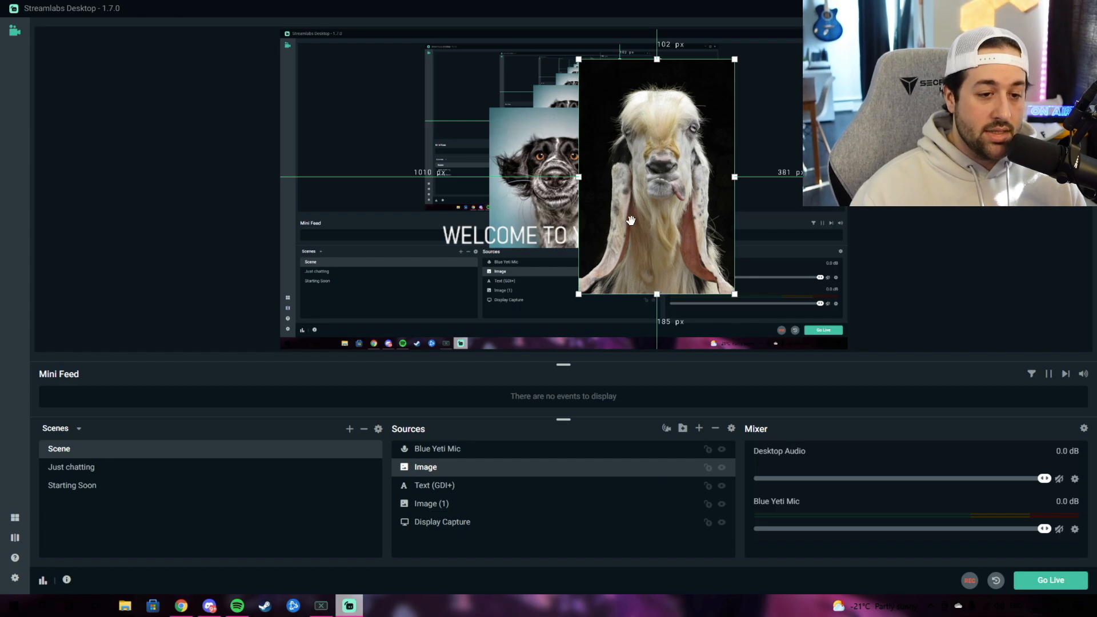
Crop the goat image inward on its left, top and right sides, and move it about 386 px from the canvas's right edge.
{"action": "left_click_drag", "start_coordinate": [579, 177], "coordinate": [609, 177]}
{"action": "left_click_drag", "start_coordinate": [672, 60], "coordinate": [673, 82]}
{"action": "left_click_drag", "start_coordinate": [735, 187], "coordinate": [713, 186]}
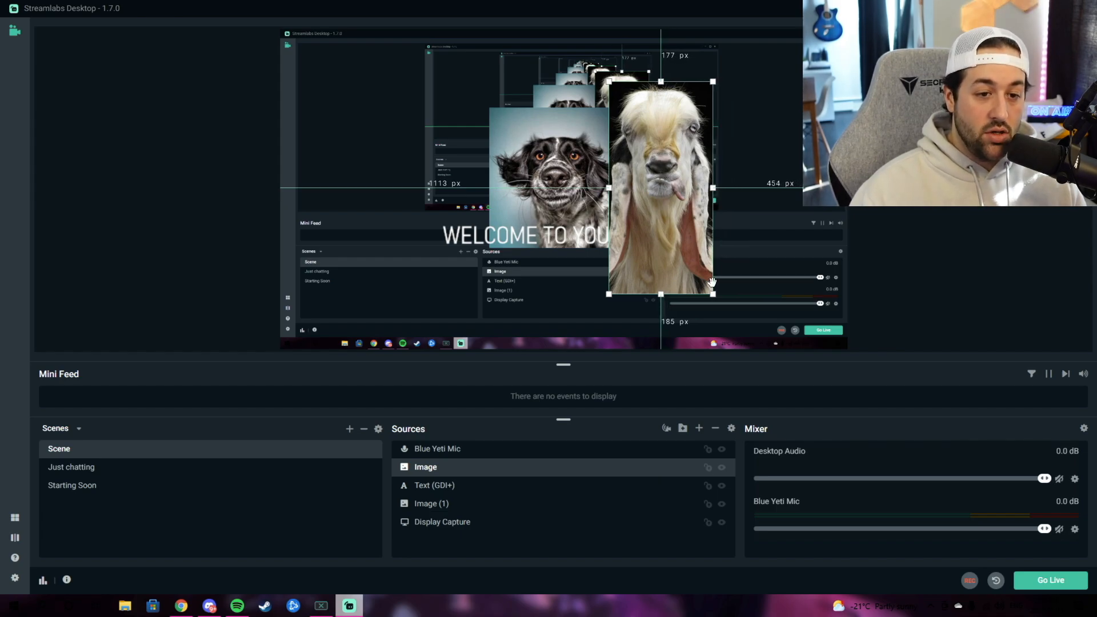
{"action": "left_click_drag", "start_coordinate": [677, 256], "coordinate": [654, 247]}
{"action": "left_click_drag", "start_coordinate": [648, 242], "coordinate": [694, 250]}
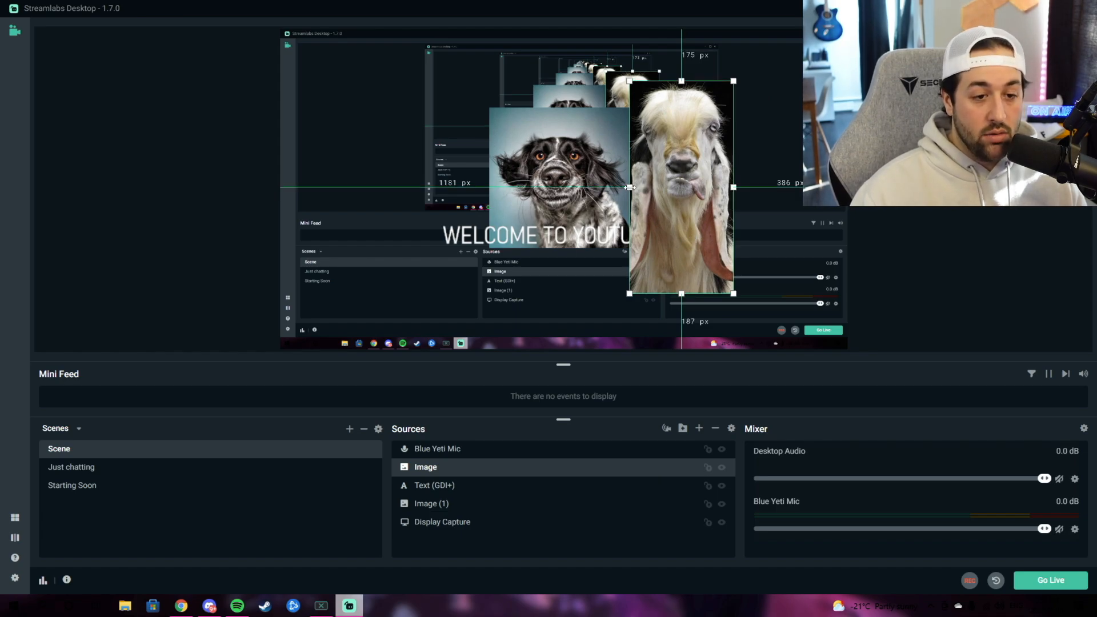
Restore the cropped left, top and right sides of the goat image, and move the image slightly to the right.
{"action": "left_click_drag", "start_coordinate": [629, 187], "coordinate": [540, 181]}
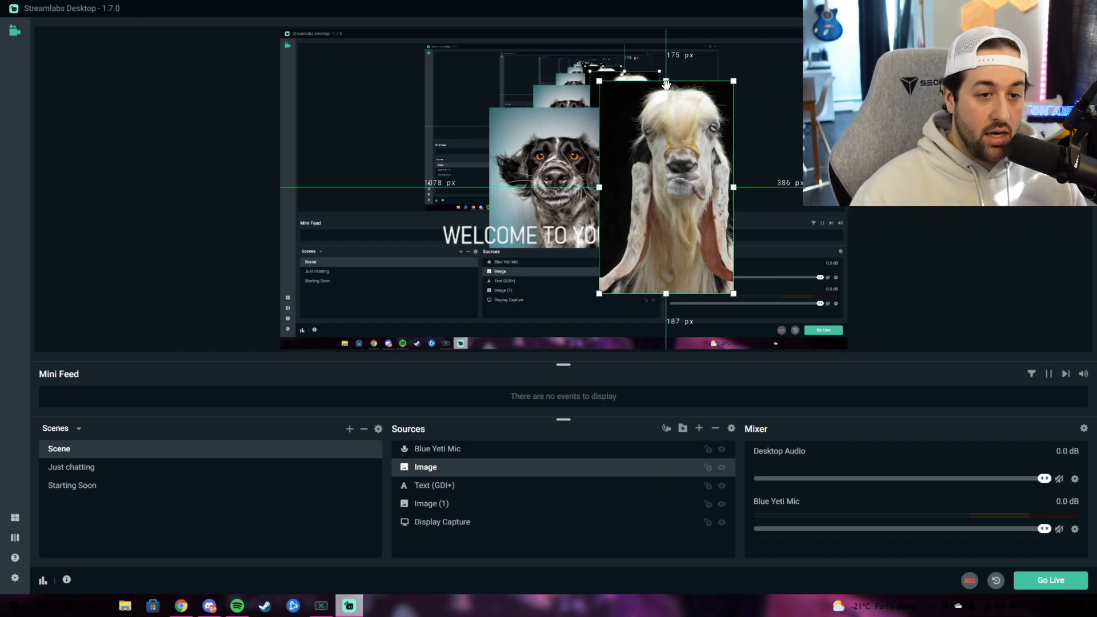
{"action": "left_click_drag", "start_coordinate": [665, 81], "coordinate": [666, 58]}
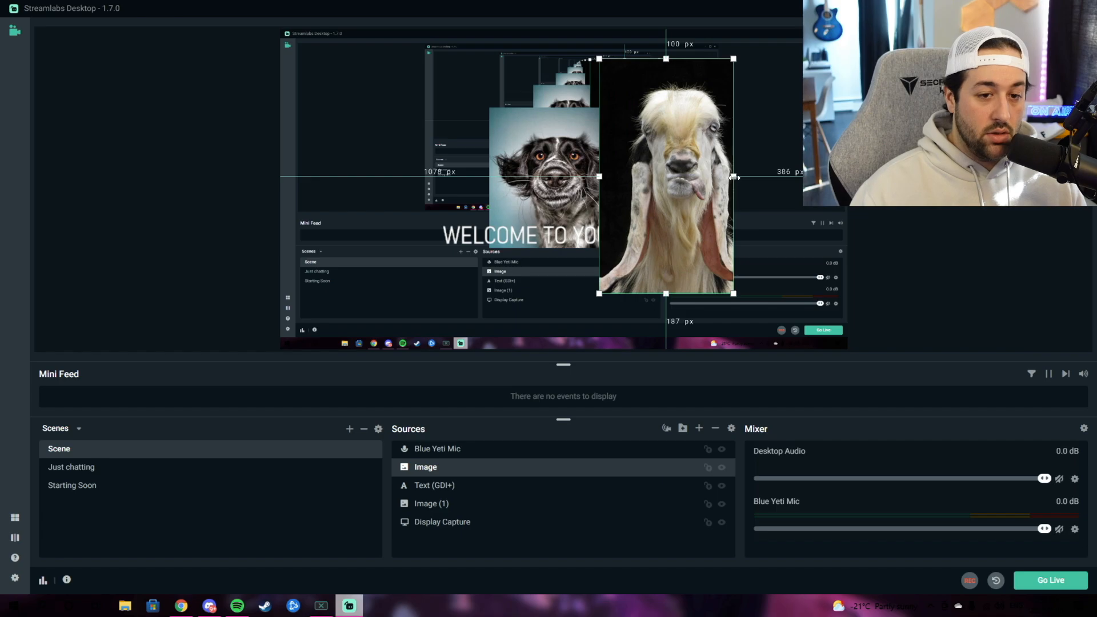
{"action": "left_click_drag", "start_coordinate": [734, 177], "coordinate": [756, 177]}
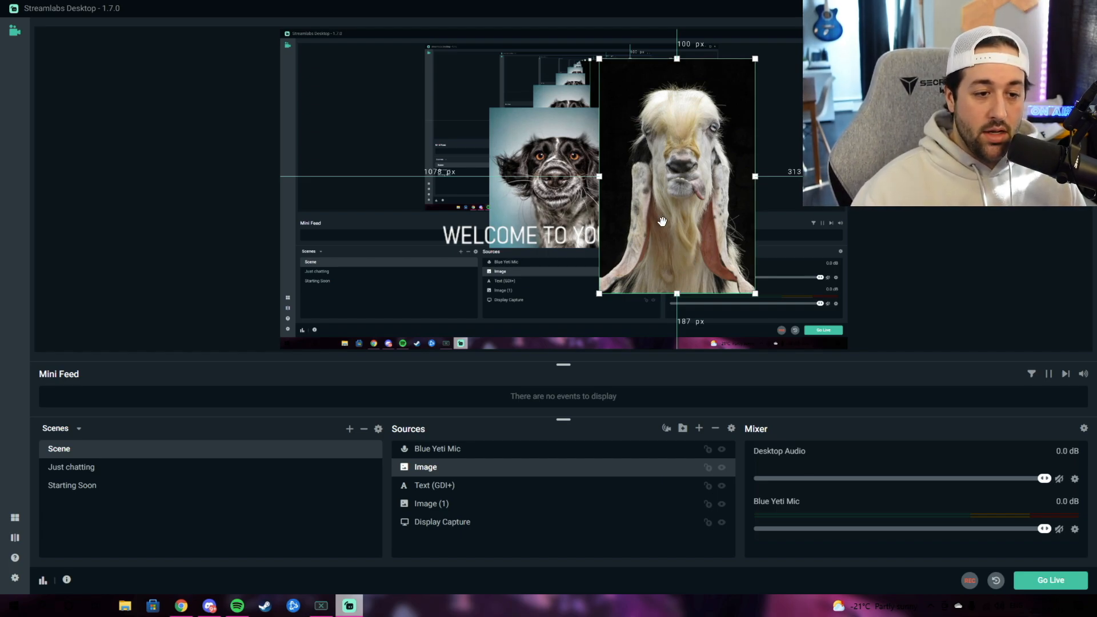
{"action": "left_click_drag", "start_coordinate": [654, 200], "coordinate": [680, 206]}
Crop about 510 px off the left side of the Display Capture, restore its full width and deselect it.
{"action": "left_click", "coordinate": [418, 134]}
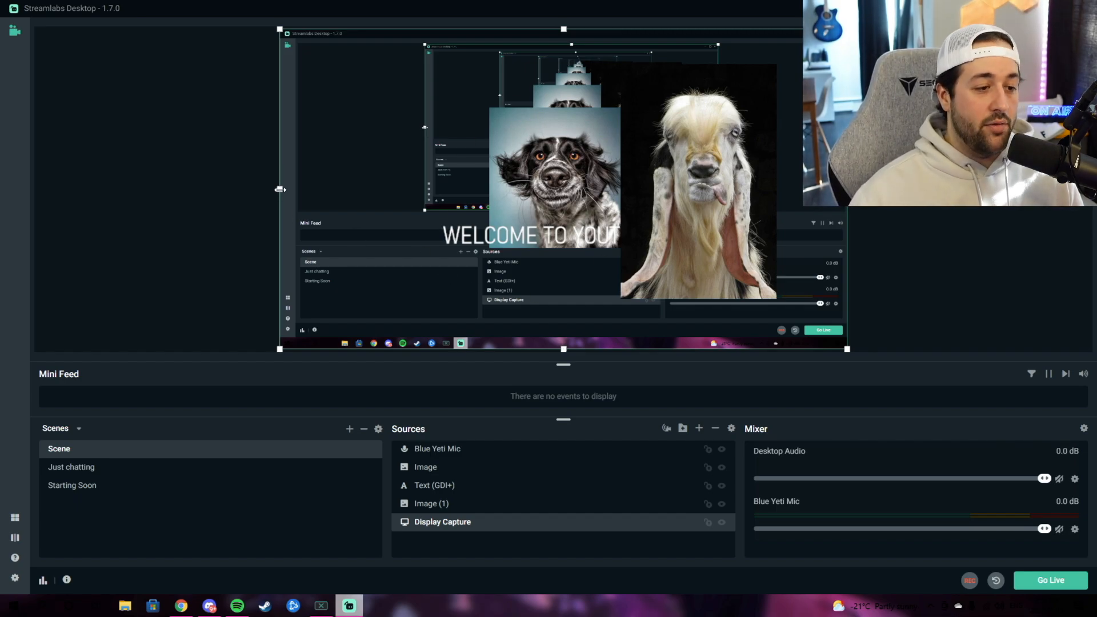
{"action": "left_click_drag", "start_coordinate": [279, 189], "coordinate": [431, 188]}
{"action": "mouse_move", "coordinate": [847, 188]}
{"action": "left_mouse_down"}
{"action": "mouse_move", "coordinate": [707, 189]}
{"action": "mouse_move", "coordinate": [847, 189]}
{"action": "left_mouse_up"}
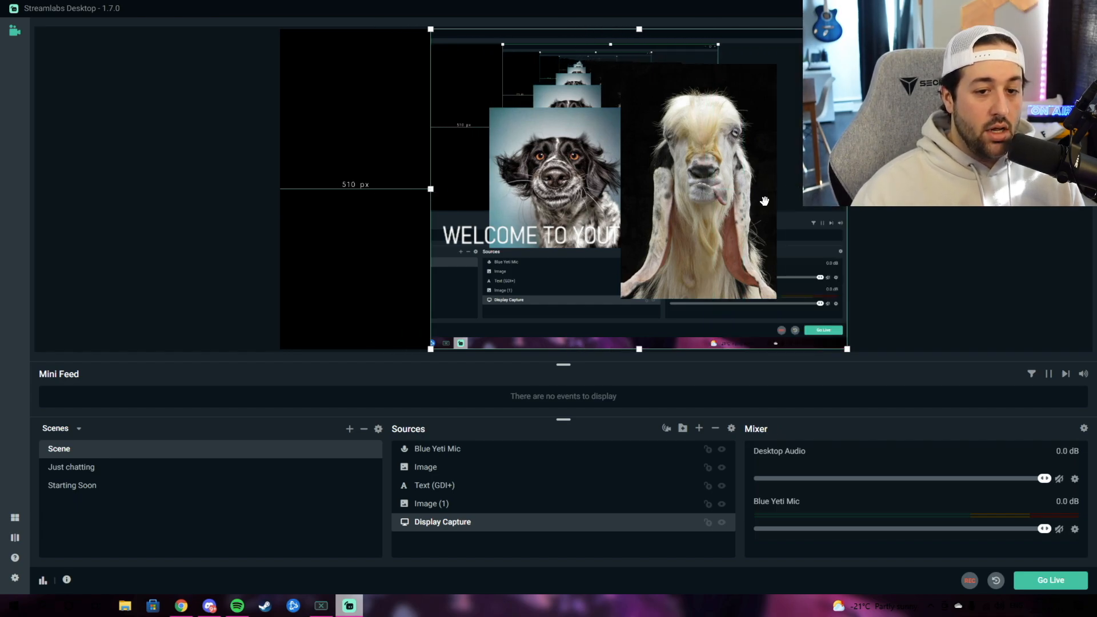
{"action": "left_click_drag", "start_coordinate": [430, 189], "coordinate": [67, 291]}
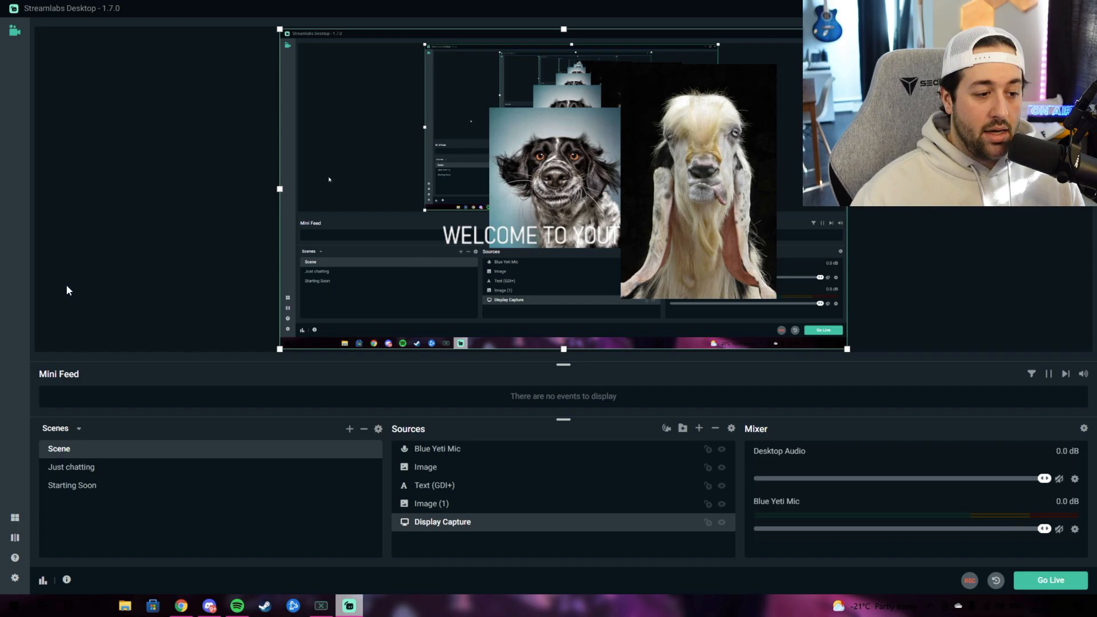
{"action": "left_click", "coordinate": [232, 224]}
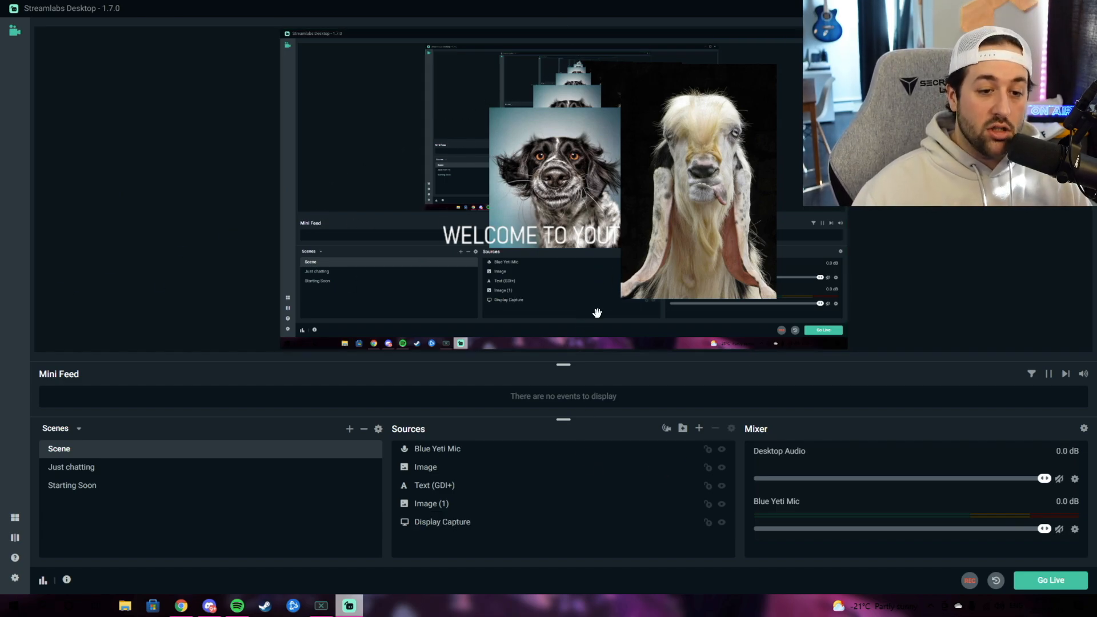
Move the goat image left and down so it sits about 119 px above the canvas bottom.
{"action": "left_click_drag", "start_coordinate": [668, 188], "coordinate": [647, 200]}
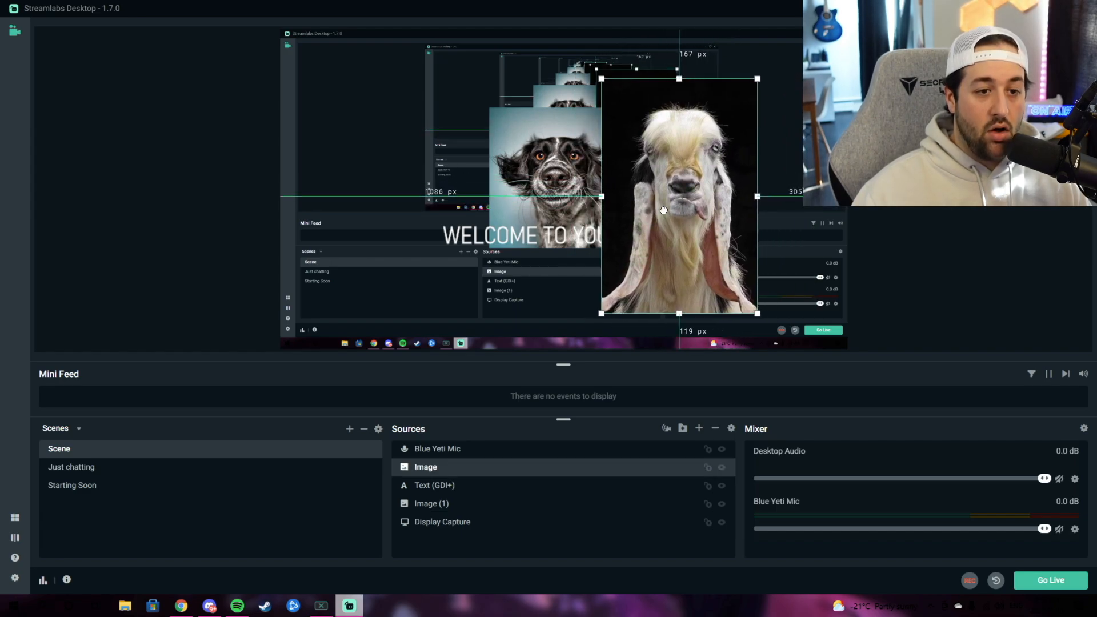